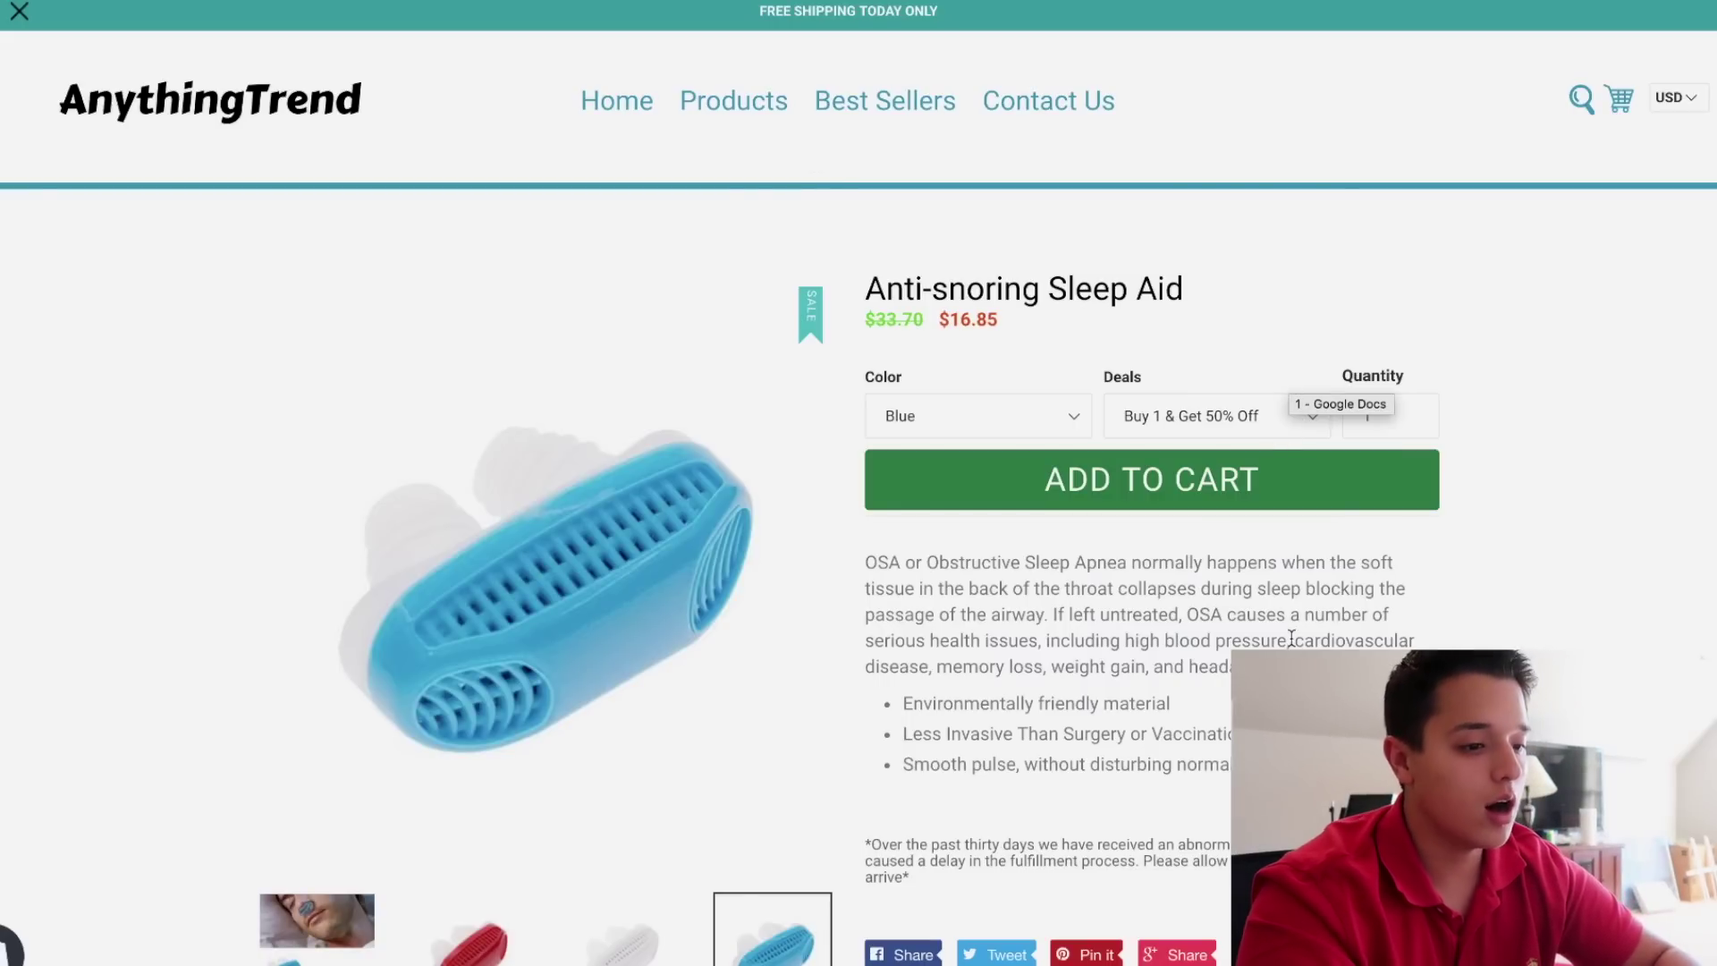
# Switch the Anti-snoring Sleep Aid's color option to White and back to Blue
pyautogui.click(1077, 415)
pyautogui.click(1076, 415)
pyautogui.click(1064, 419)
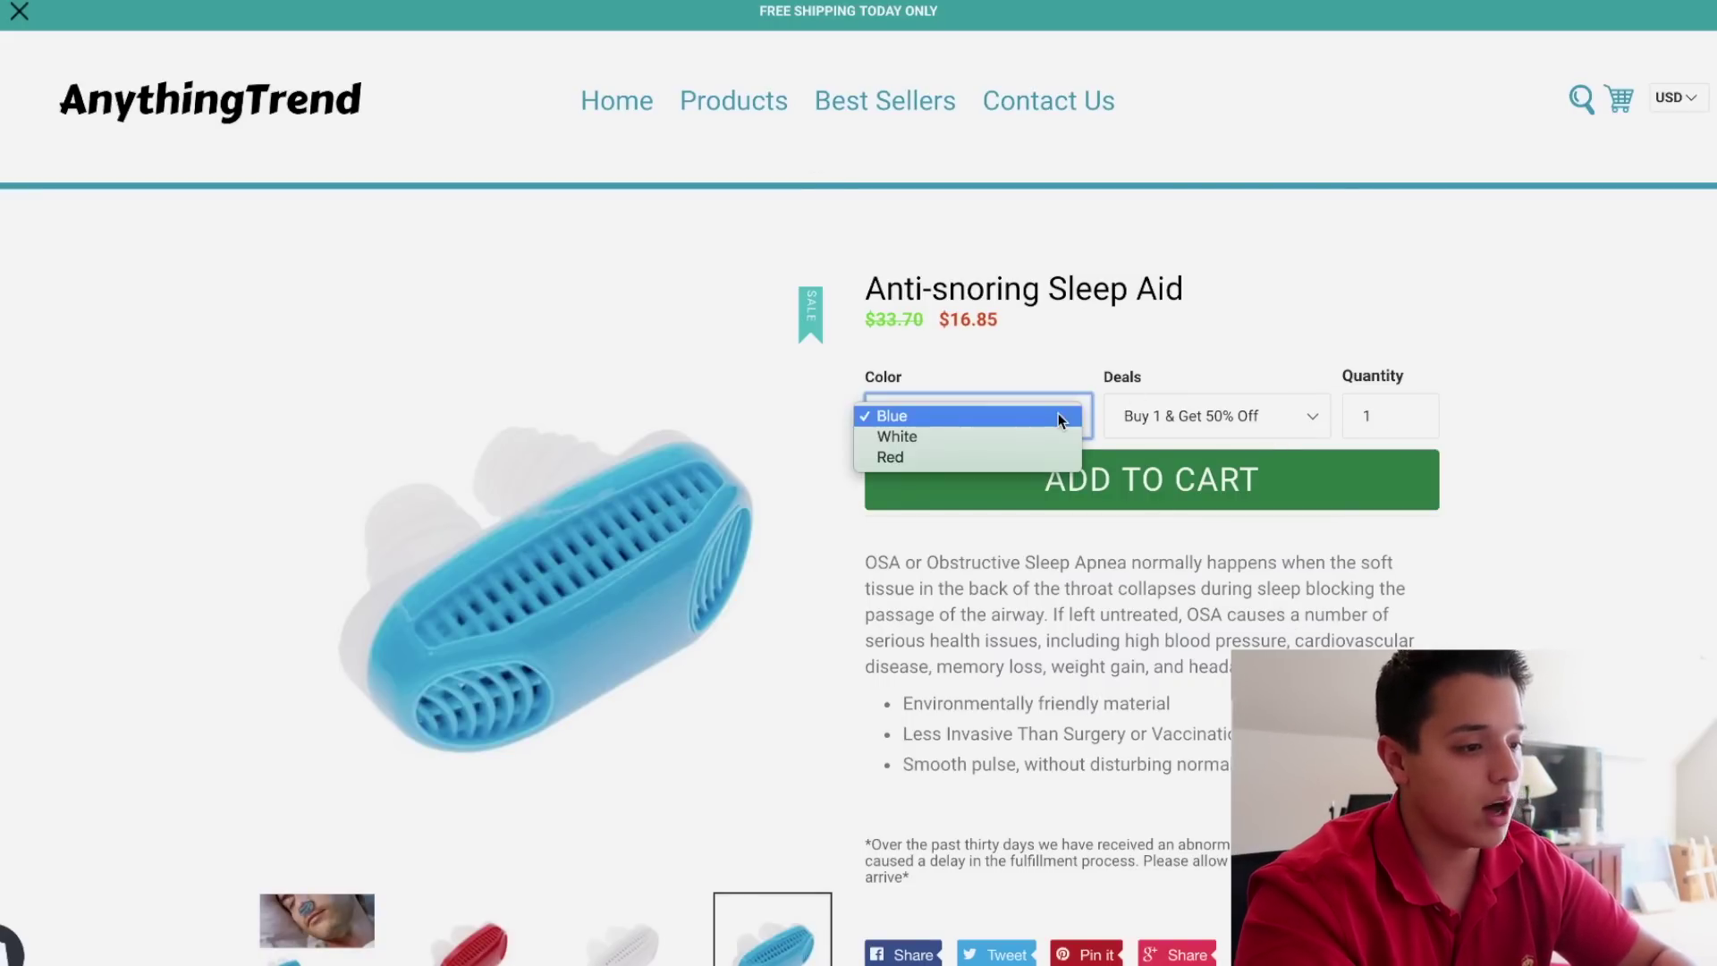
pyautogui.click(1097, 387)
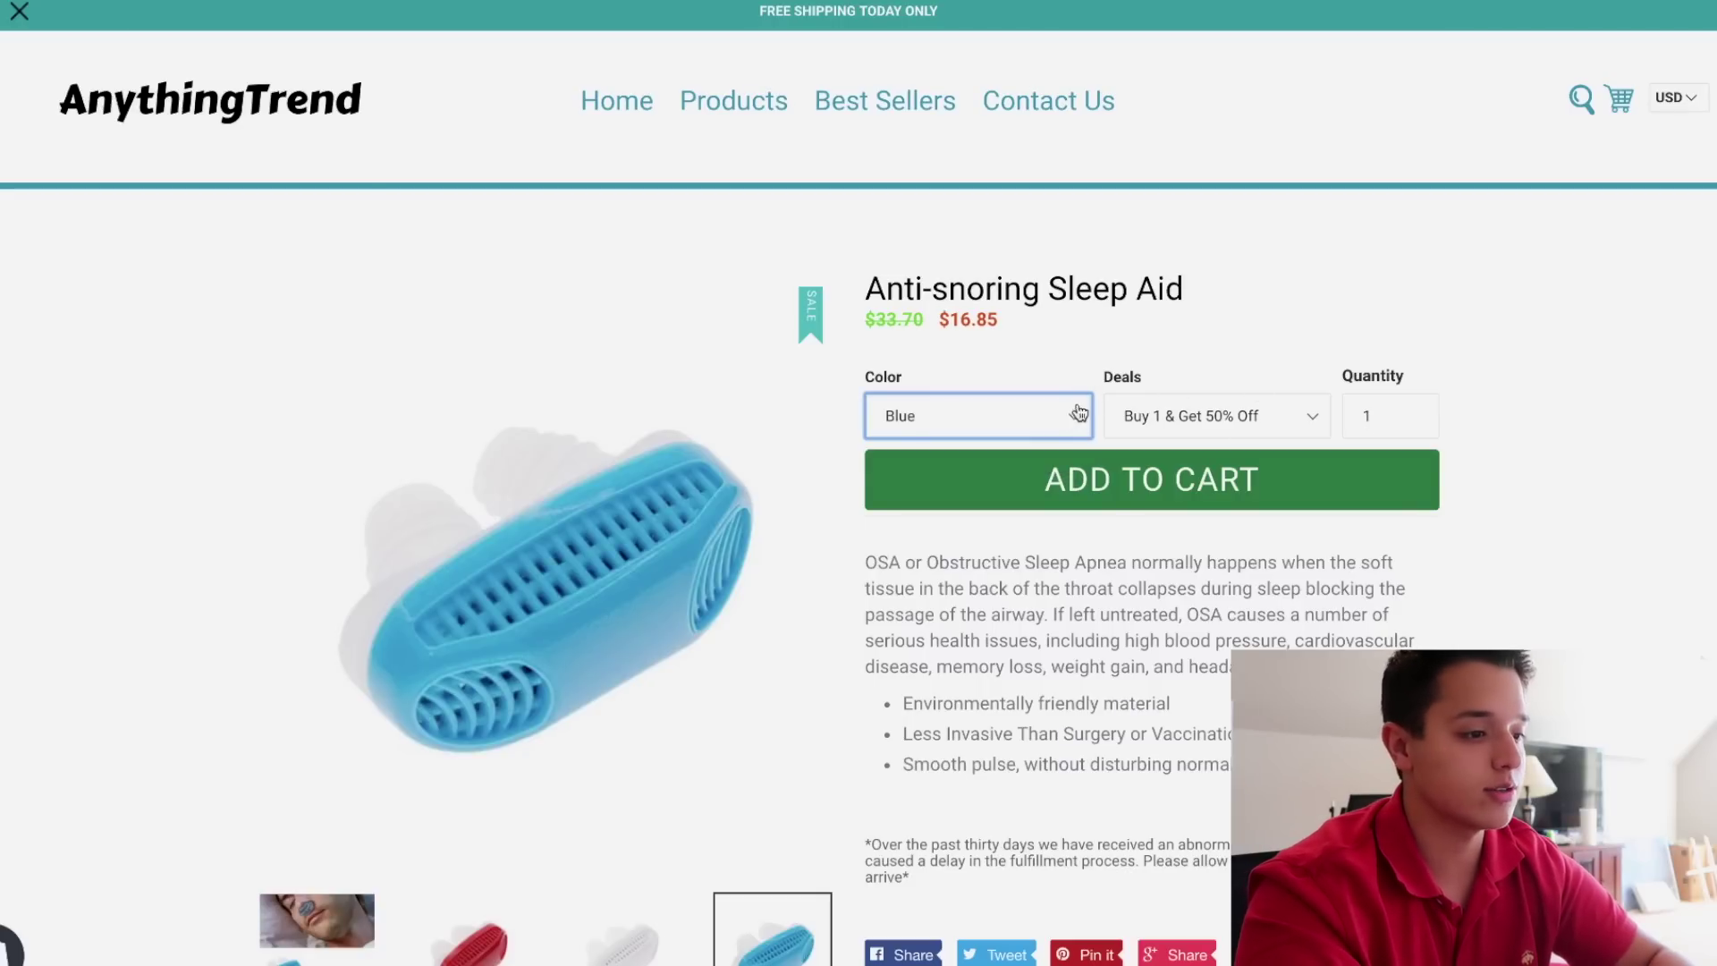
pyautogui.click(1069, 416)
pyautogui.click(1055, 441)
pyautogui.click(1042, 414)
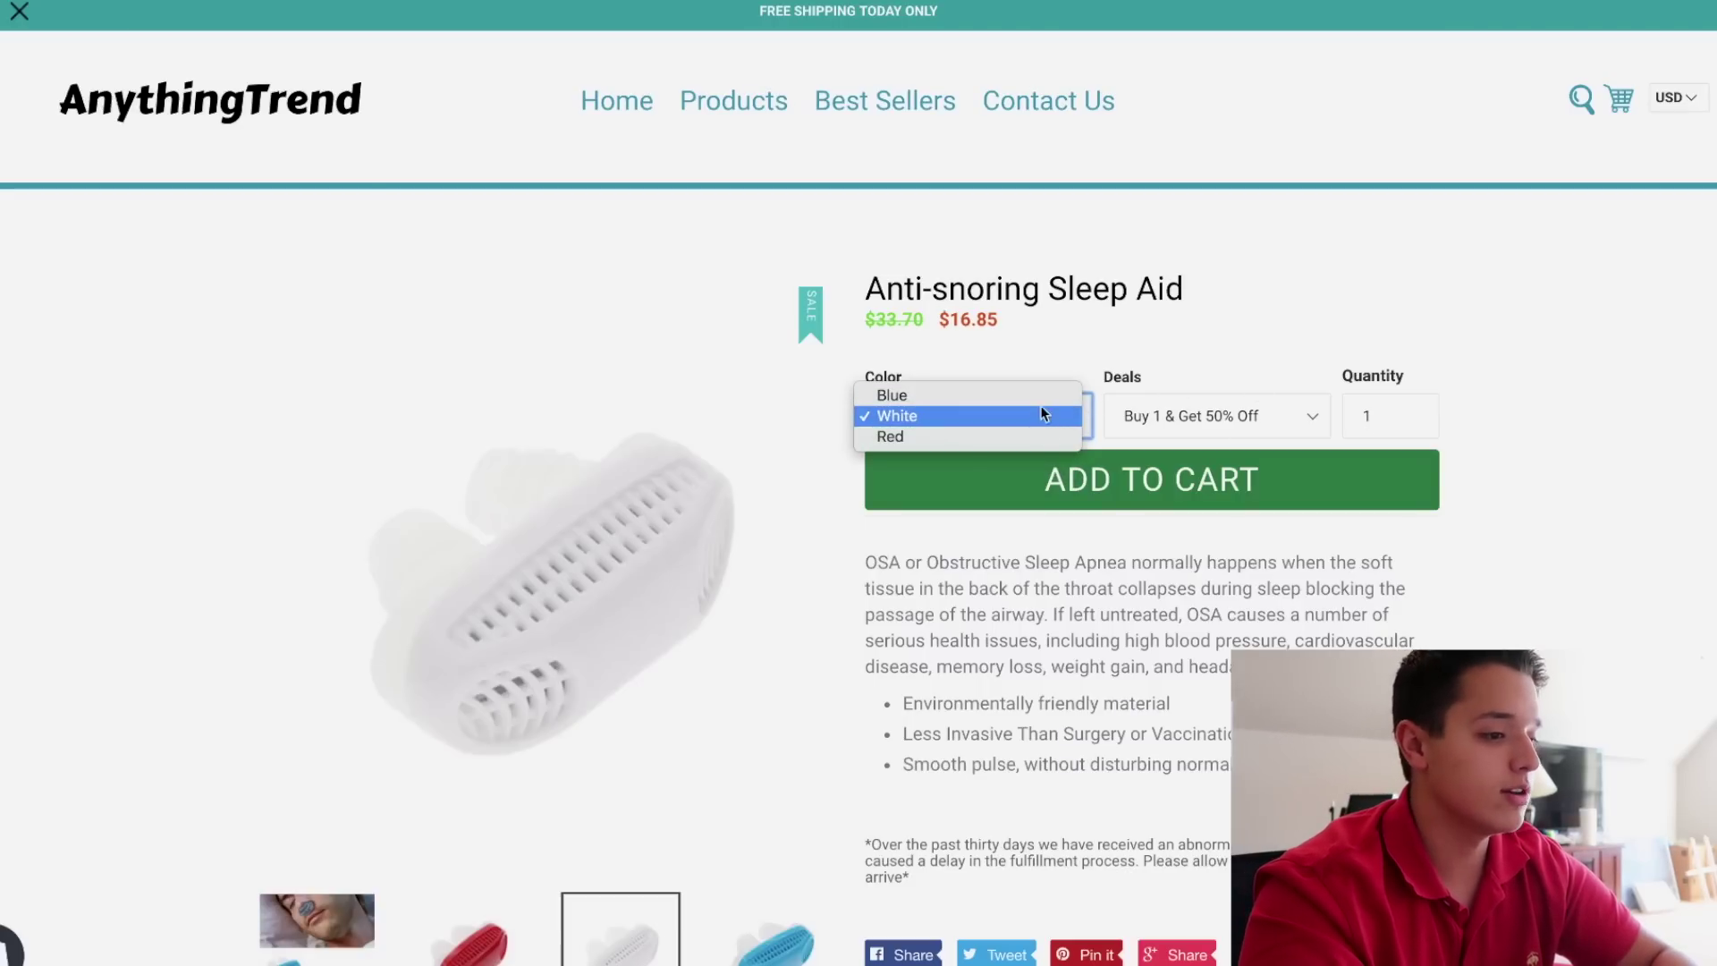
pyautogui.click(1039, 401)
# Select the "Buy 3 & Get 60% Off" deal for the Anti-snoring Sleep Aid
pyautogui.click(1217, 383)
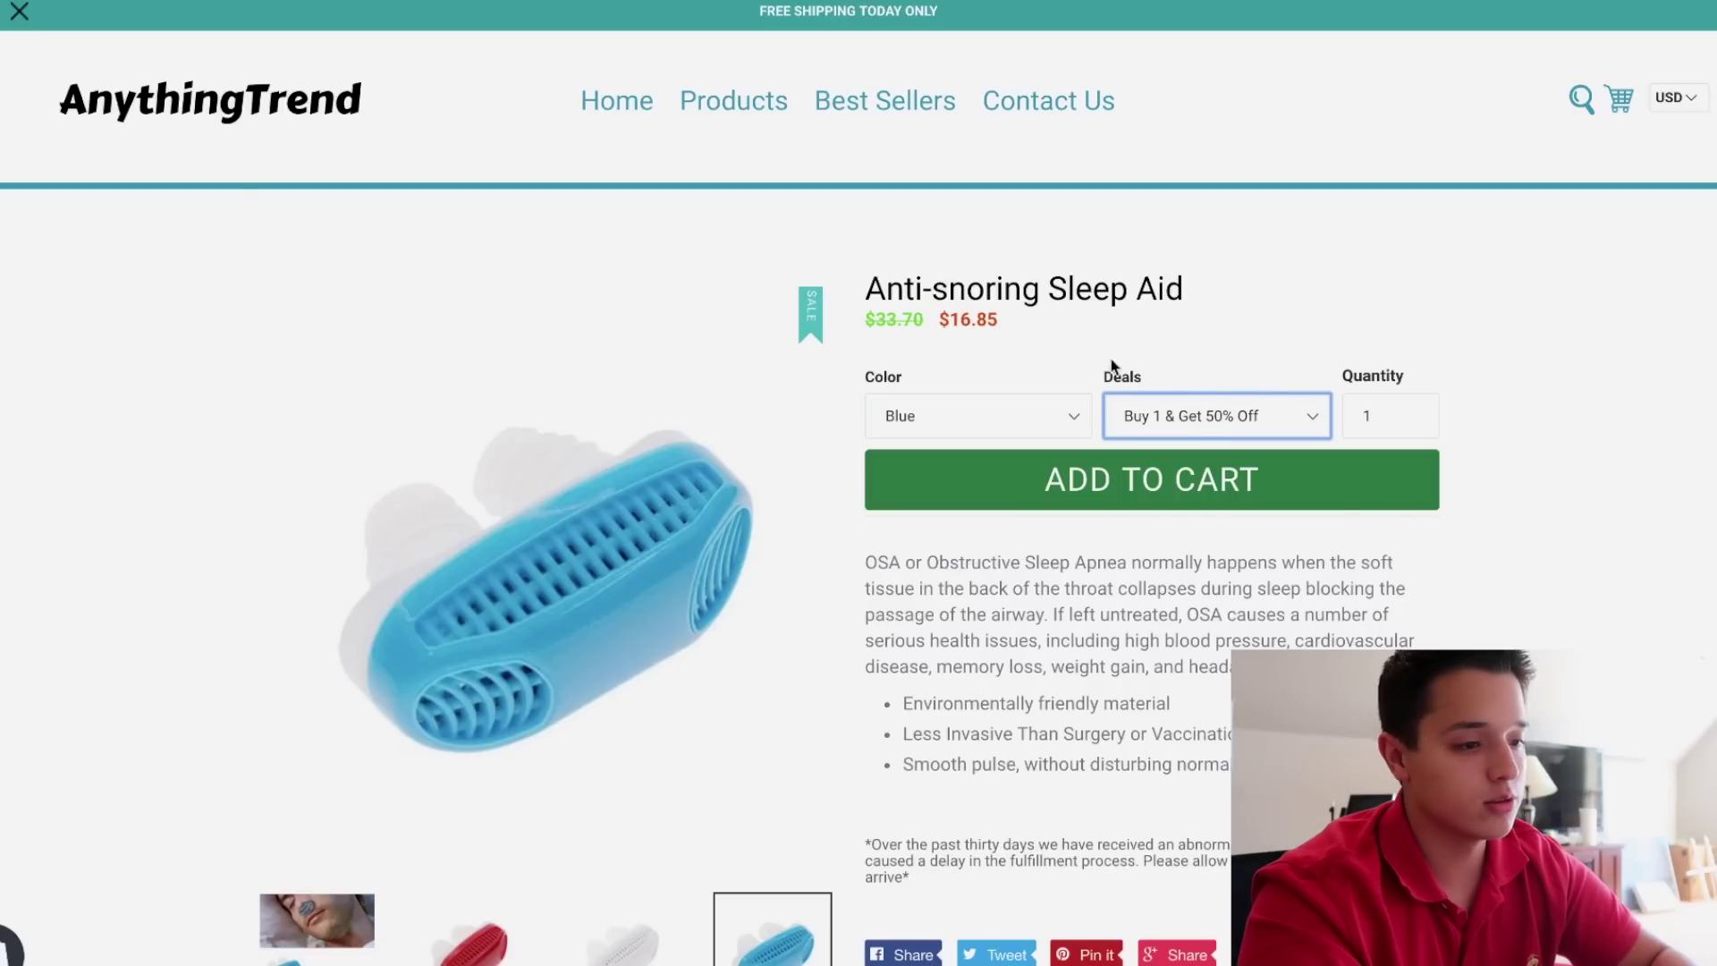
pyautogui.click(1173, 356)
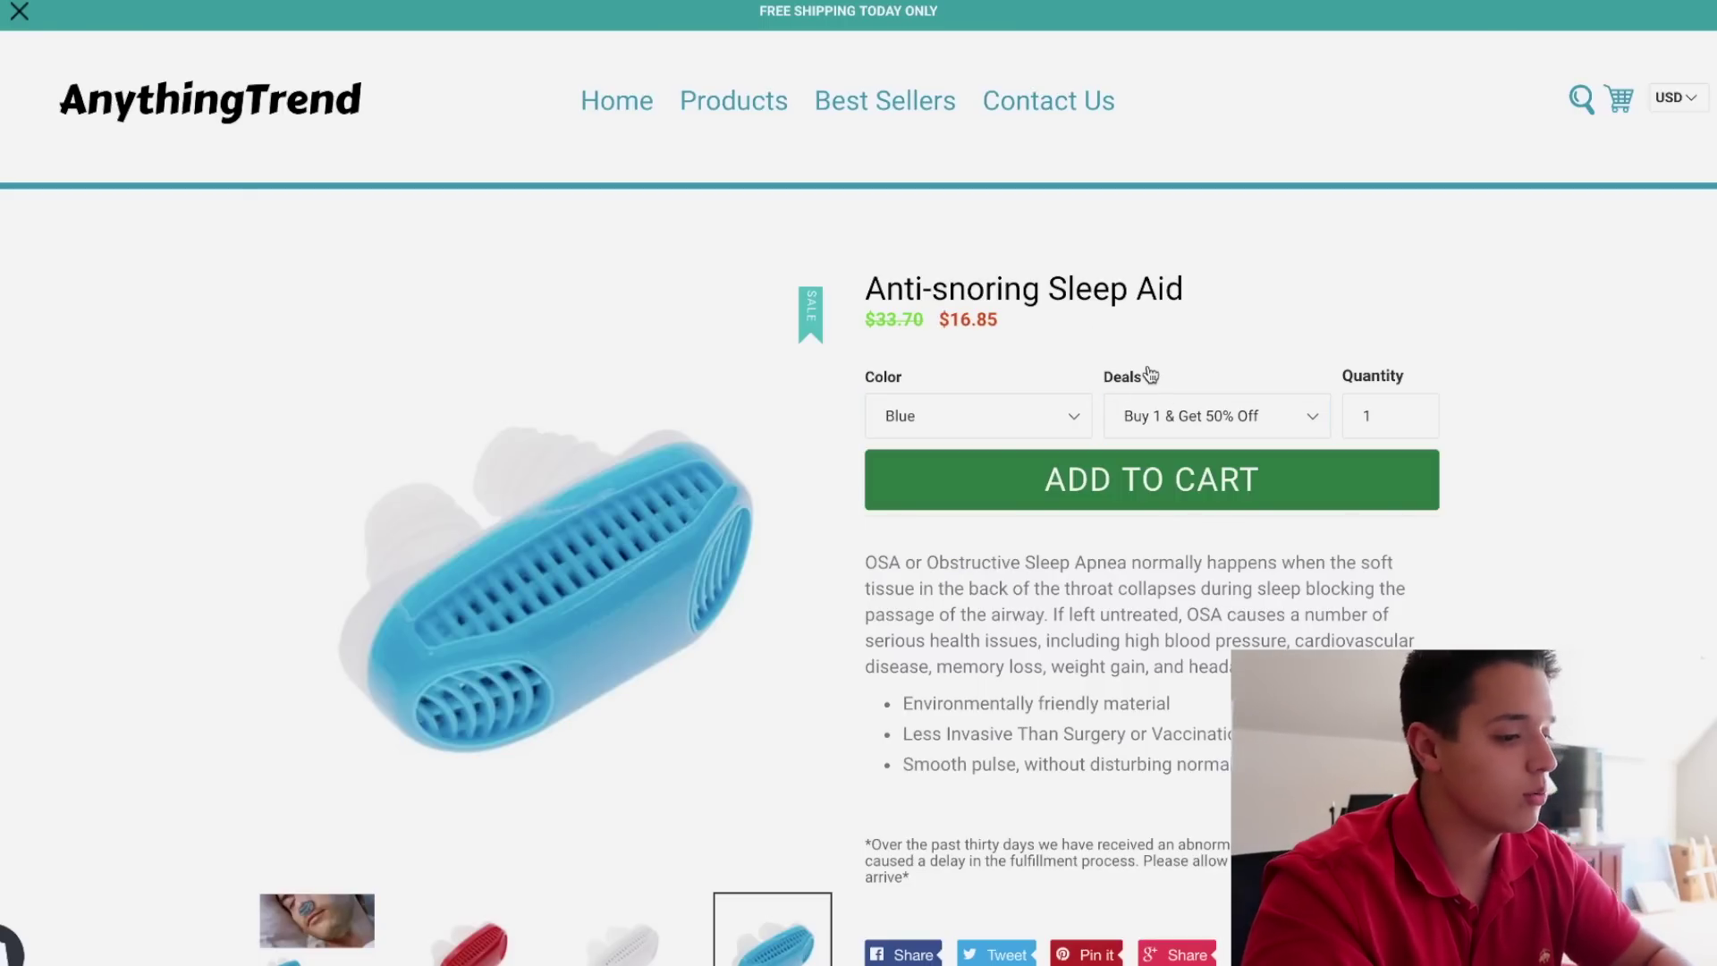
pyautogui.click(1279, 418)
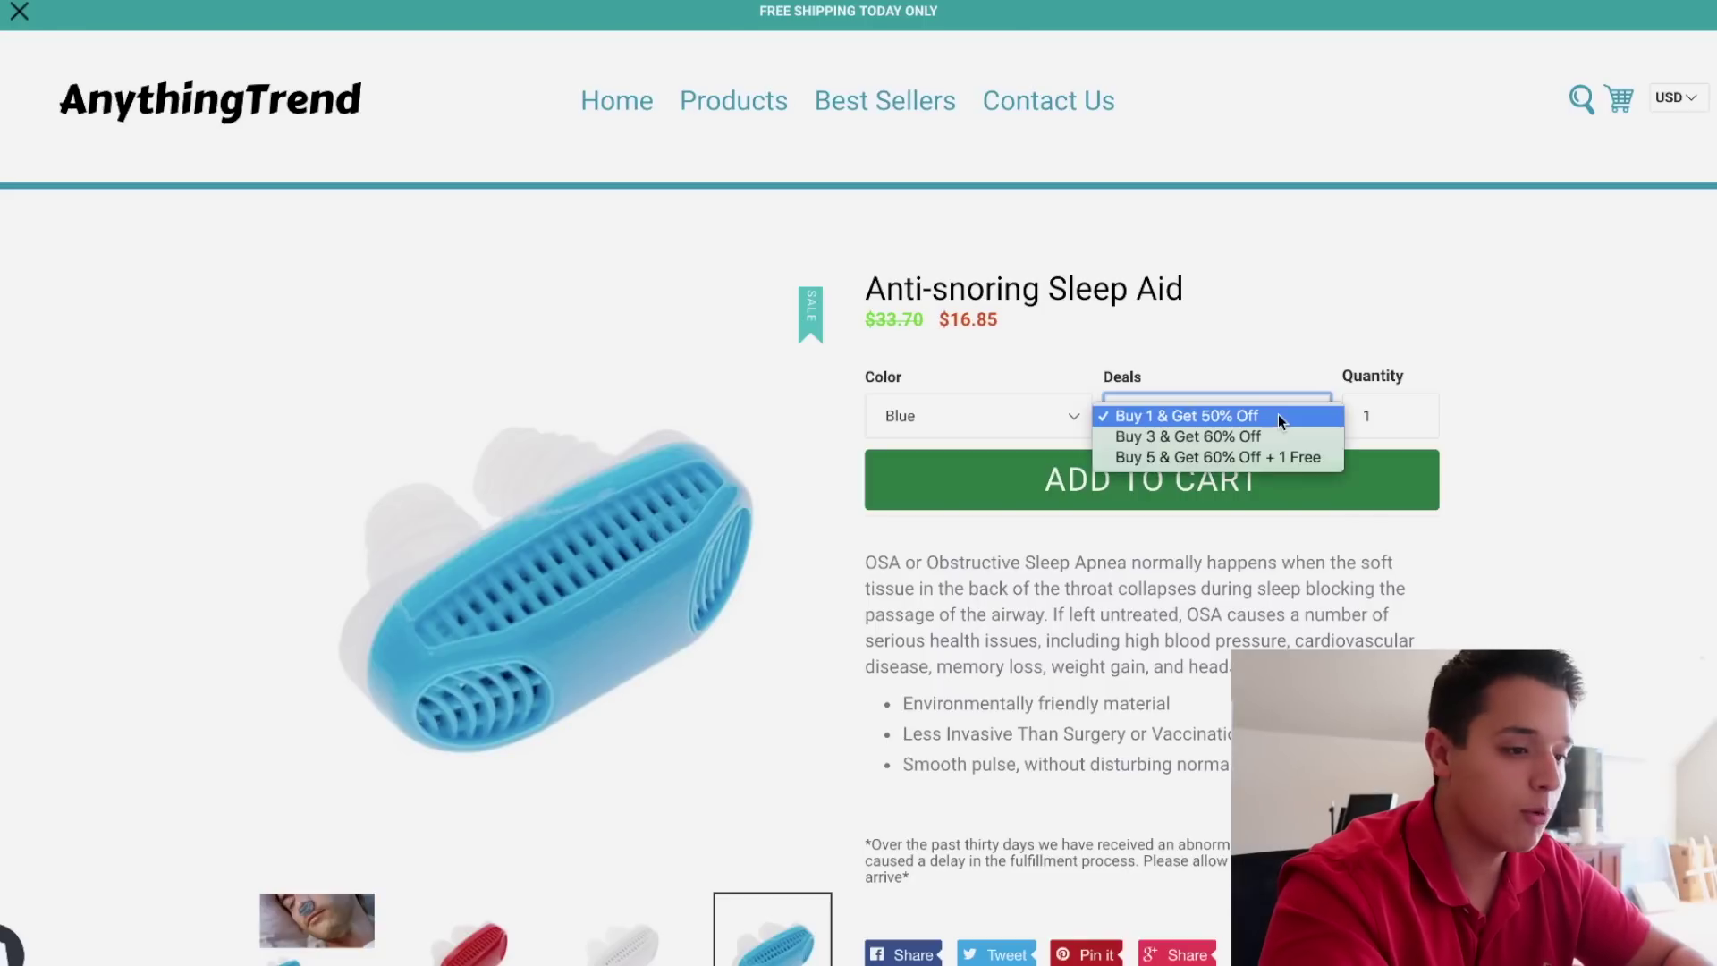
pyautogui.click(1259, 436)
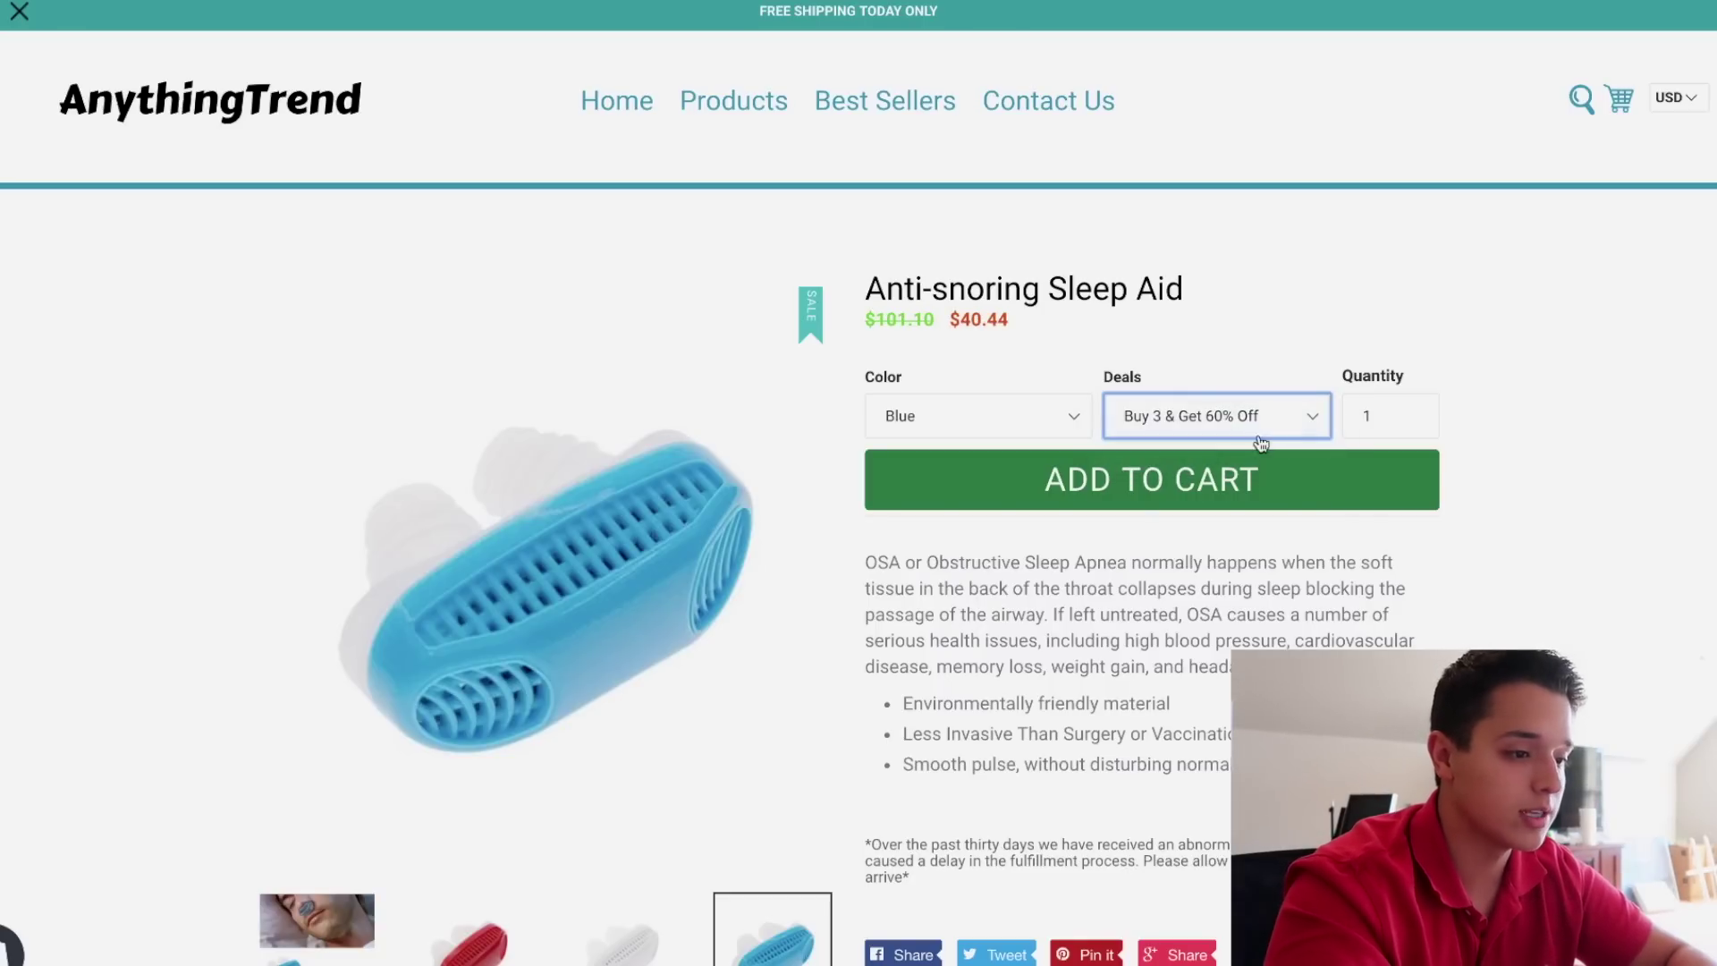
# Preview the White color, restore Blue, and return the deal to "Buy 1 & Get 50% Off"
pyautogui.click(966, 412)
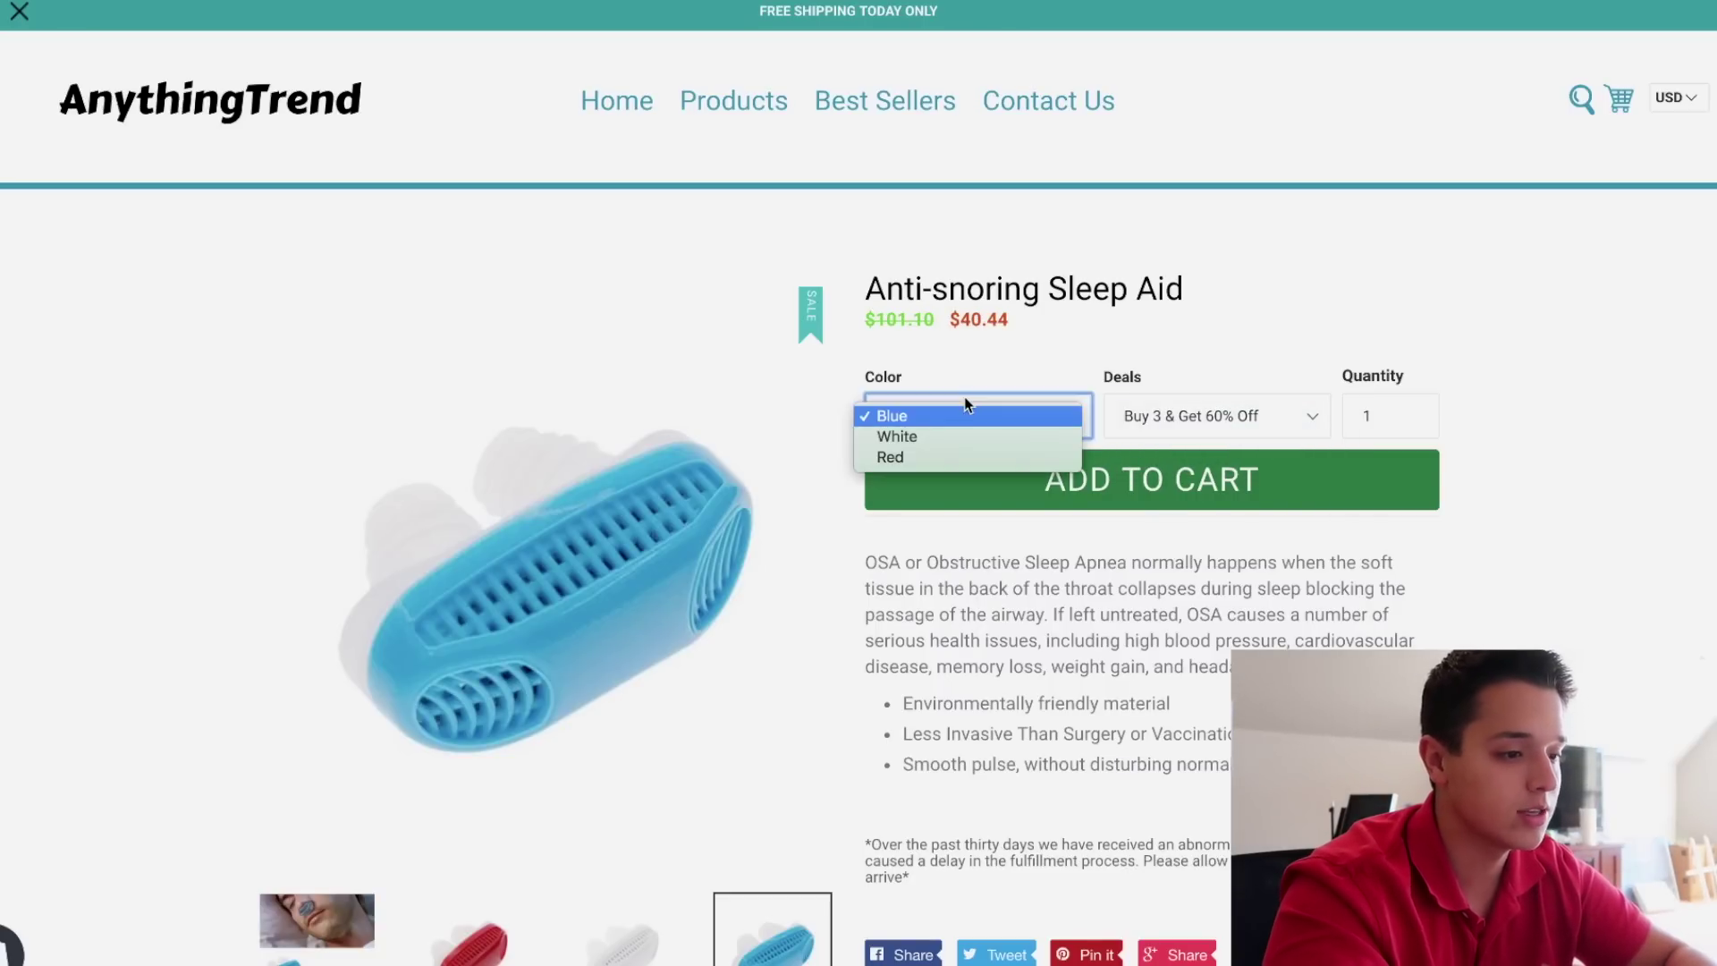
pyautogui.click(973, 436)
pyautogui.click(1007, 419)
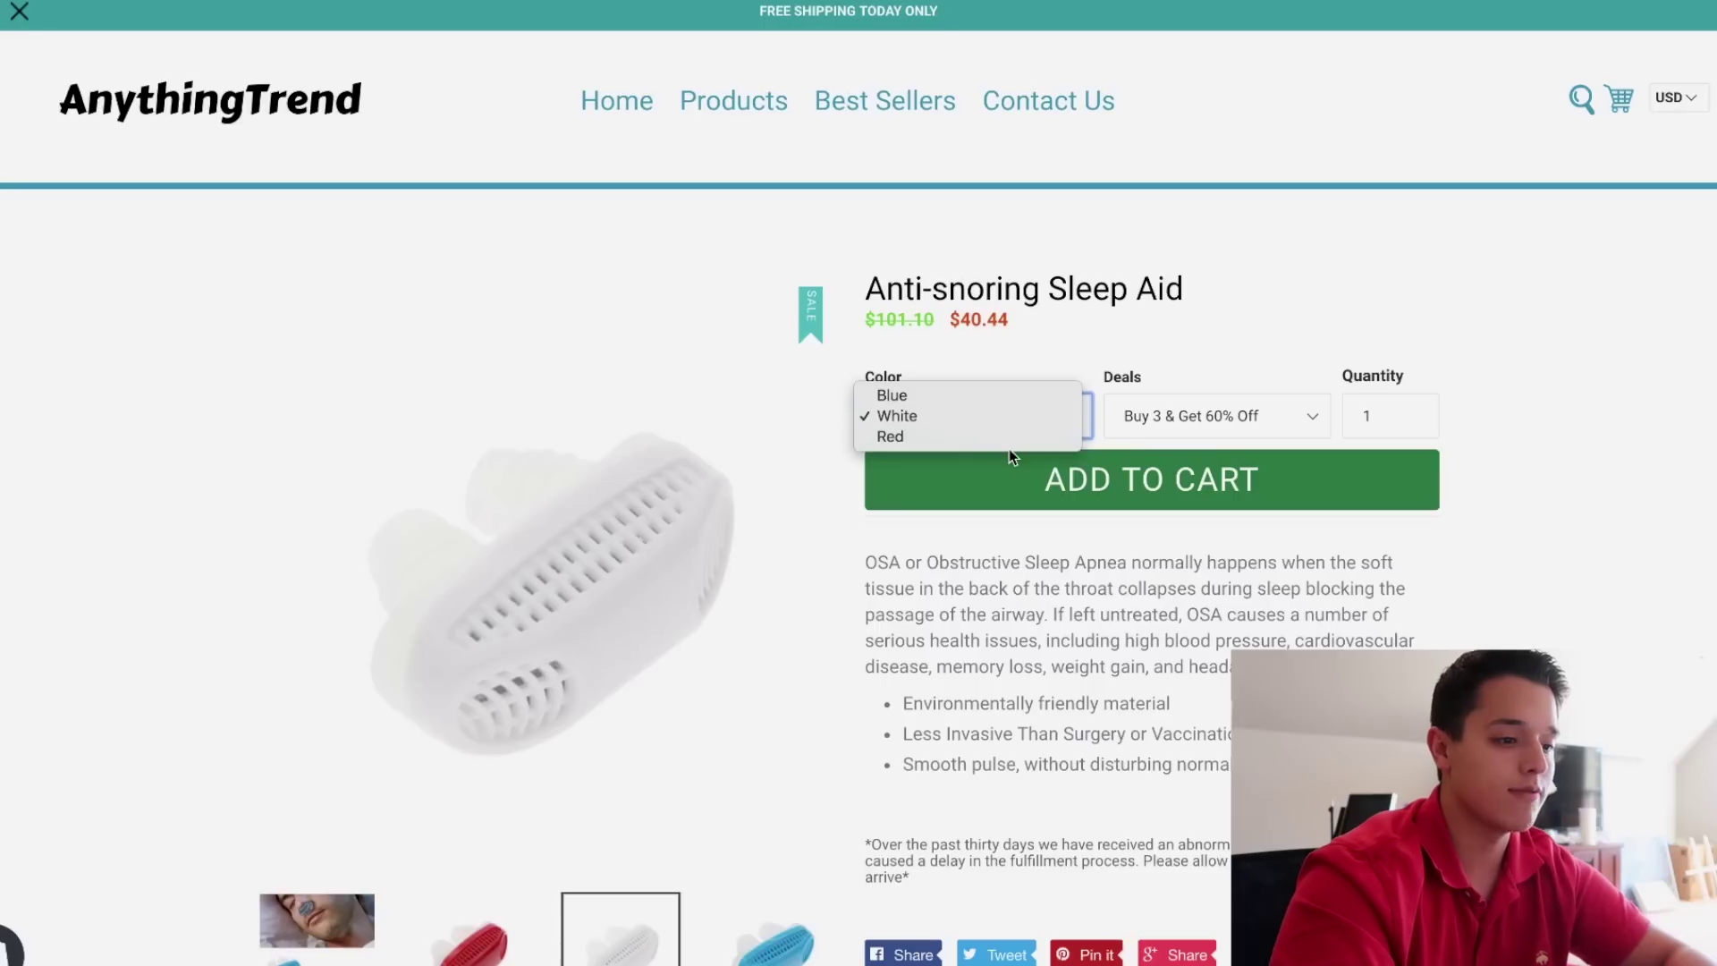
pyautogui.click(984, 395)
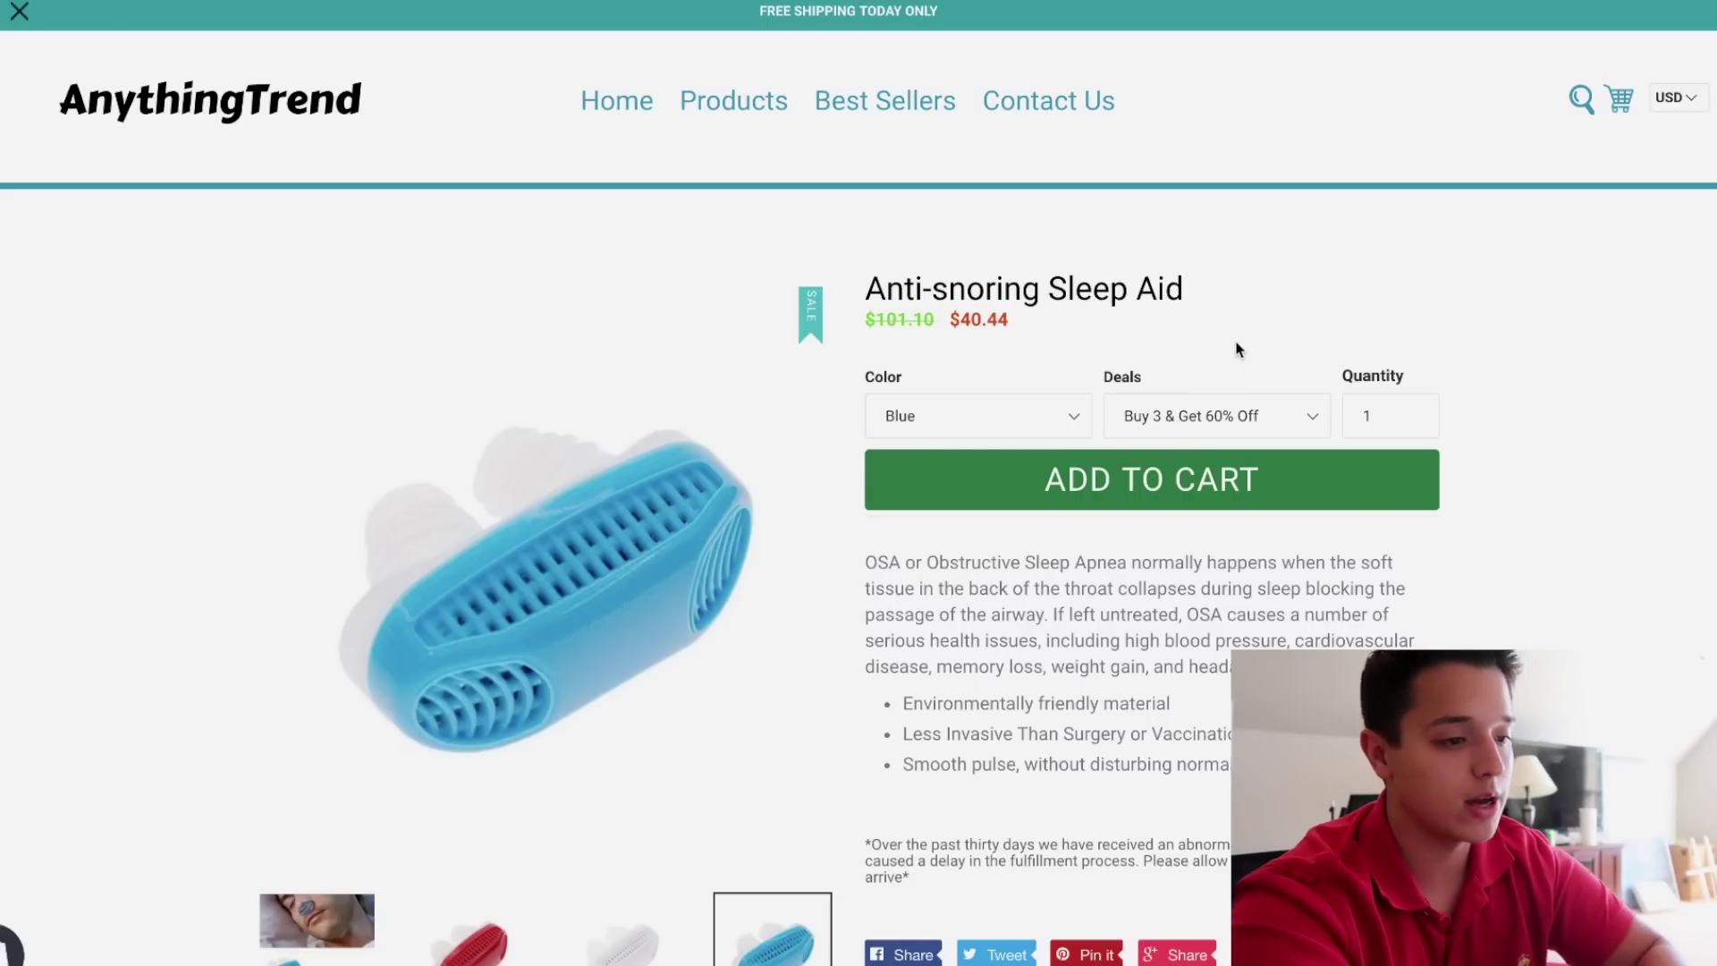
pyautogui.click(1245, 418)
pyautogui.click(1243, 395)
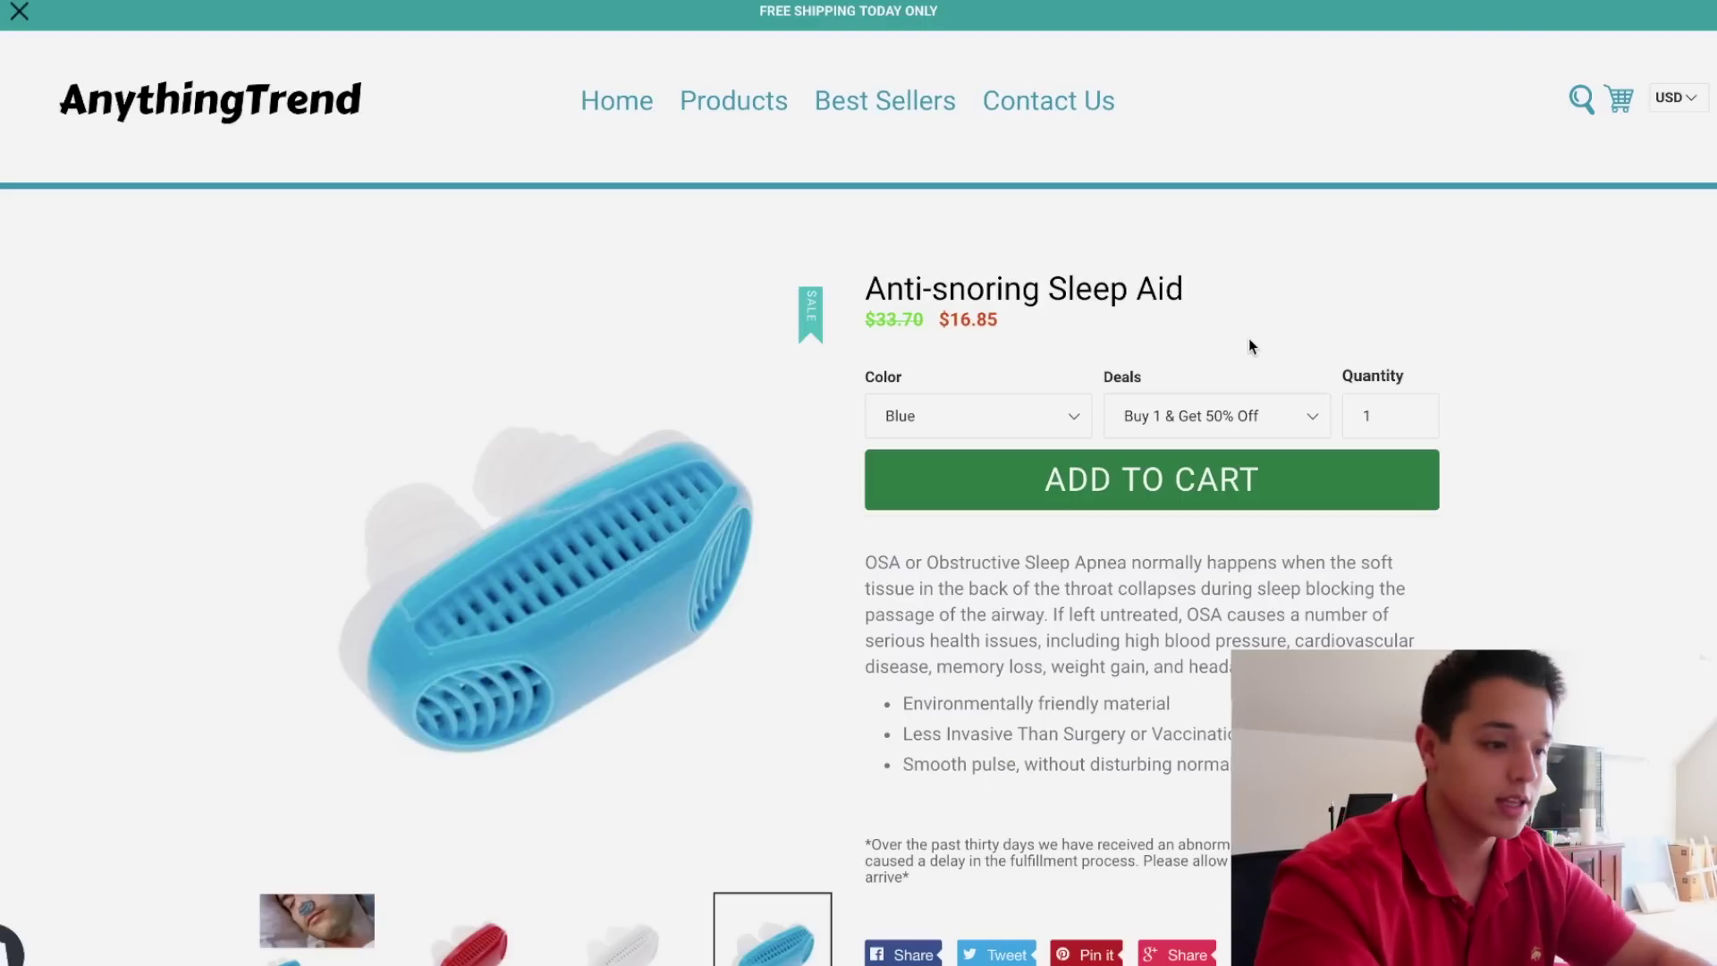
# Compare the "Buy 3 & Get 60% Off" and "Buy 5 & Get 60% Off + 1 Free" deals, leaving "Buy 3 & Get 60% Off" selected
pyautogui.click(1291, 416)
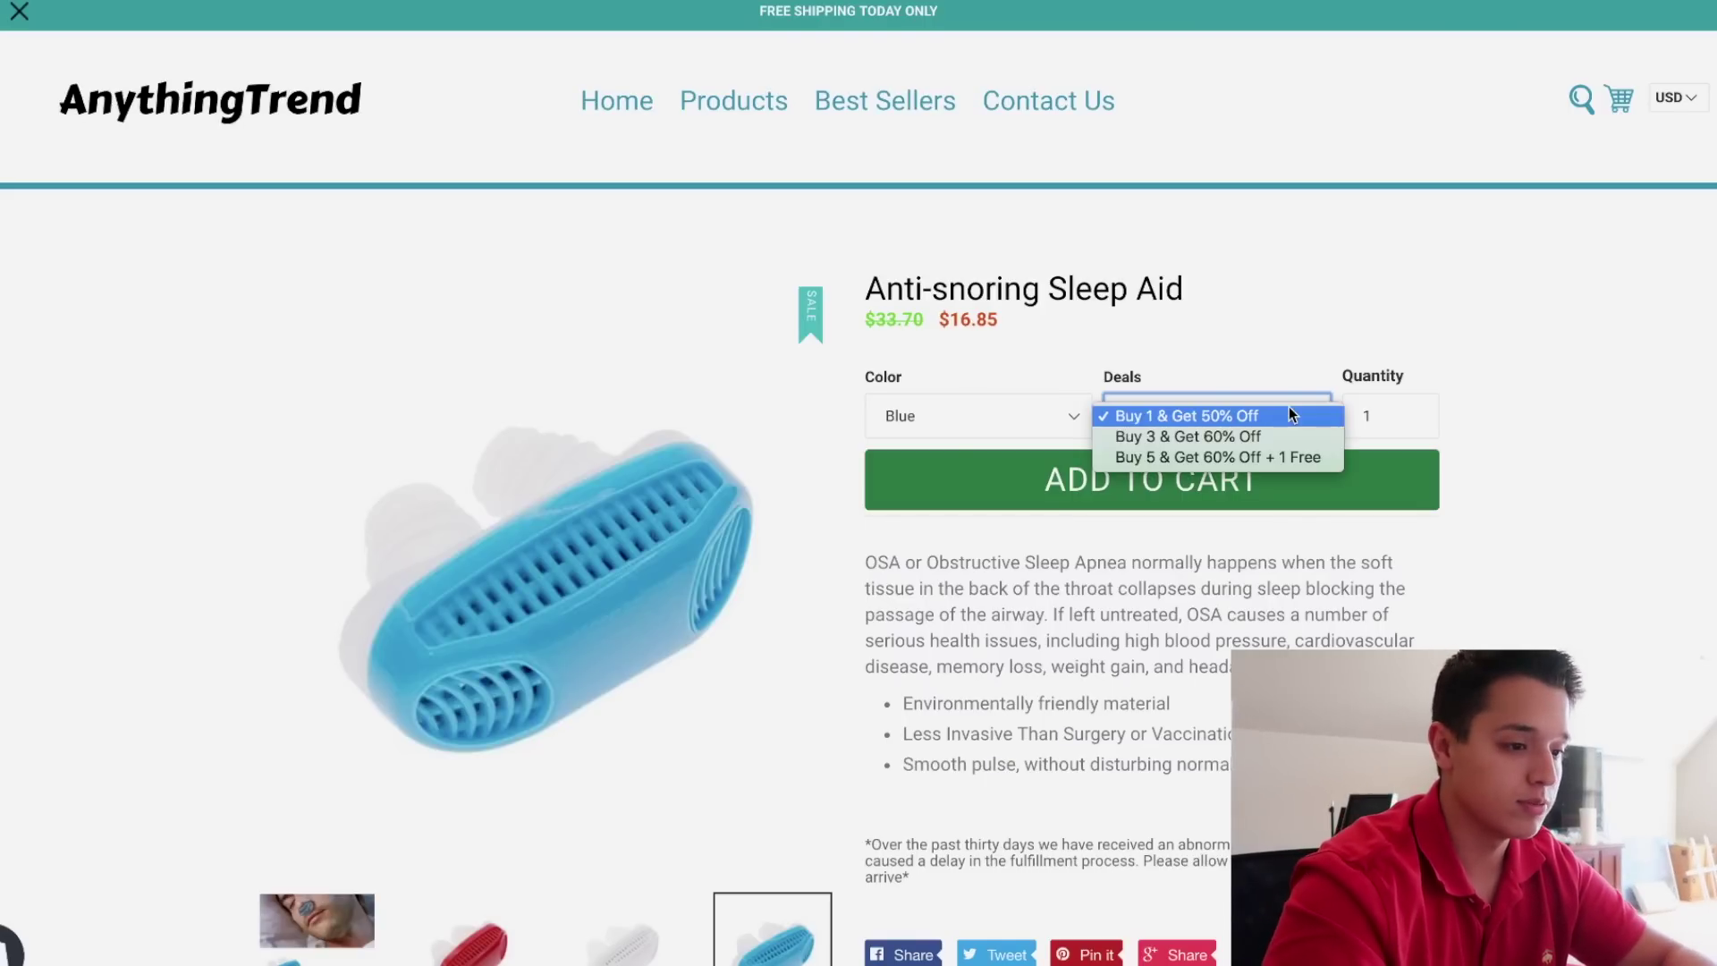
pyautogui.click(1284, 444)
pyautogui.click(1260, 418)
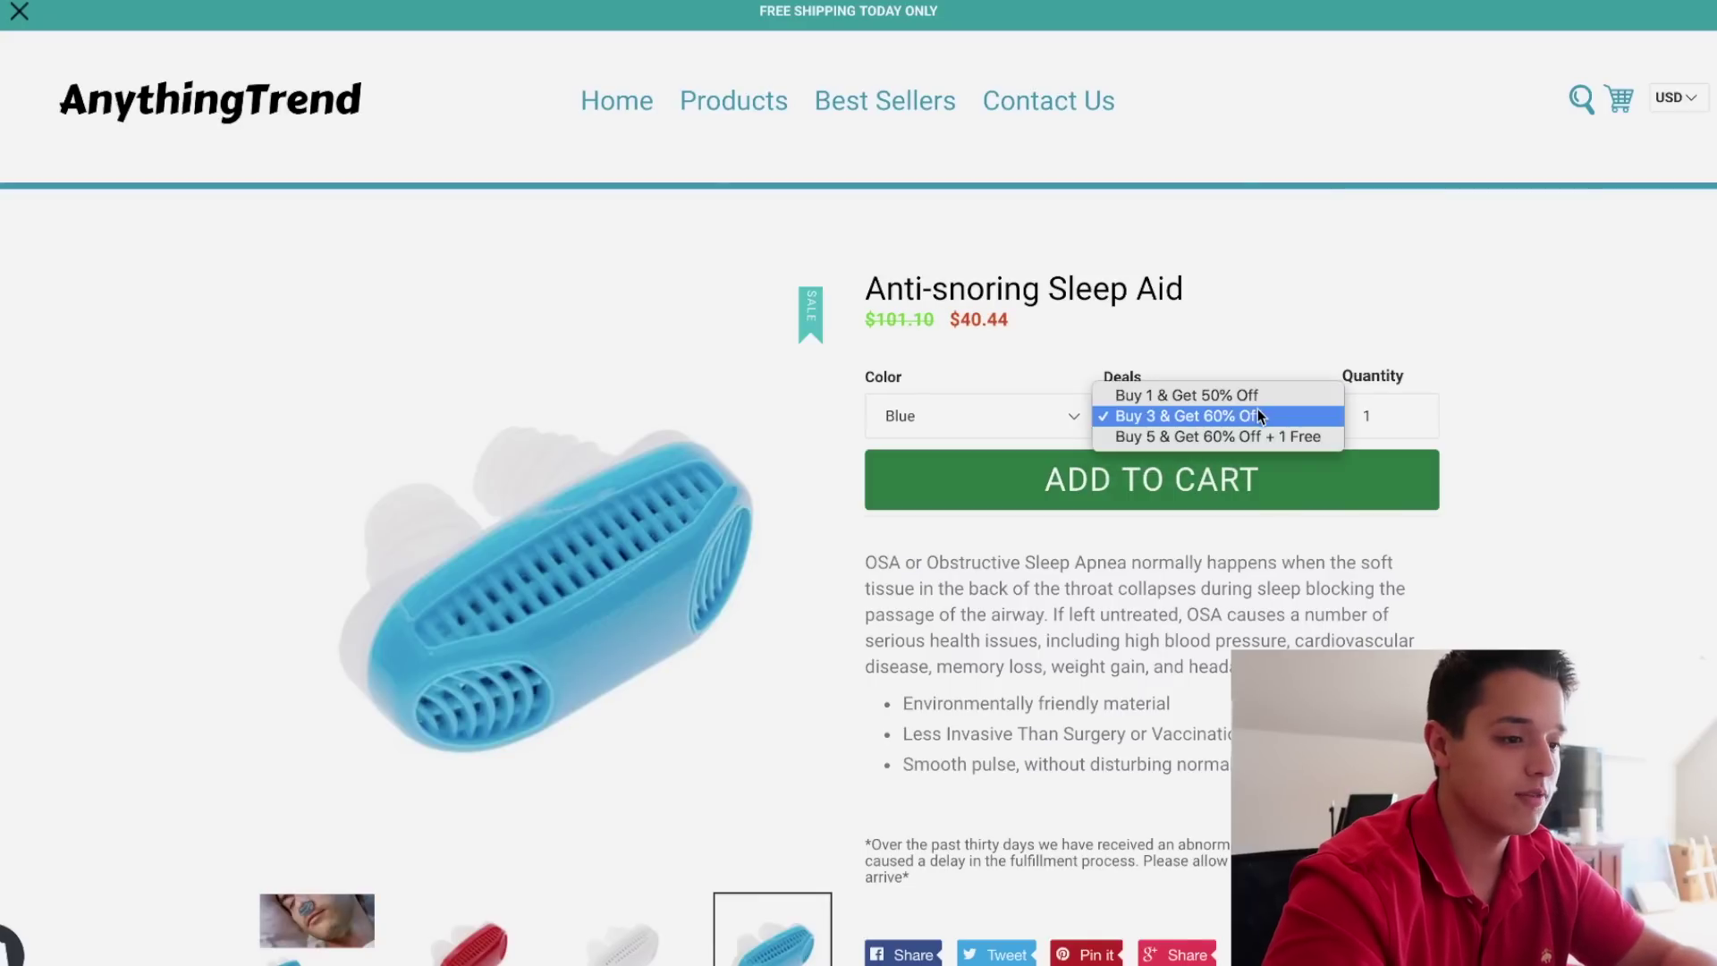
pyautogui.click(1256, 436)
pyautogui.click(1257, 419)
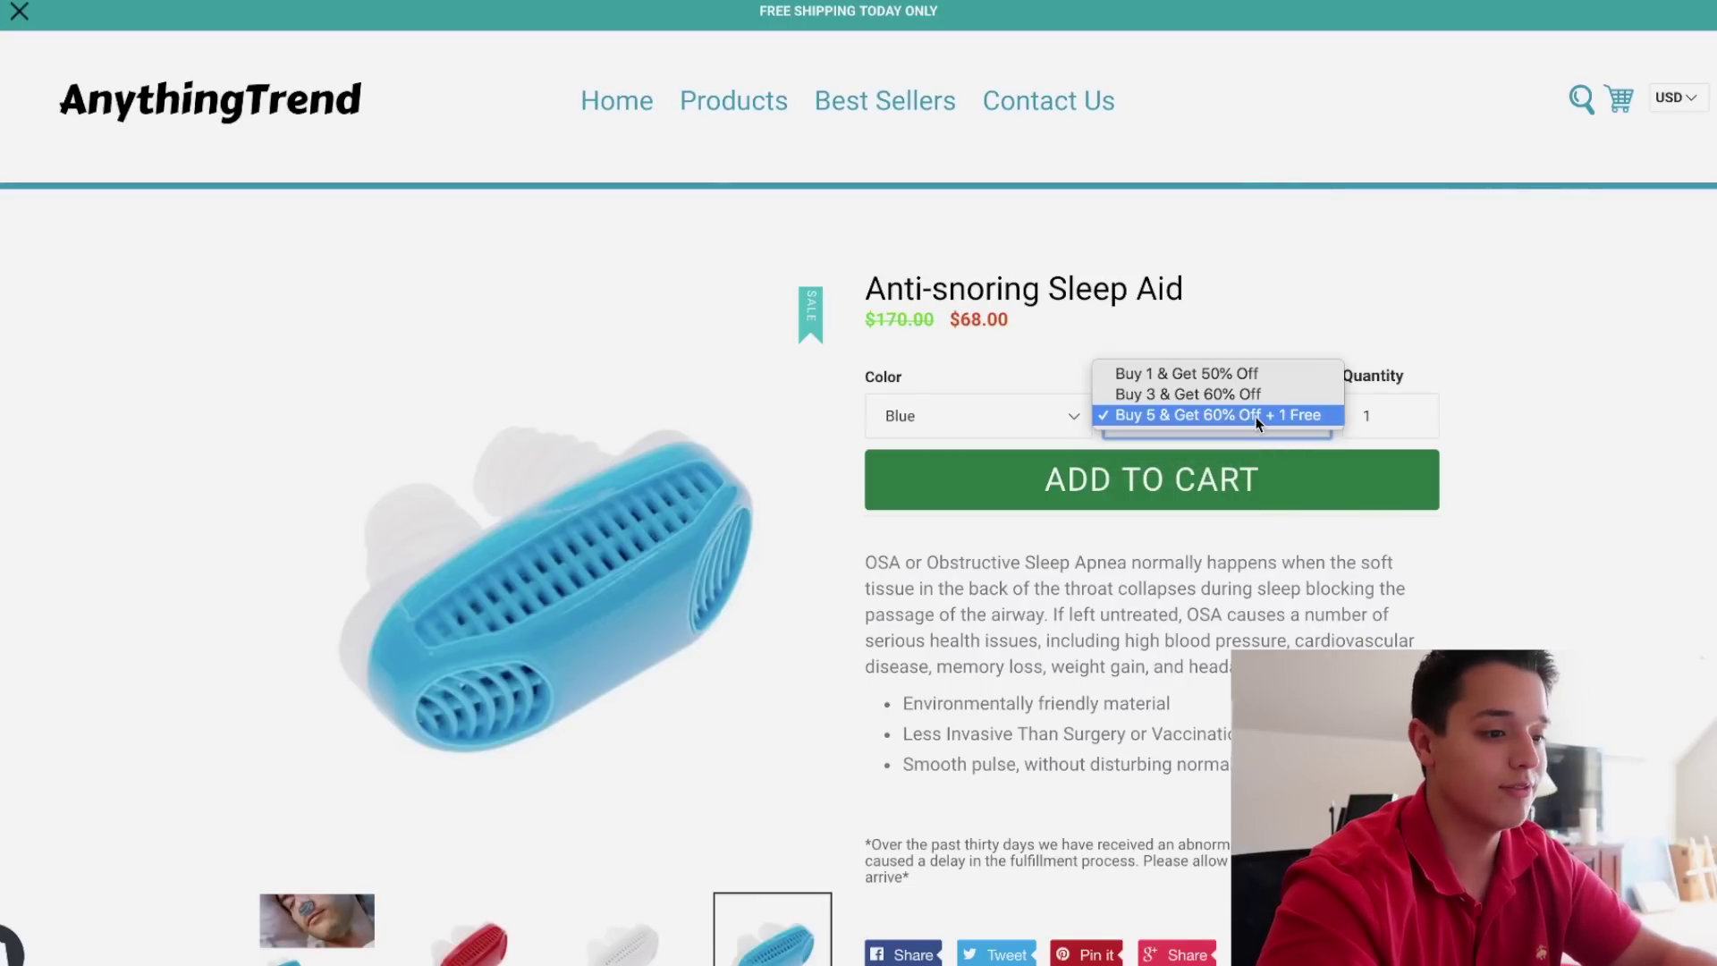
pyautogui.click(1252, 395)
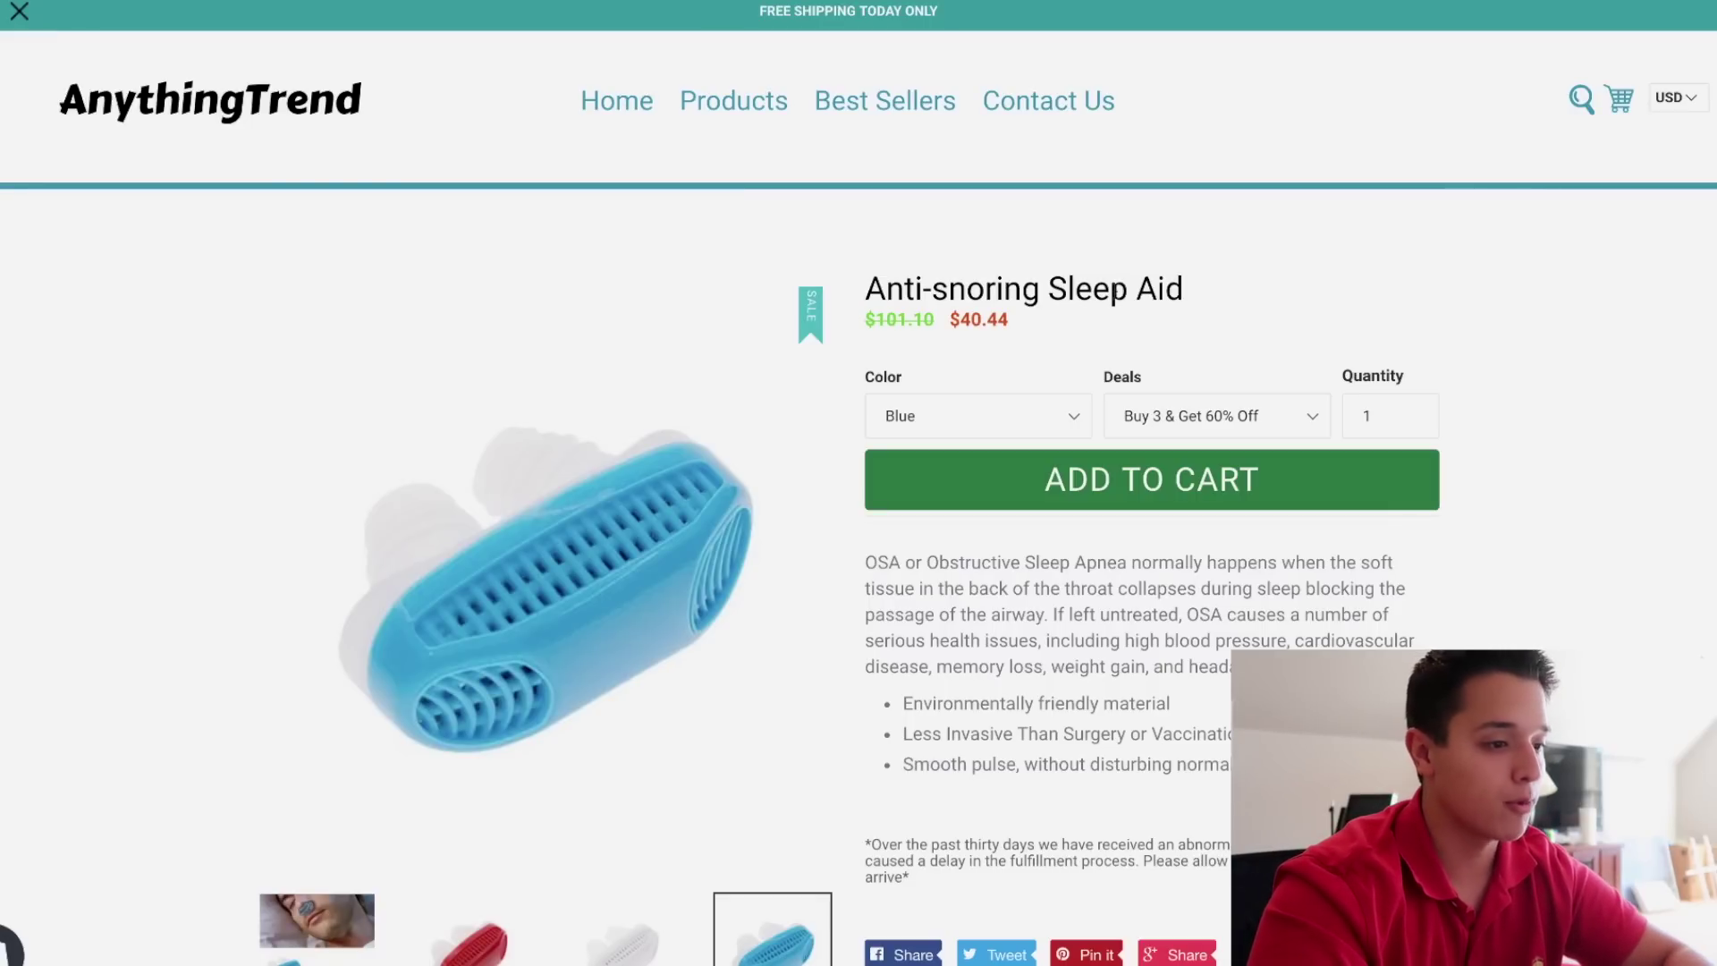
pyautogui.click(1118, 383)
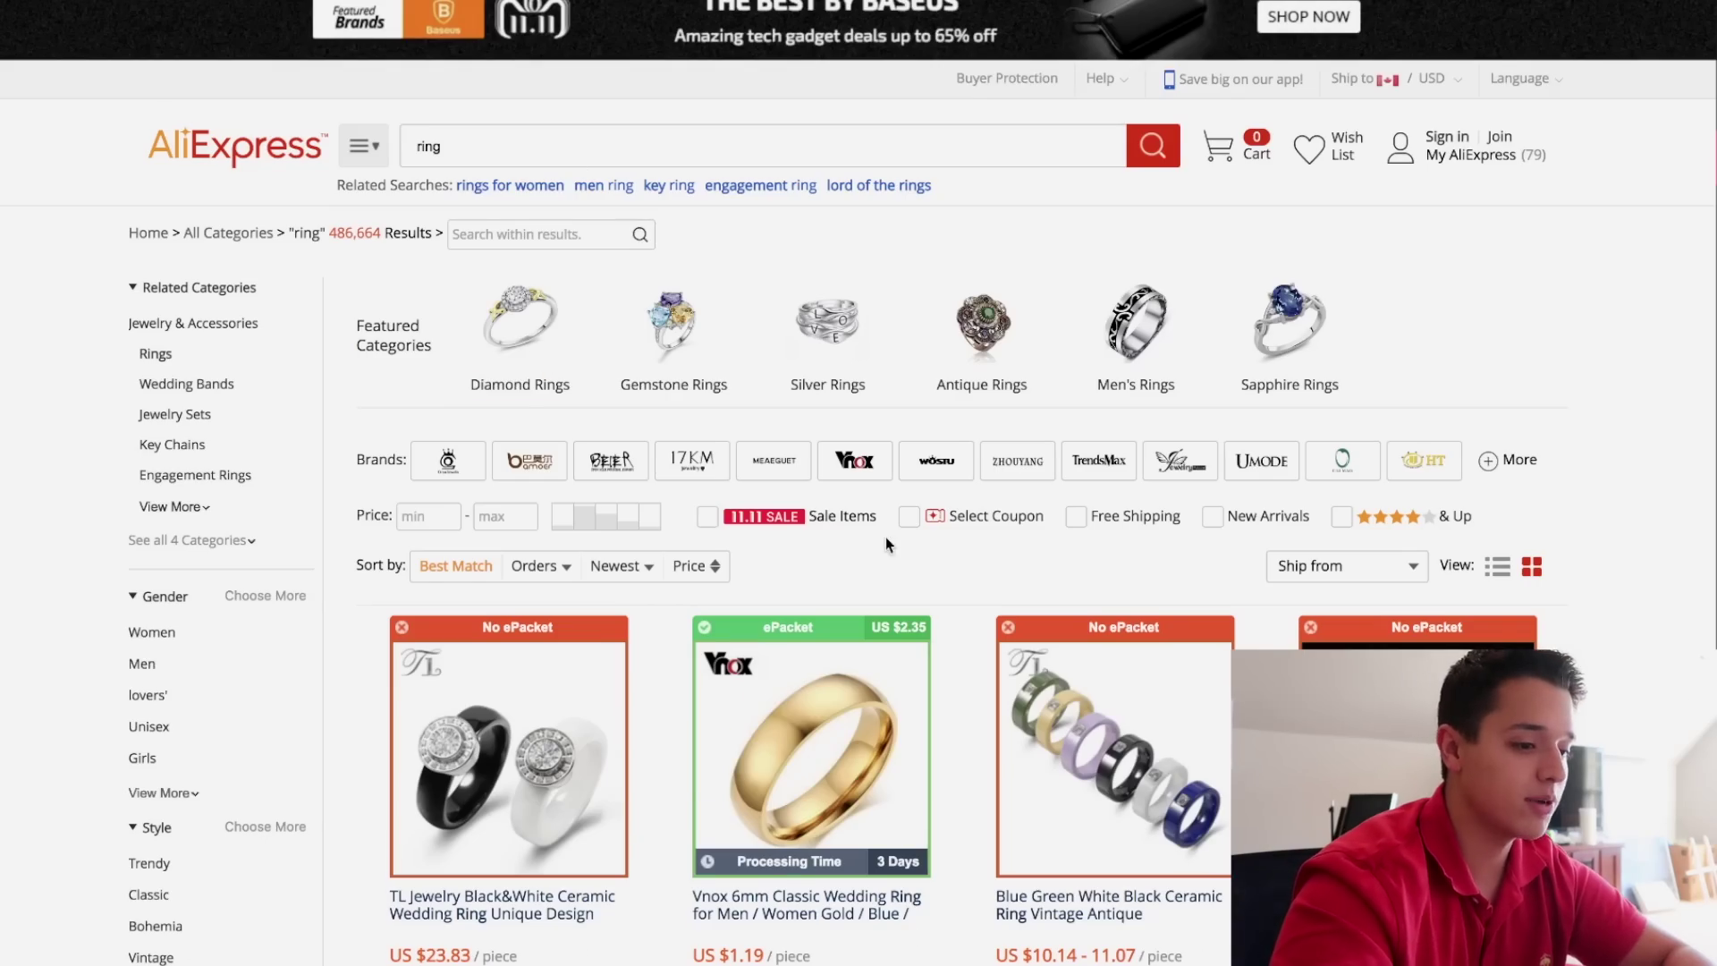
# Look through the AliExpress search results for "ring" and sort them by Orders
pyautogui.scroll(-6, 885, 536)
pyautogui.scroll(-4, 886, 540)
pyautogui.scroll(-9, 615, 507)
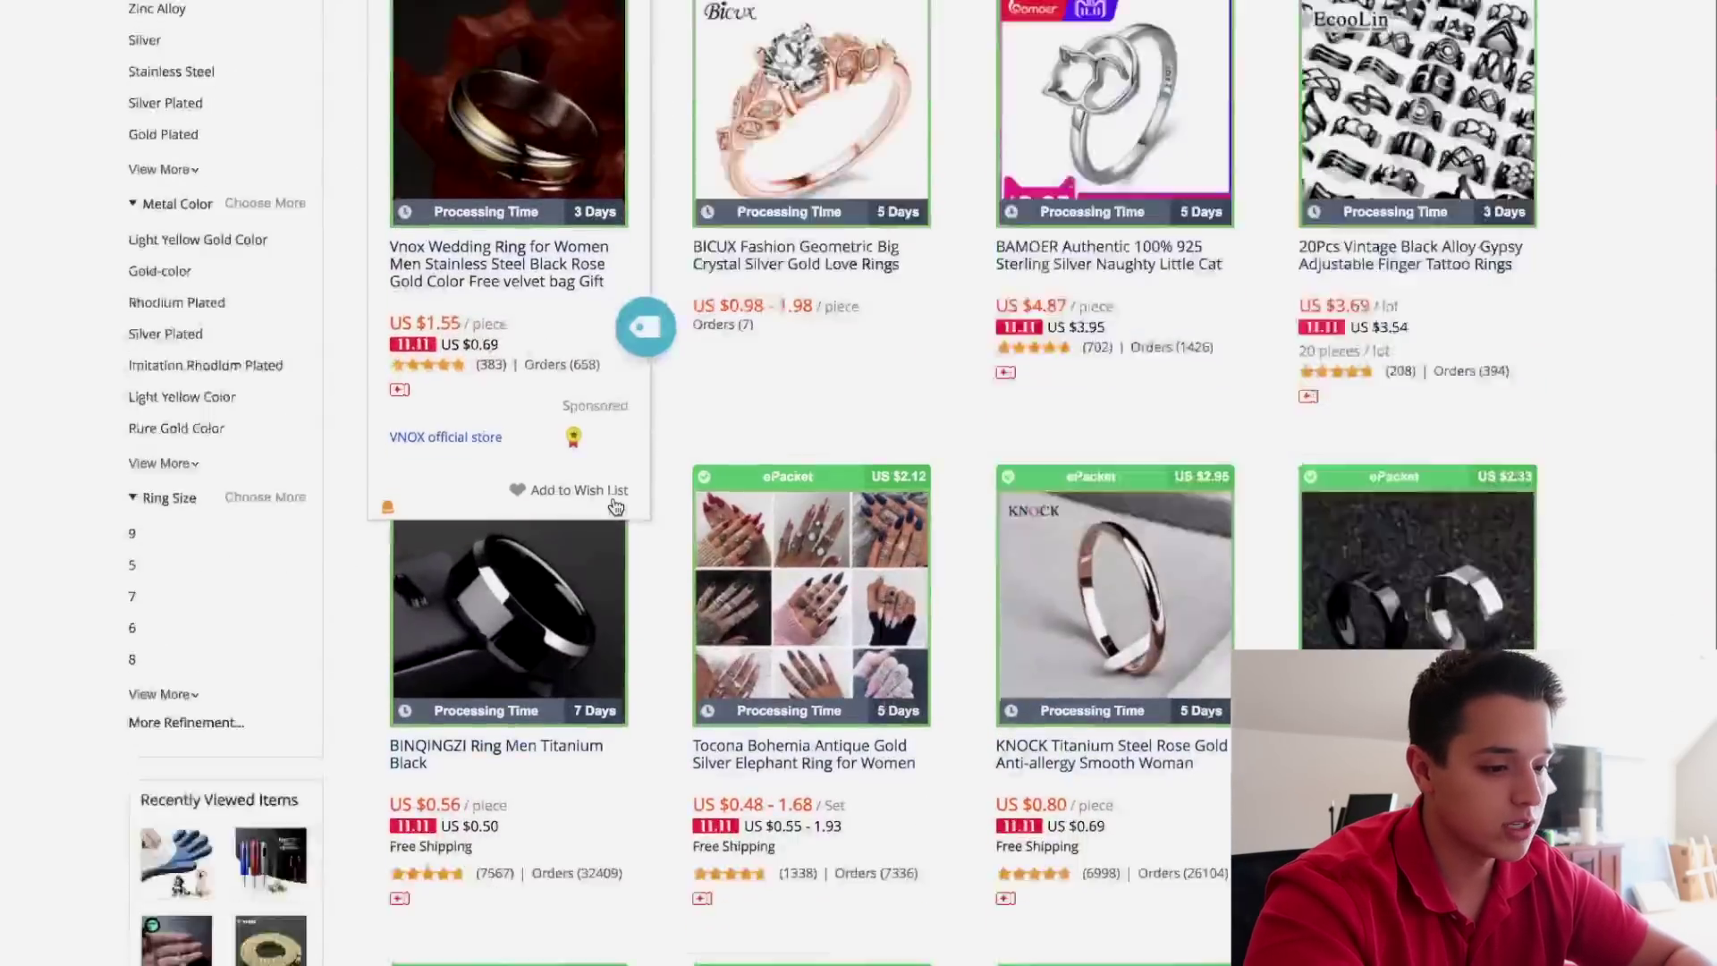
pyautogui.scroll(20, 616, 507)
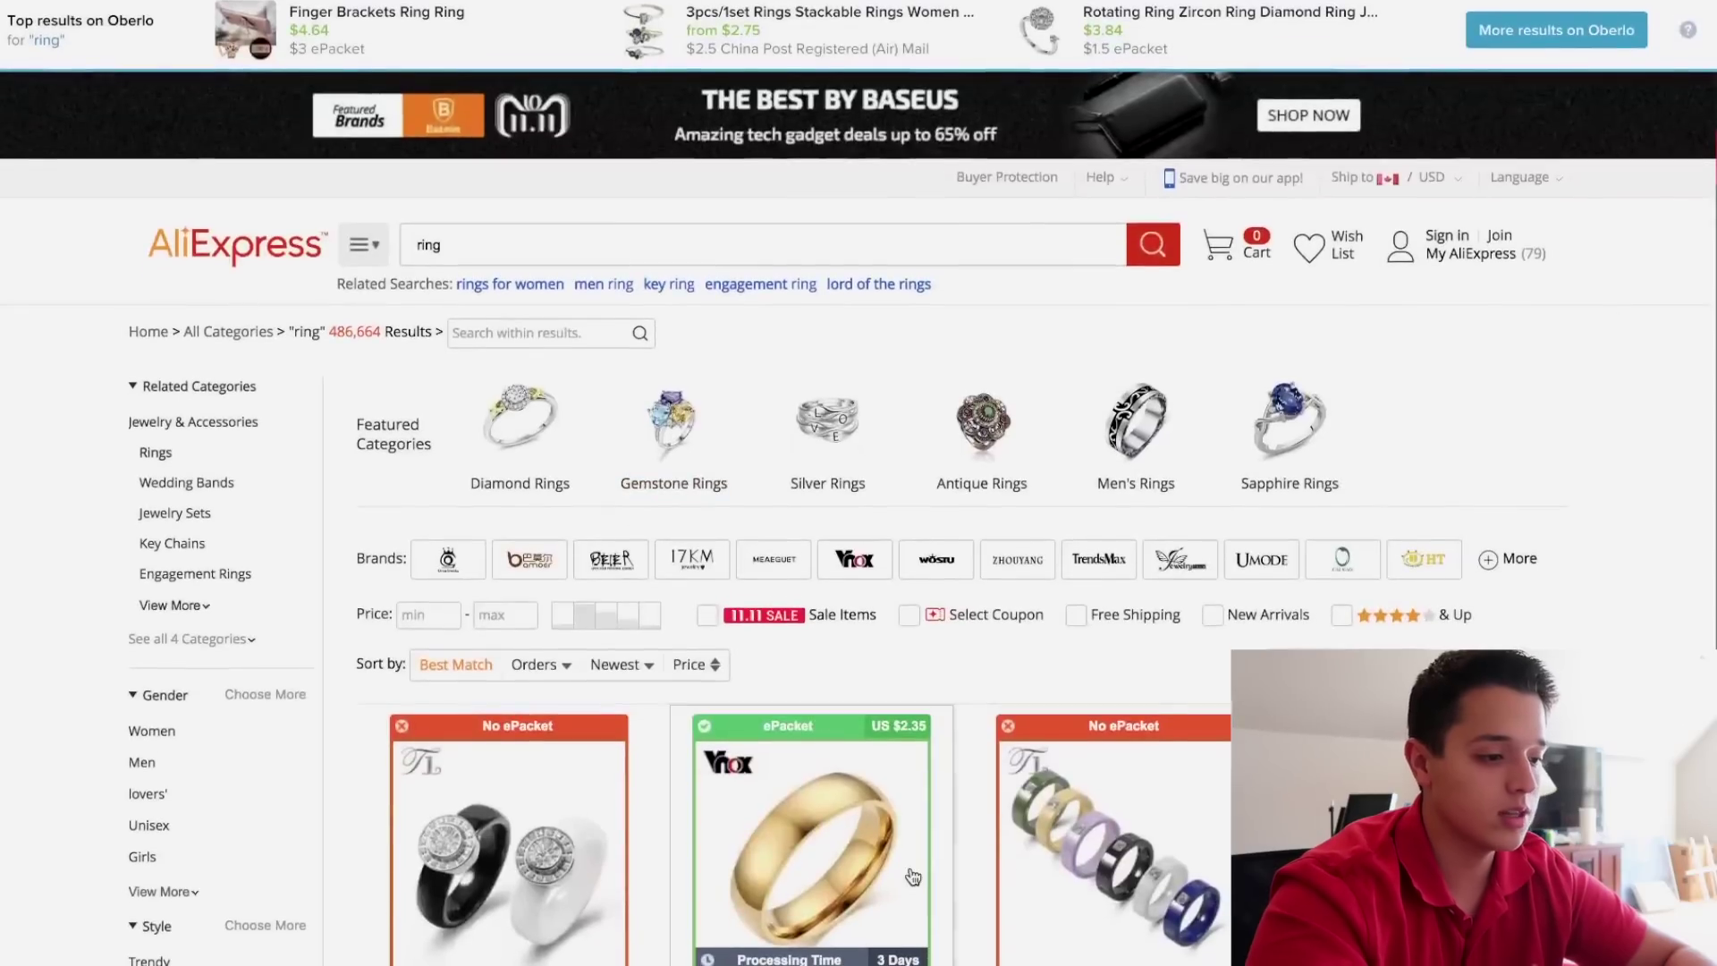
pyautogui.scroll(-2, 831, 877)
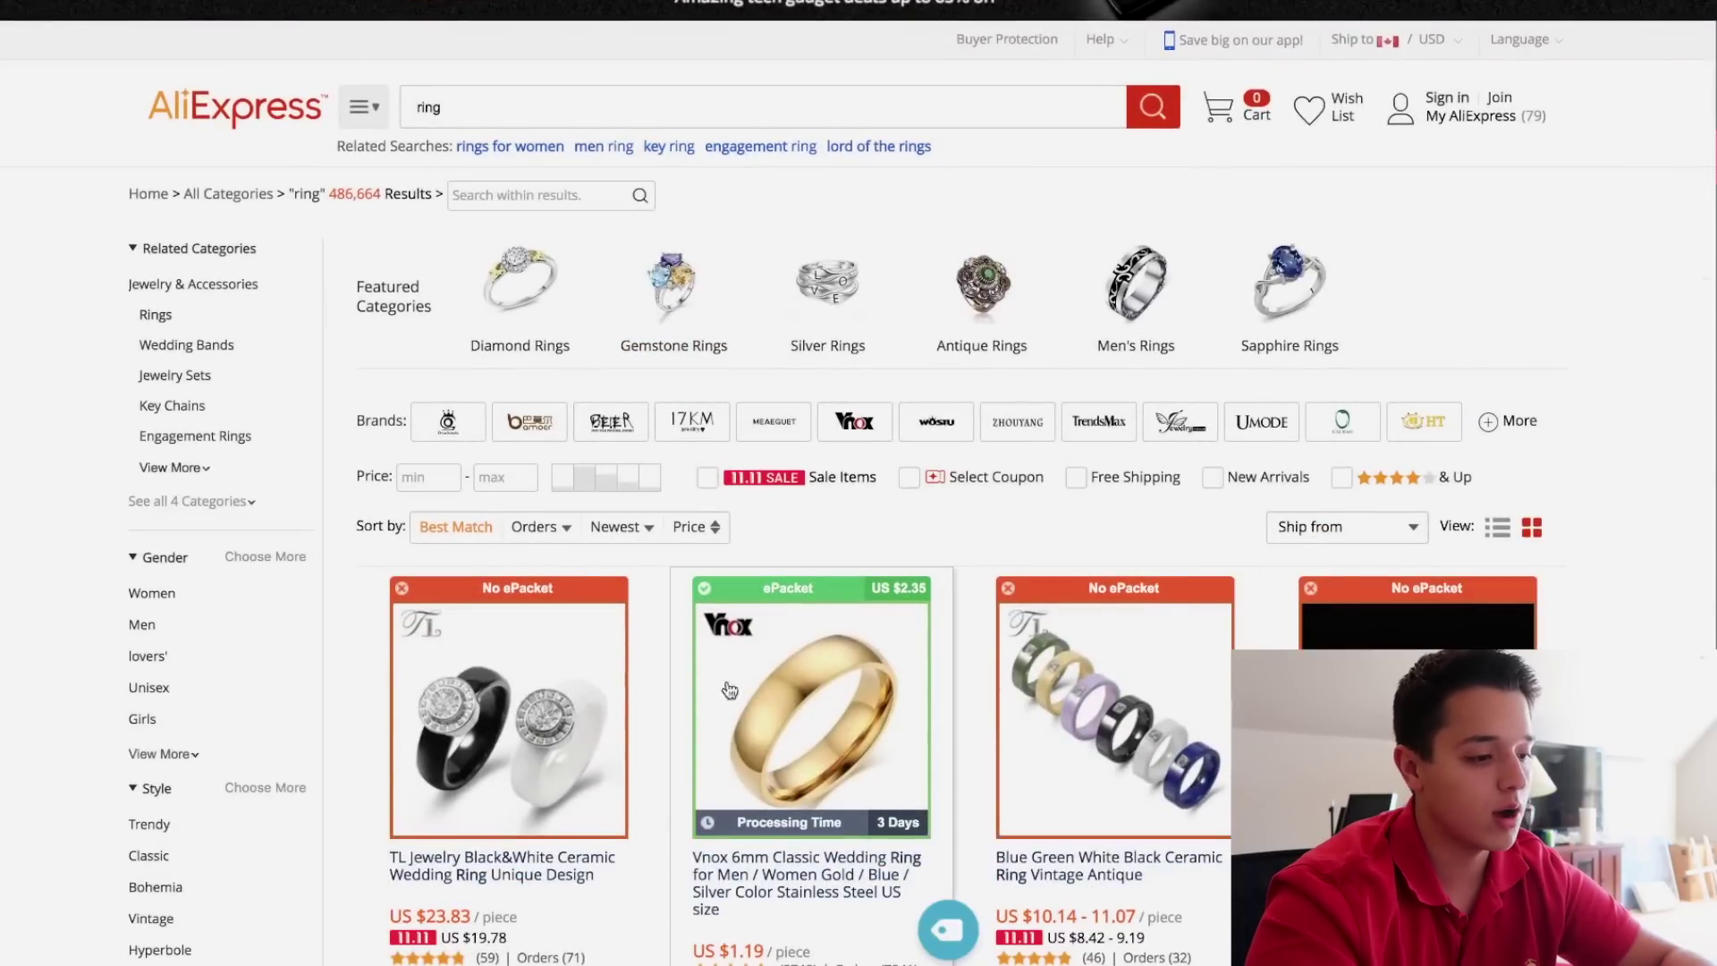
pyautogui.scroll(-1, 809, 824)
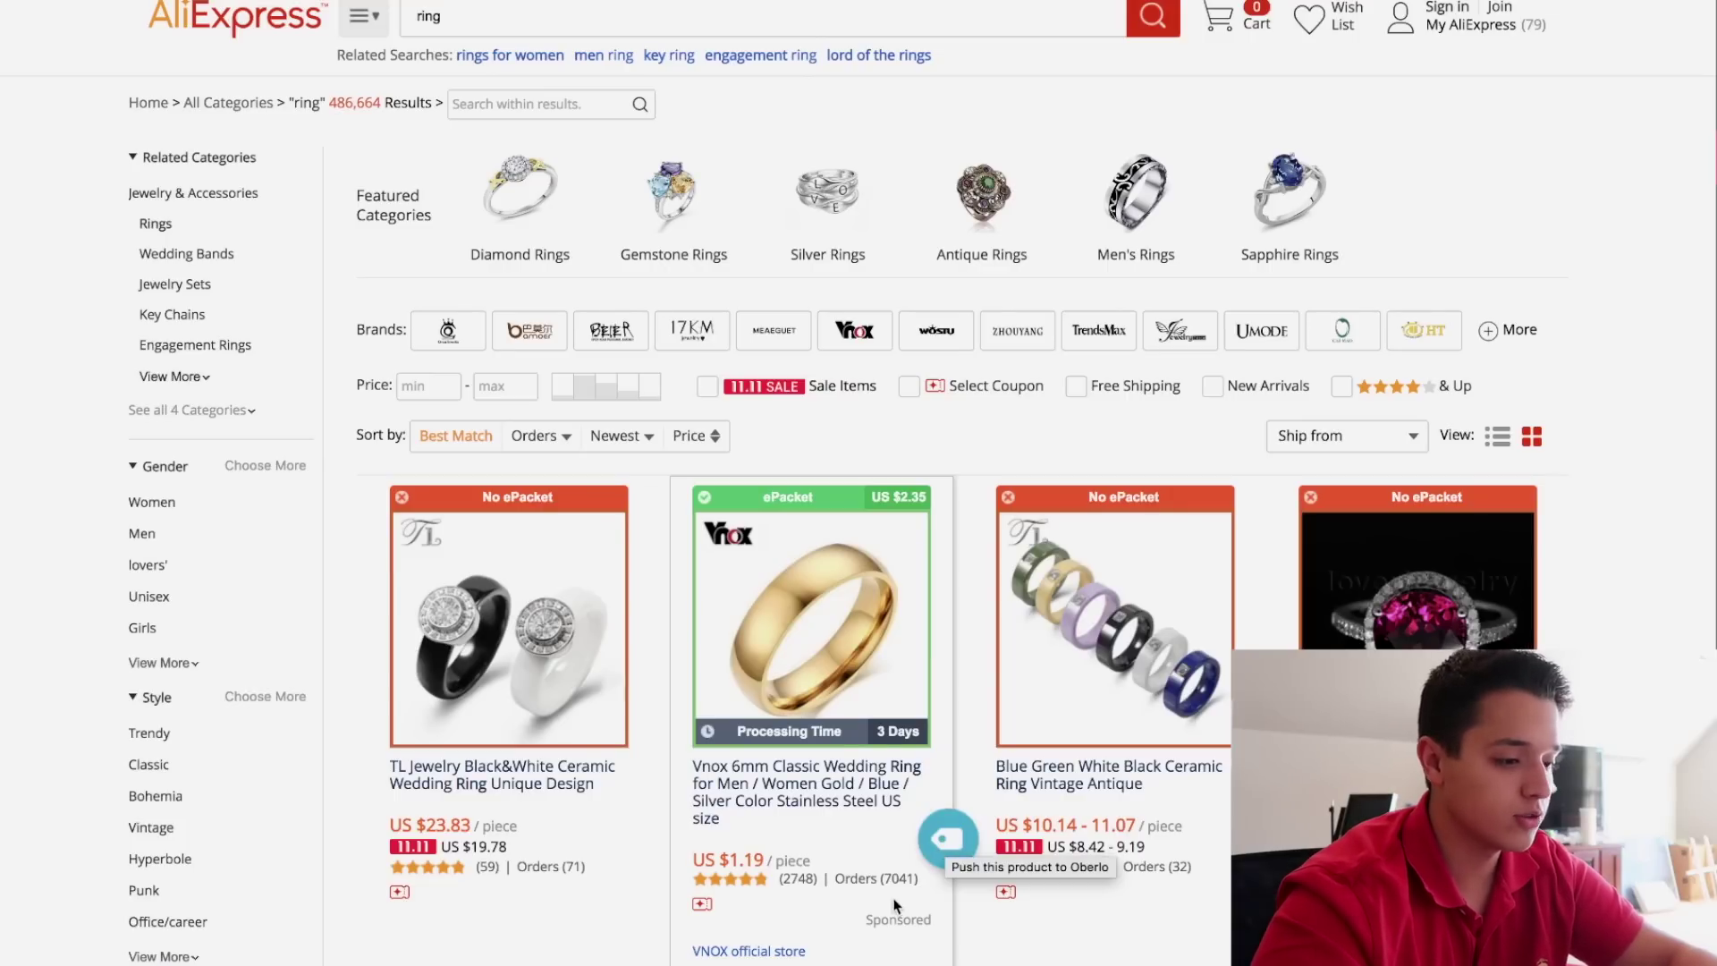
pyautogui.click(532, 437)
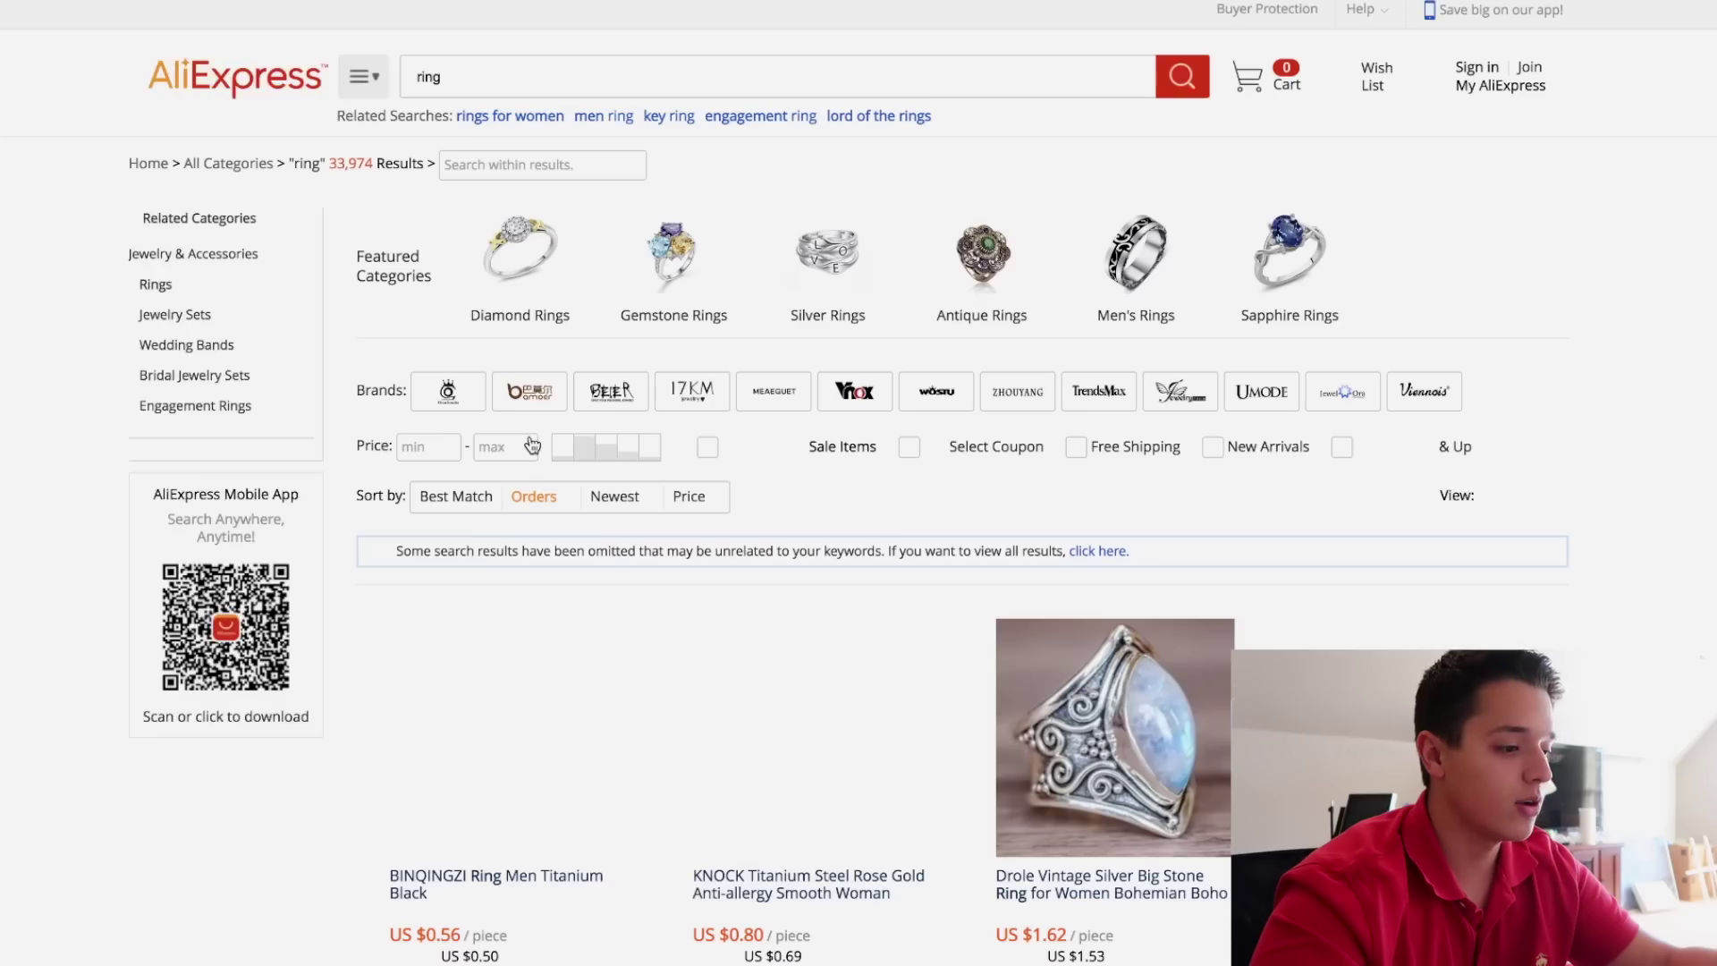
# Push the BINQINGZI Ring Men Titanium Black from the AliExpress results to Oberlo and open the Oberlo import list
pyautogui.scroll(-3, 914, 720)
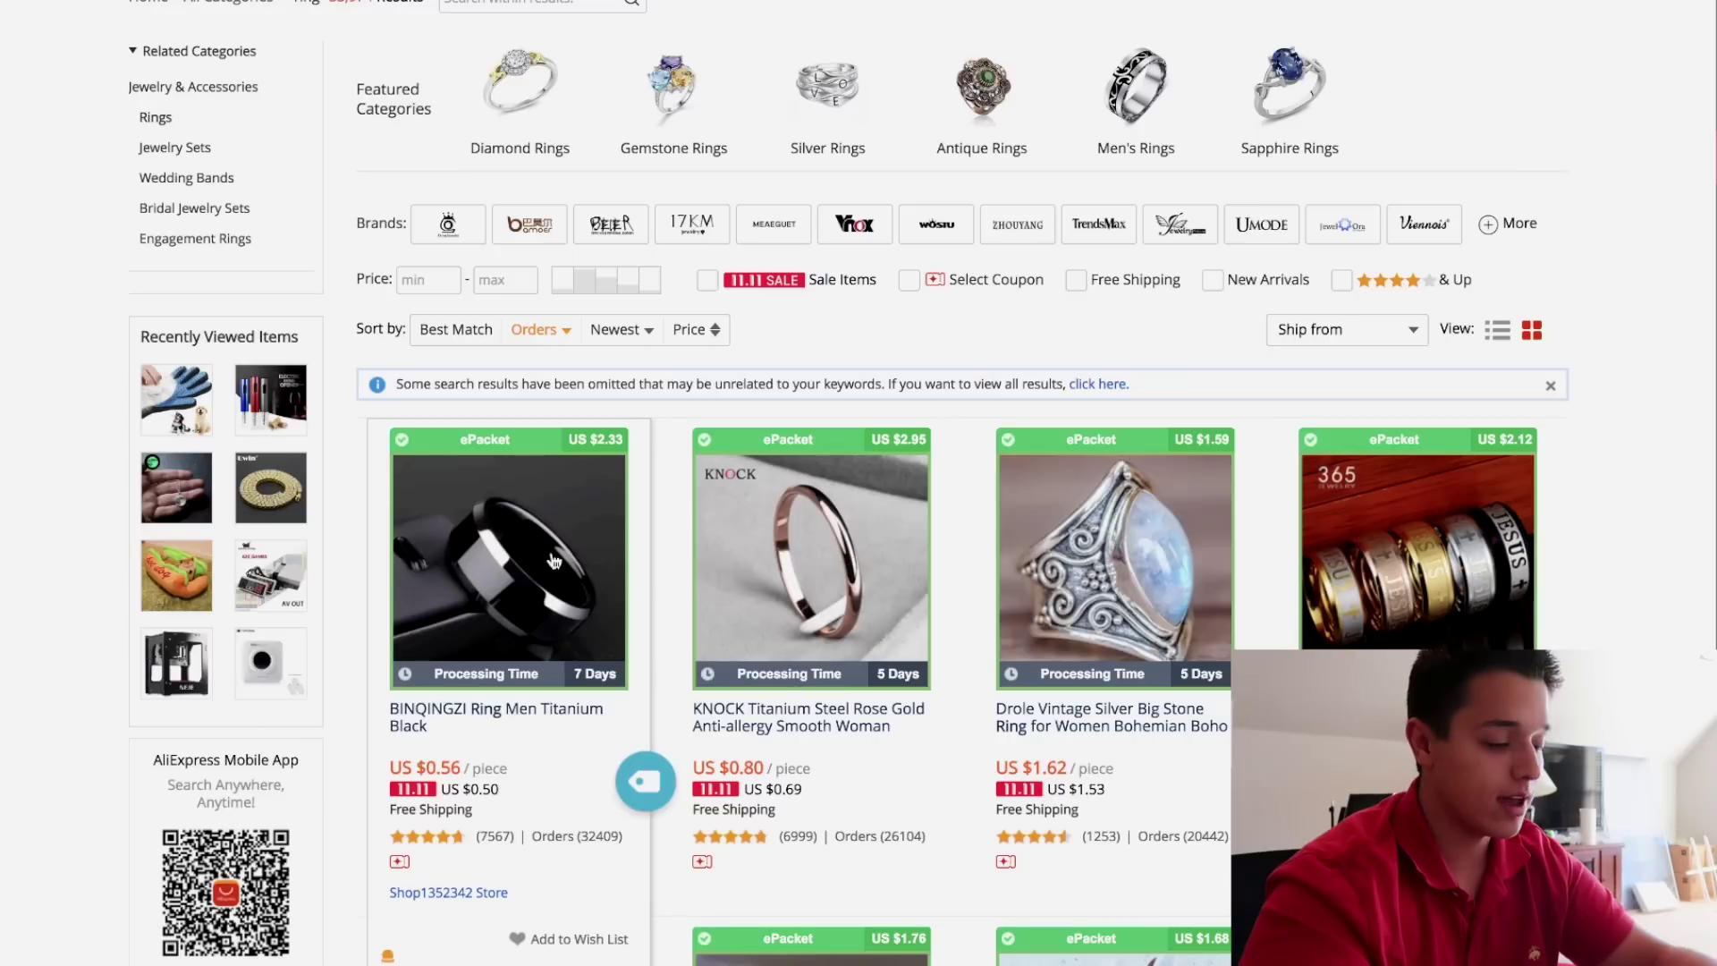
pyautogui.click(637, 781)
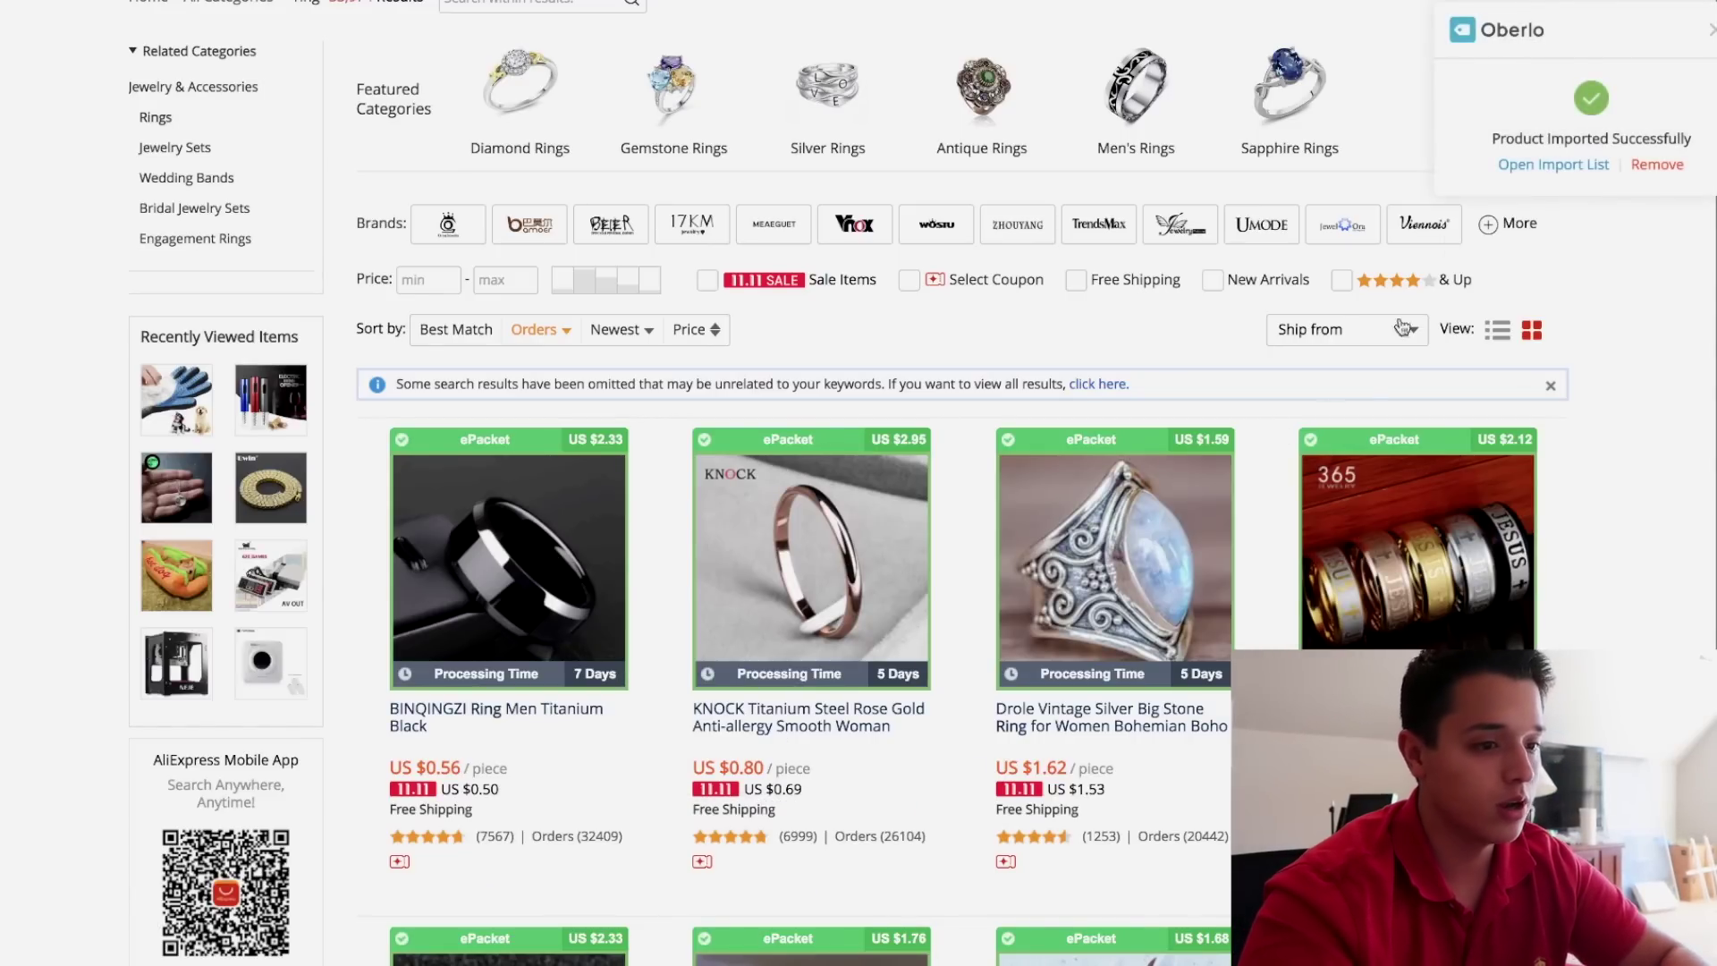
pyautogui.click(1518, 168)
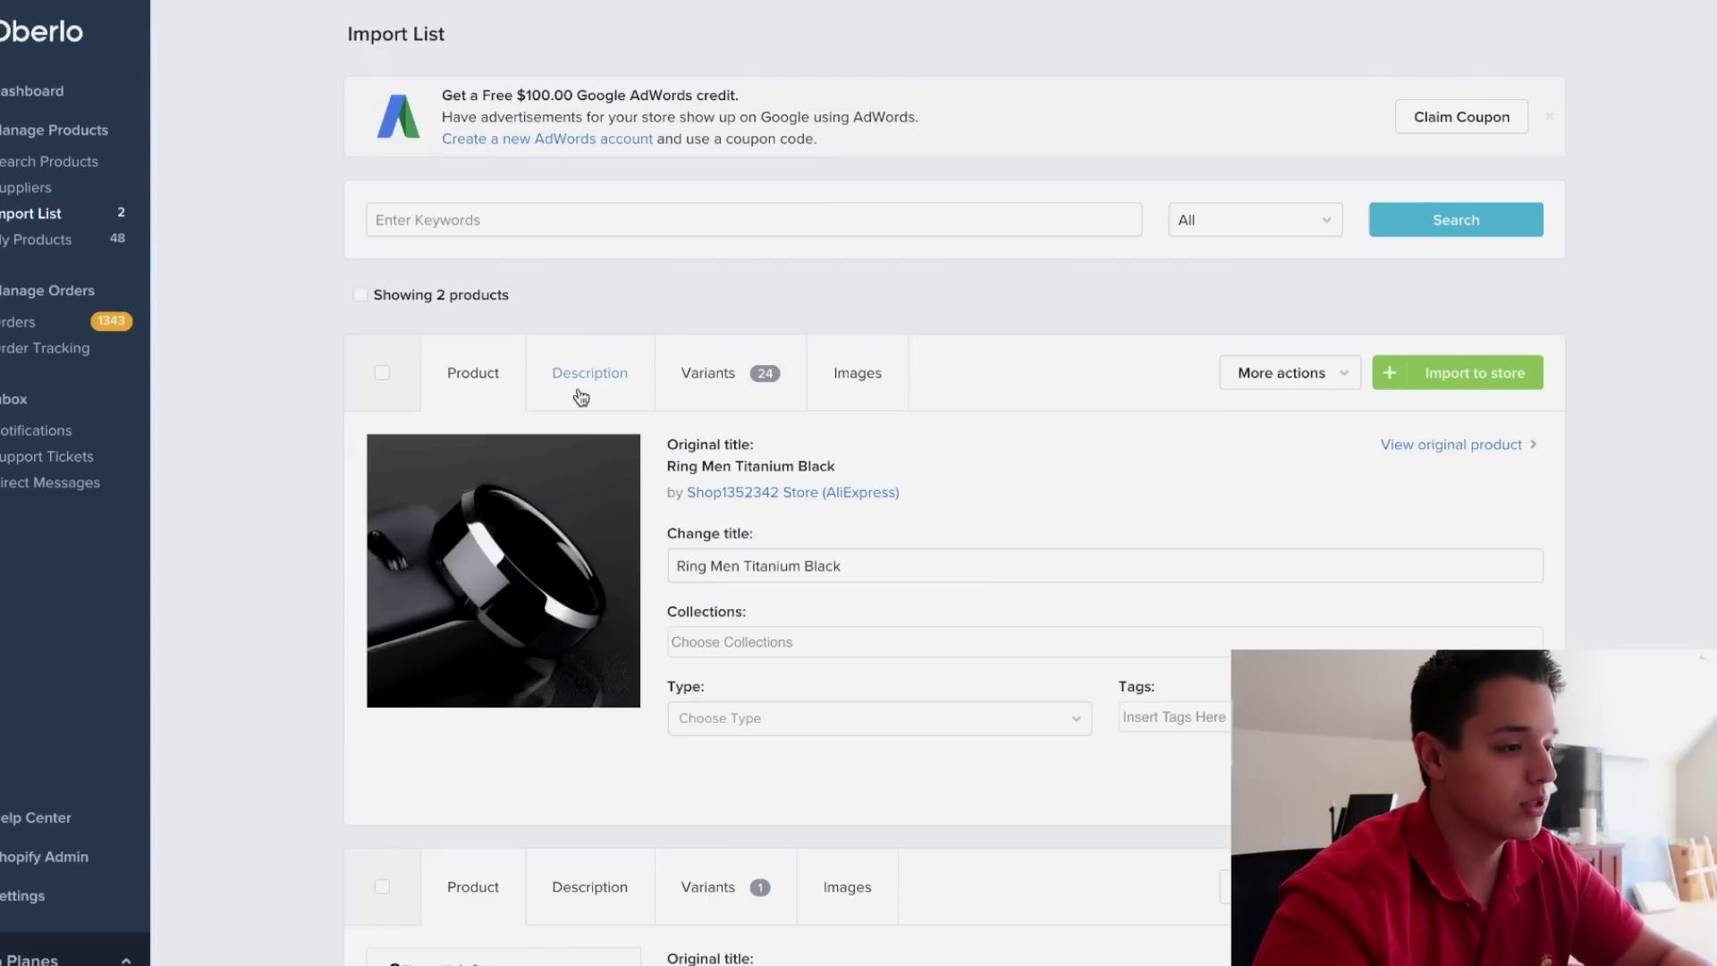
# Delete the supplier's entire description text of the Ring Men Titanium Black product
pyautogui.scroll(-4, 296, 555)
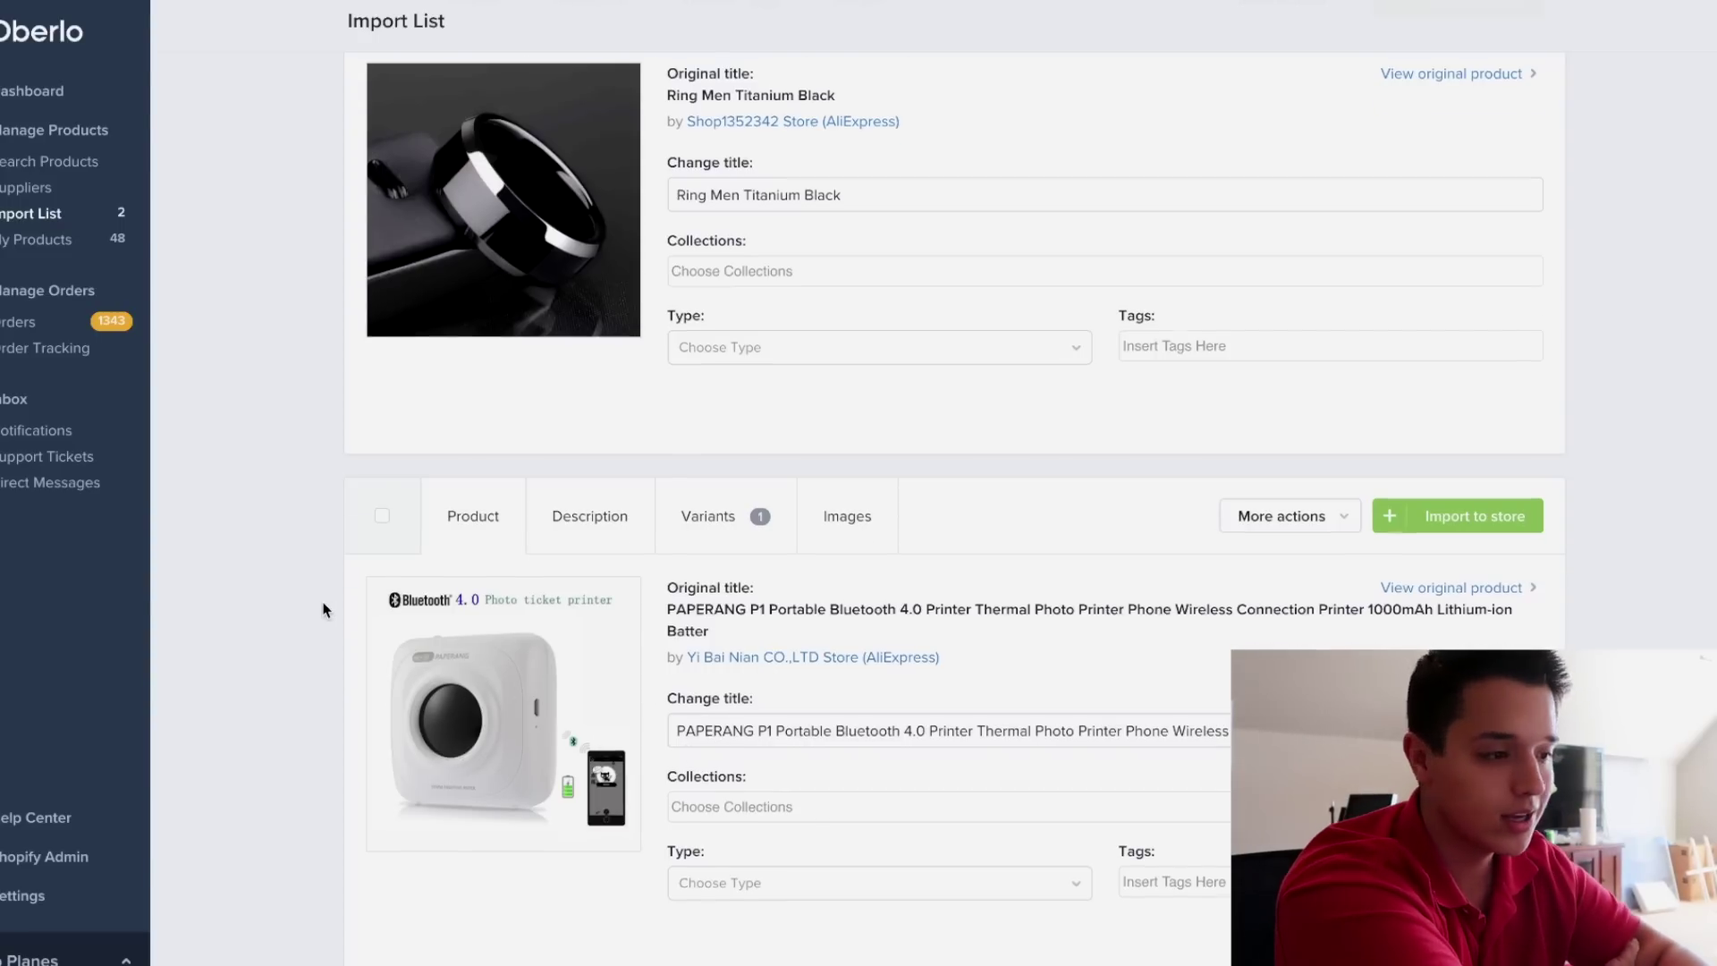
pyautogui.scroll(5, 324, 610)
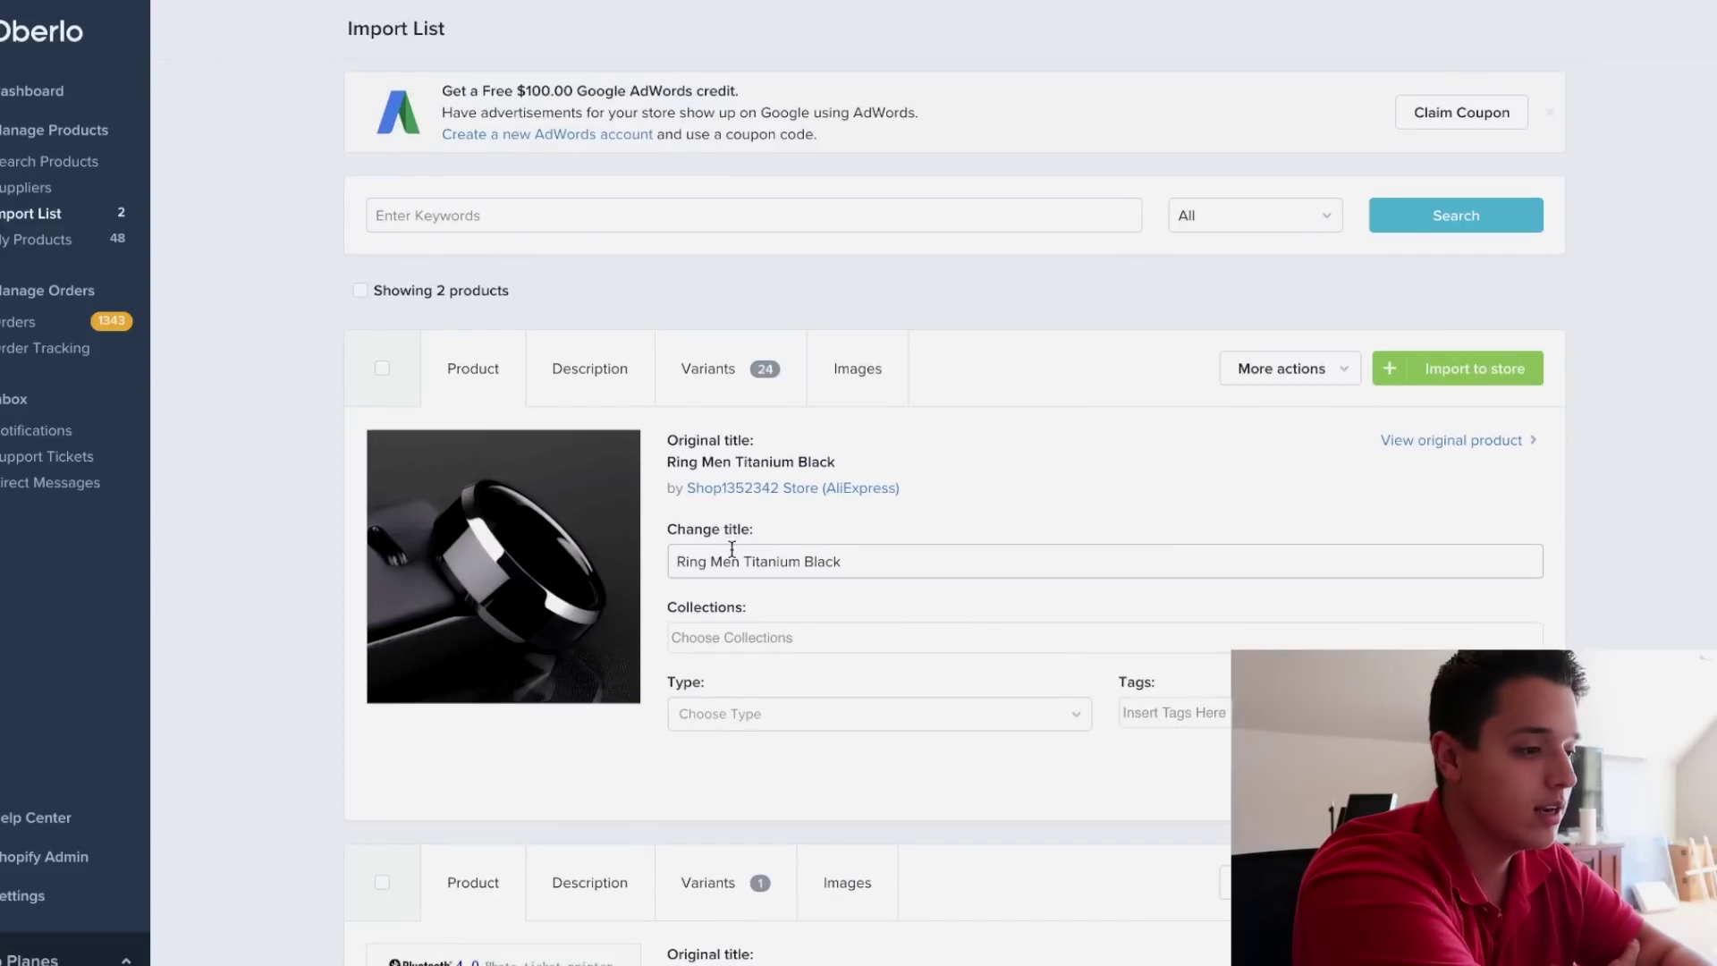
pyautogui.click(615, 376)
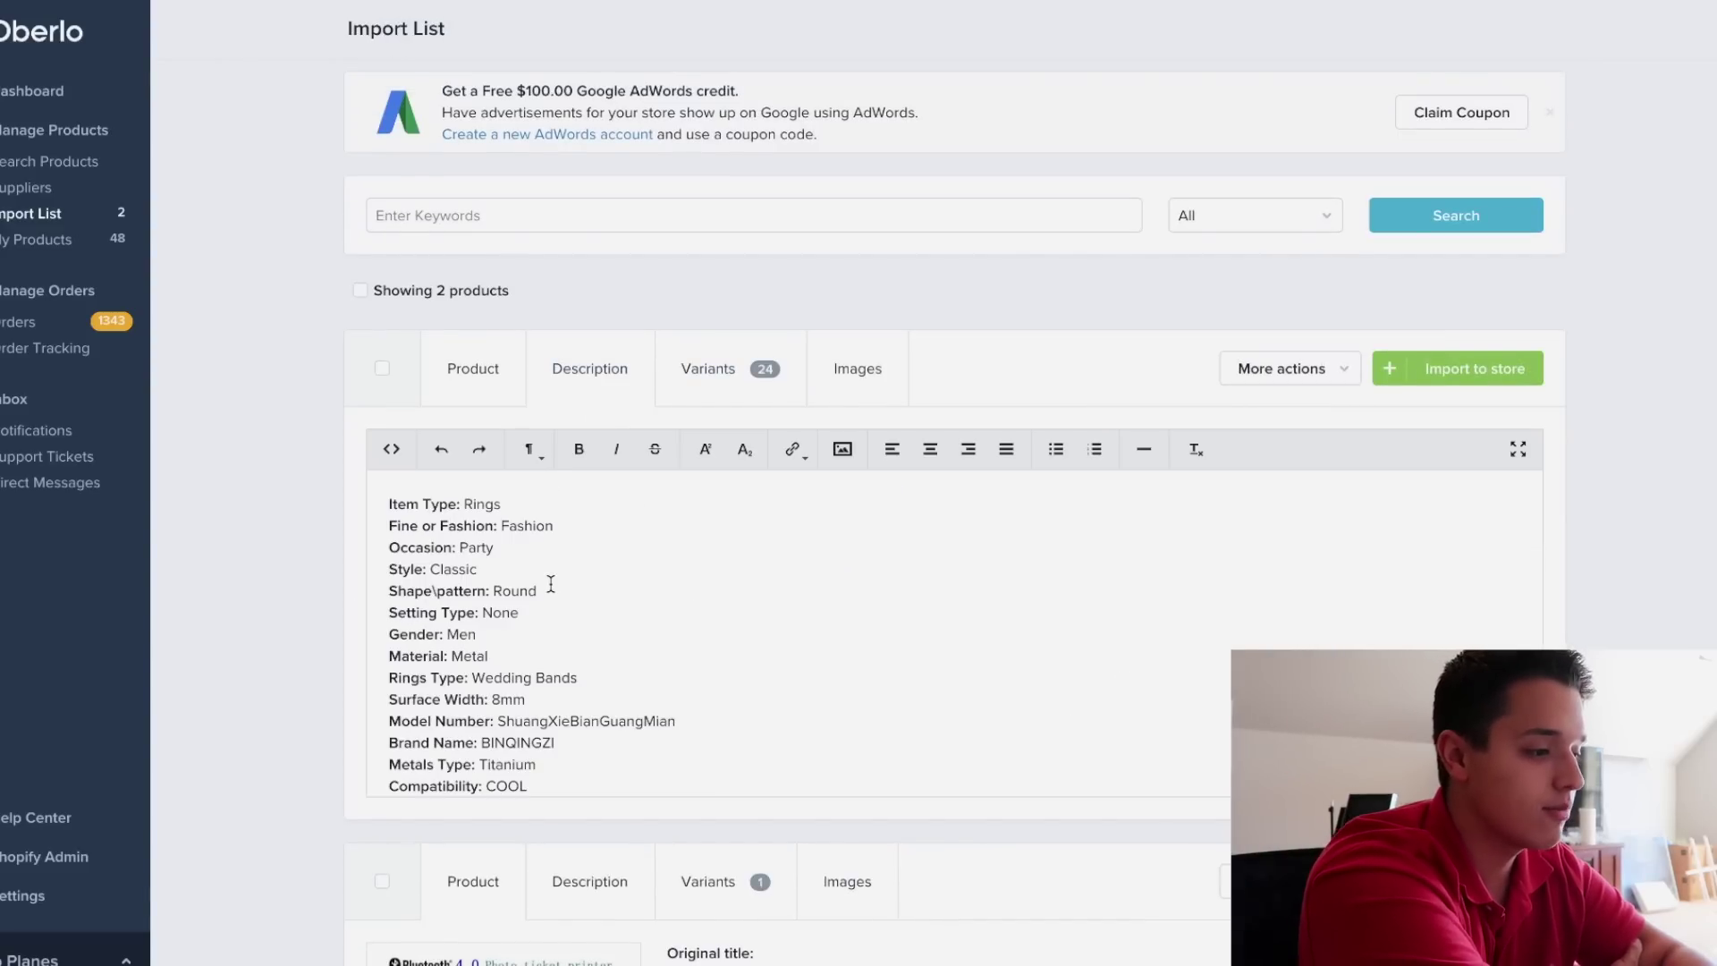
pyautogui.scroll(-1, 548, 587)
pyautogui.moveTo(547, 757); pyautogui.dragTo(364, 484)
pyautogui.press('BackSpace')
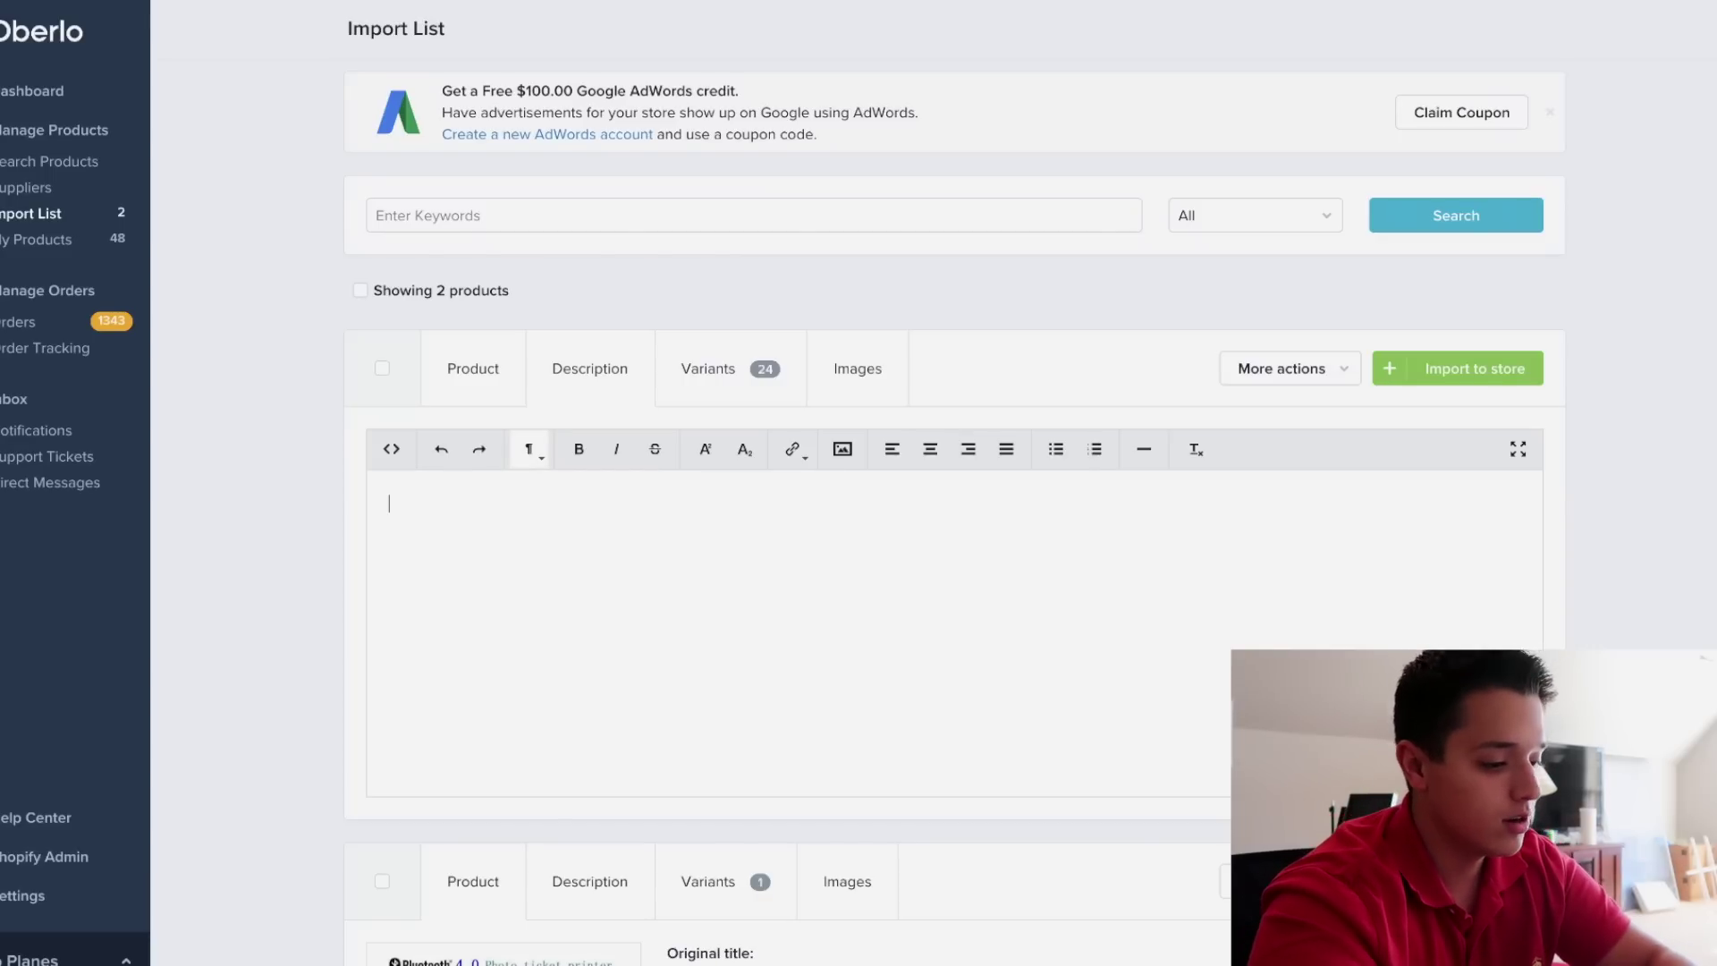
# Write "Have you ever wanted the perfect ring?" as the new description of the titanium ring
pyautogui.write('Have youe')
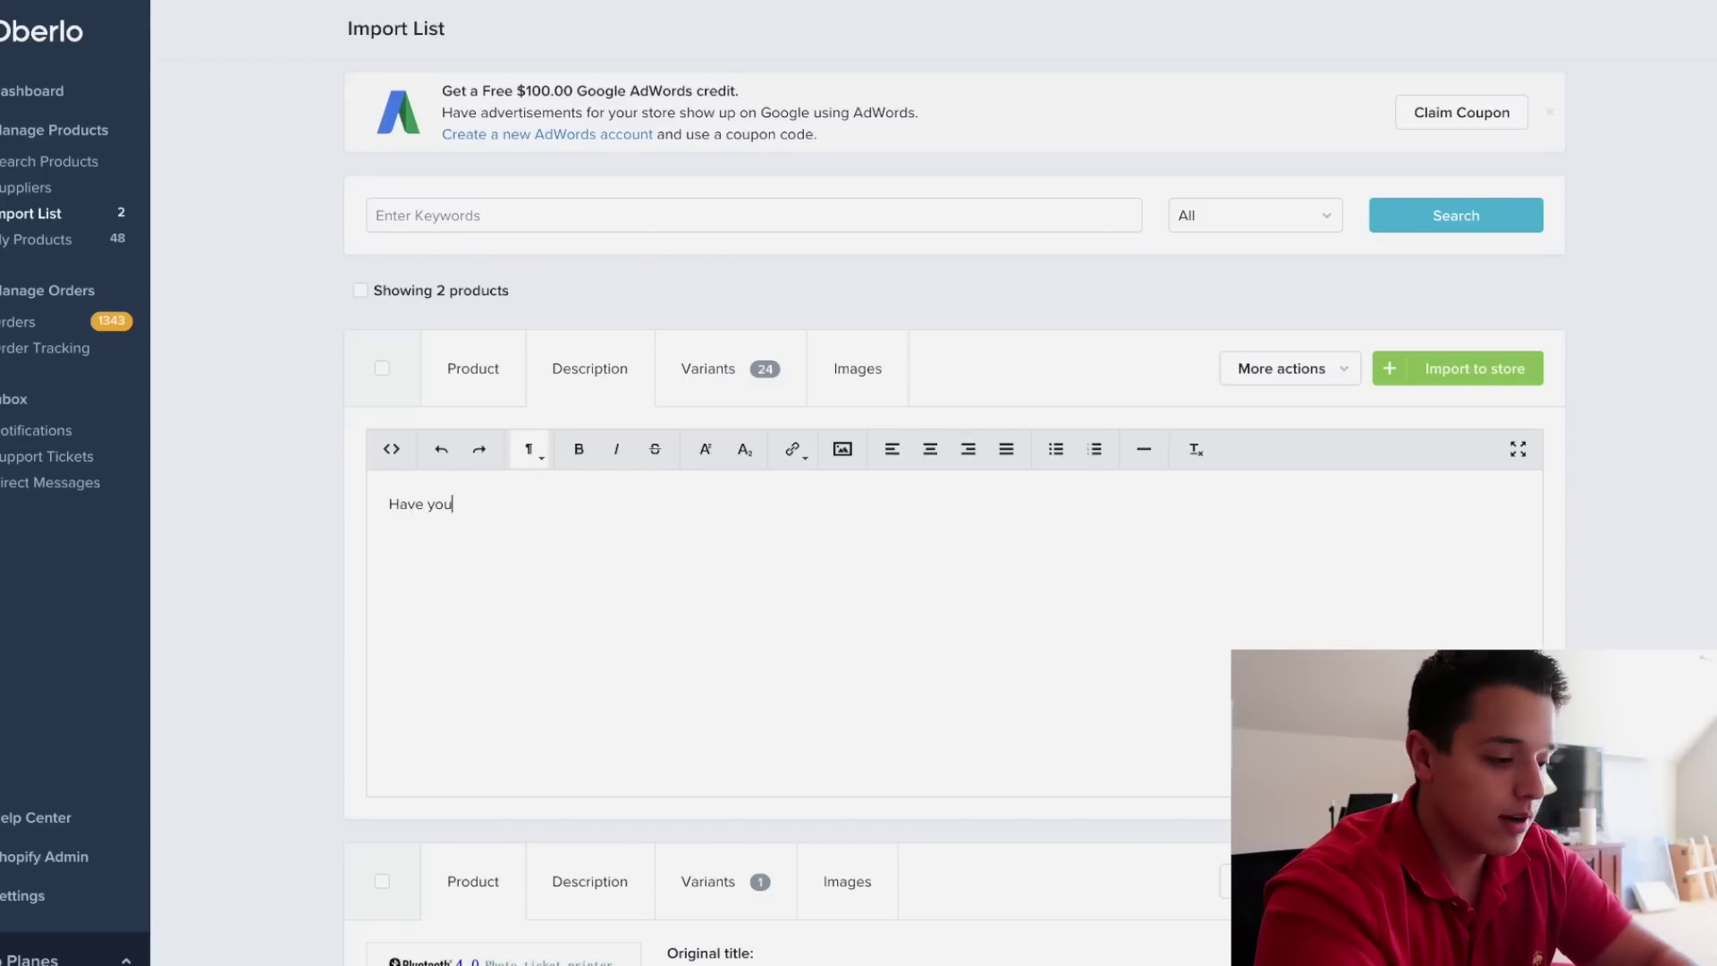
pyautogui.press('BackSpace')
pyautogui.press('BackSpace')
pyautogui.write('ev')
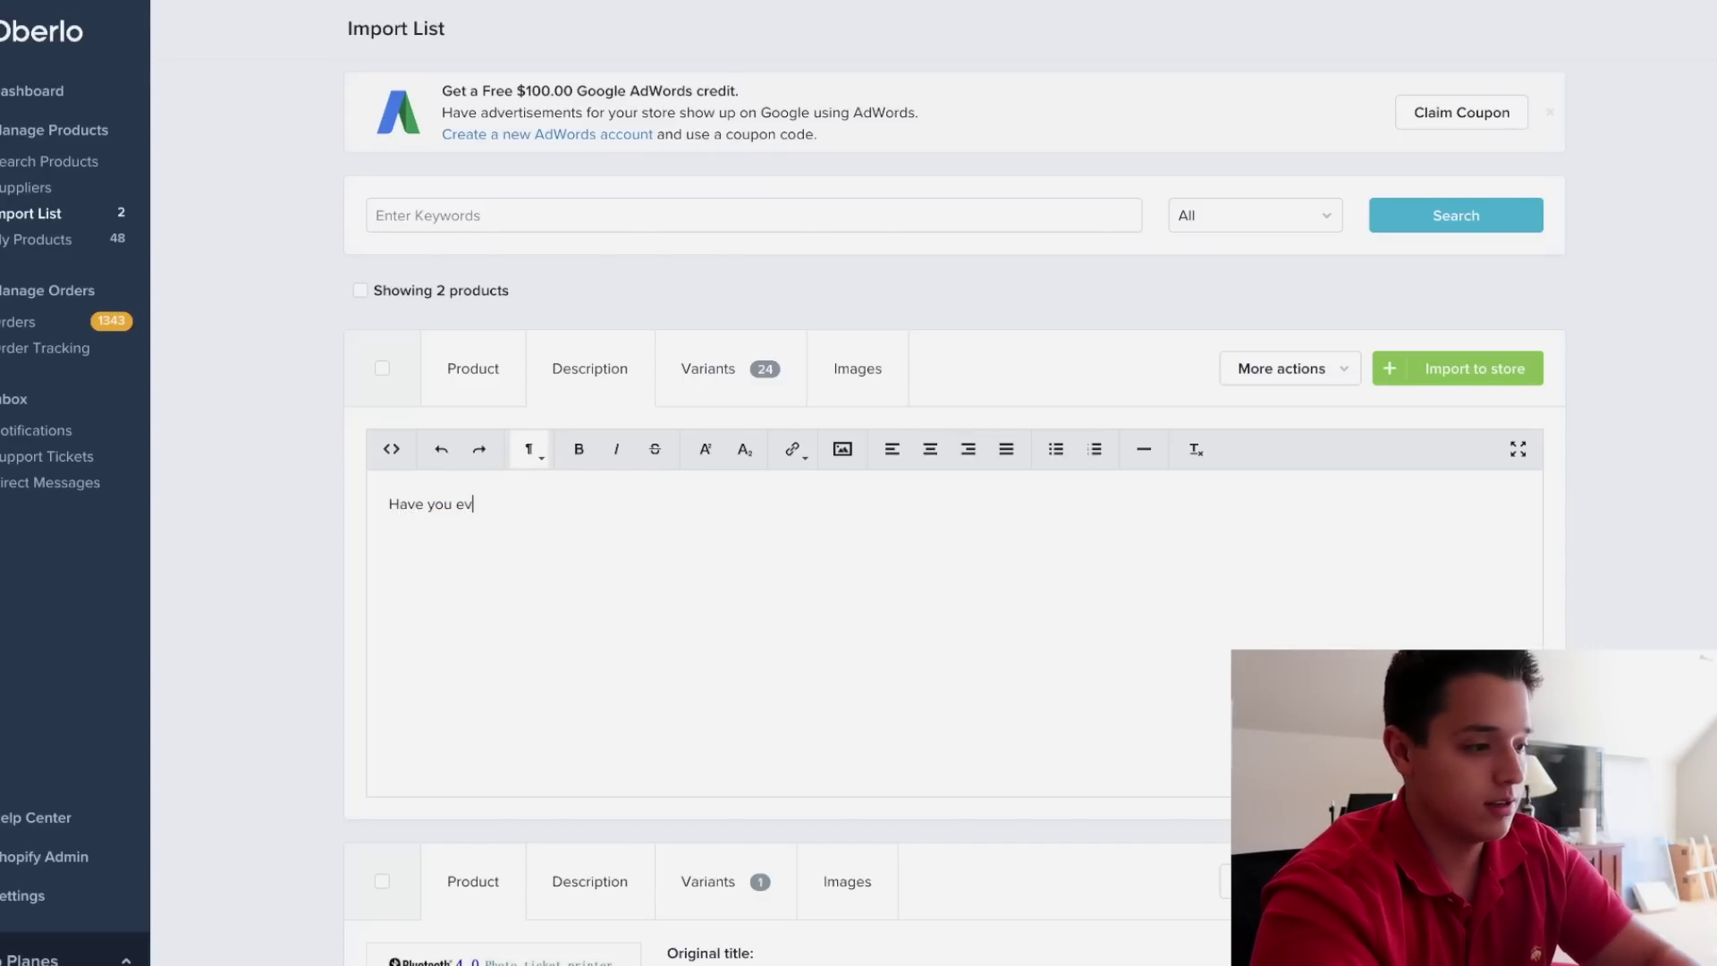
pyautogui.write('er wanted t')
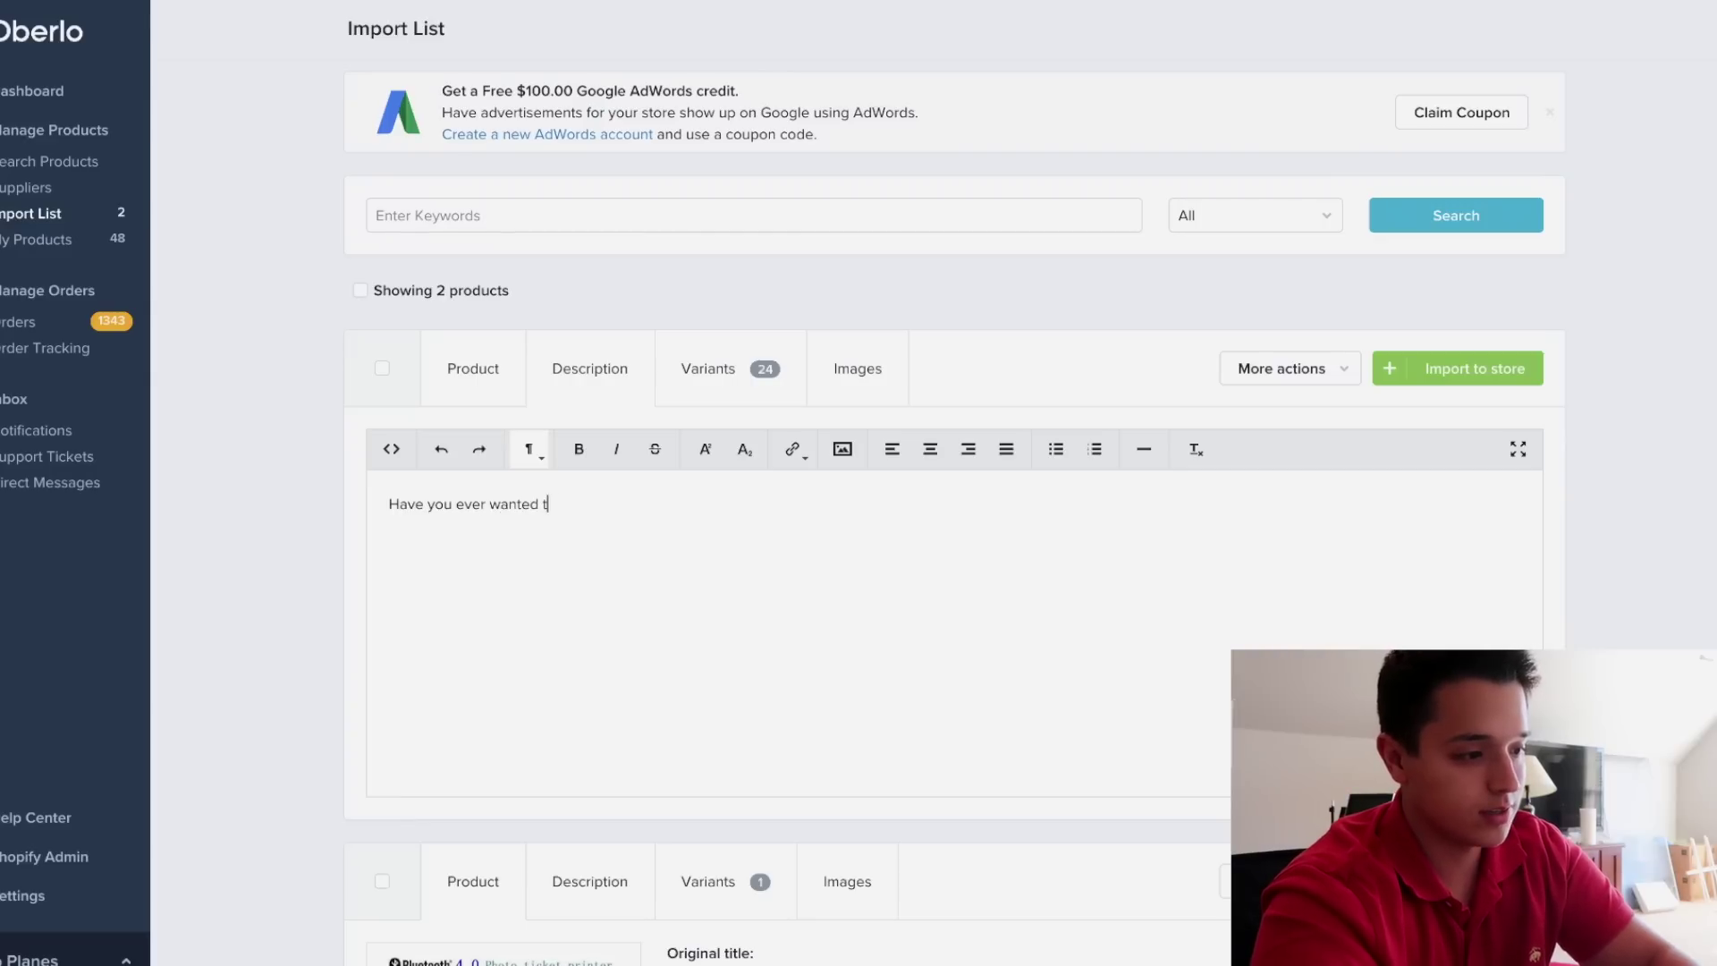
pyautogui.write('he perfect ring')
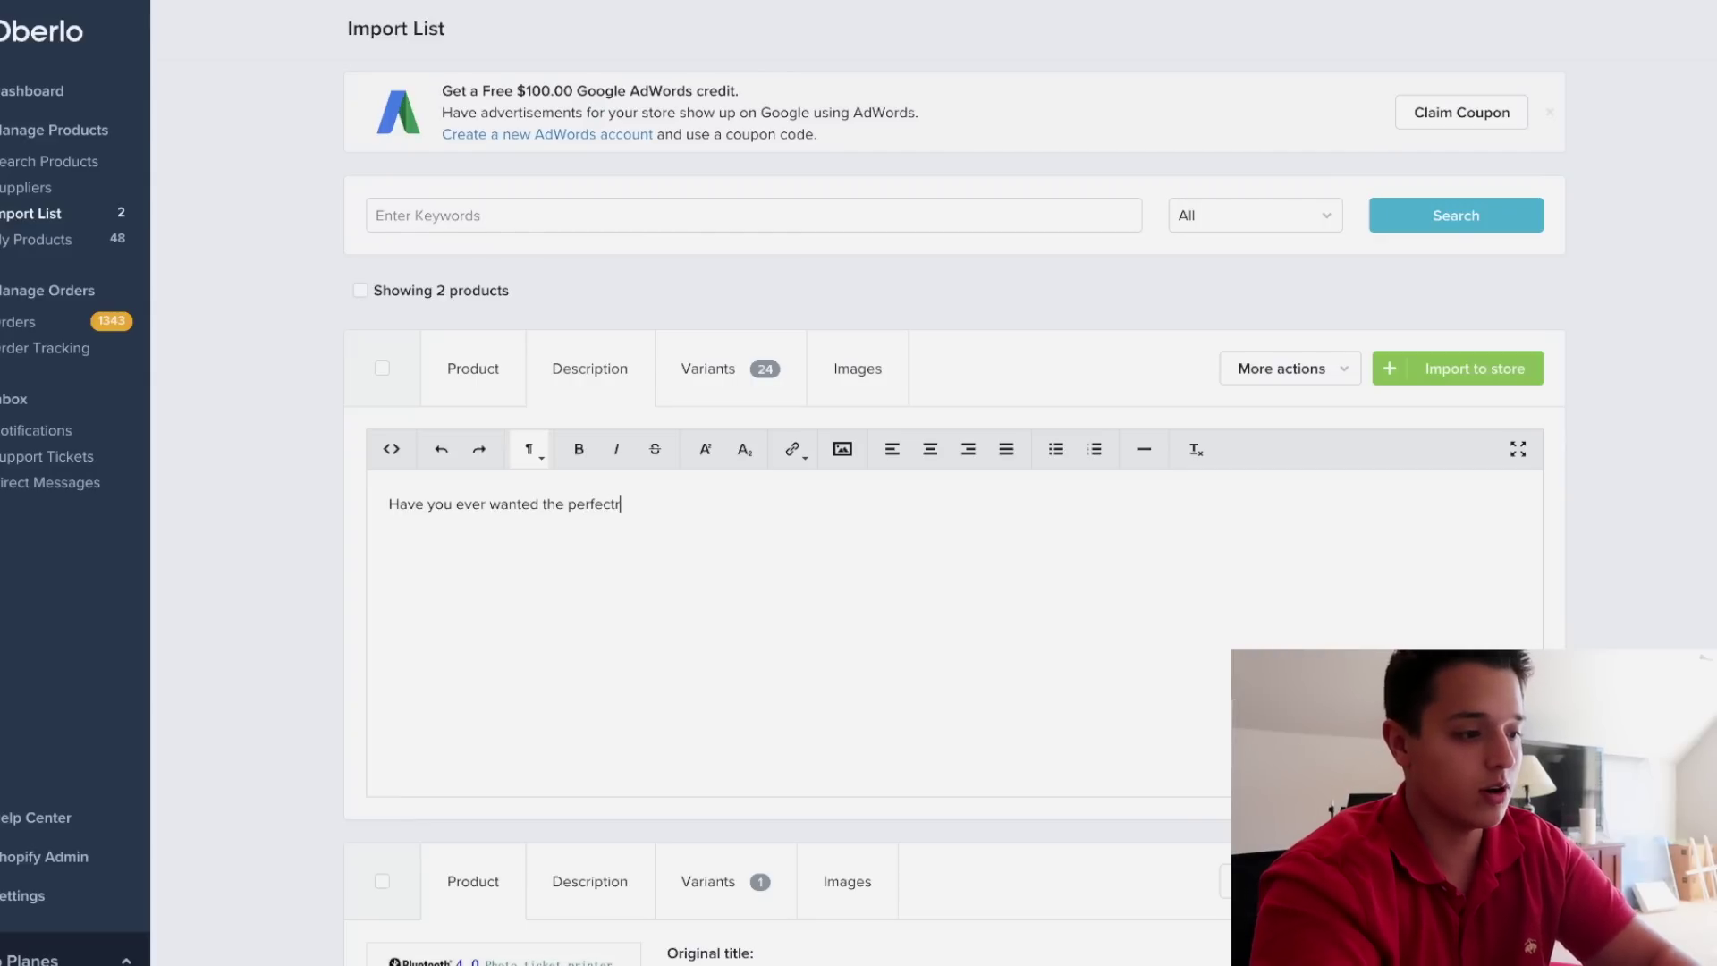
pyautogui.write('?')
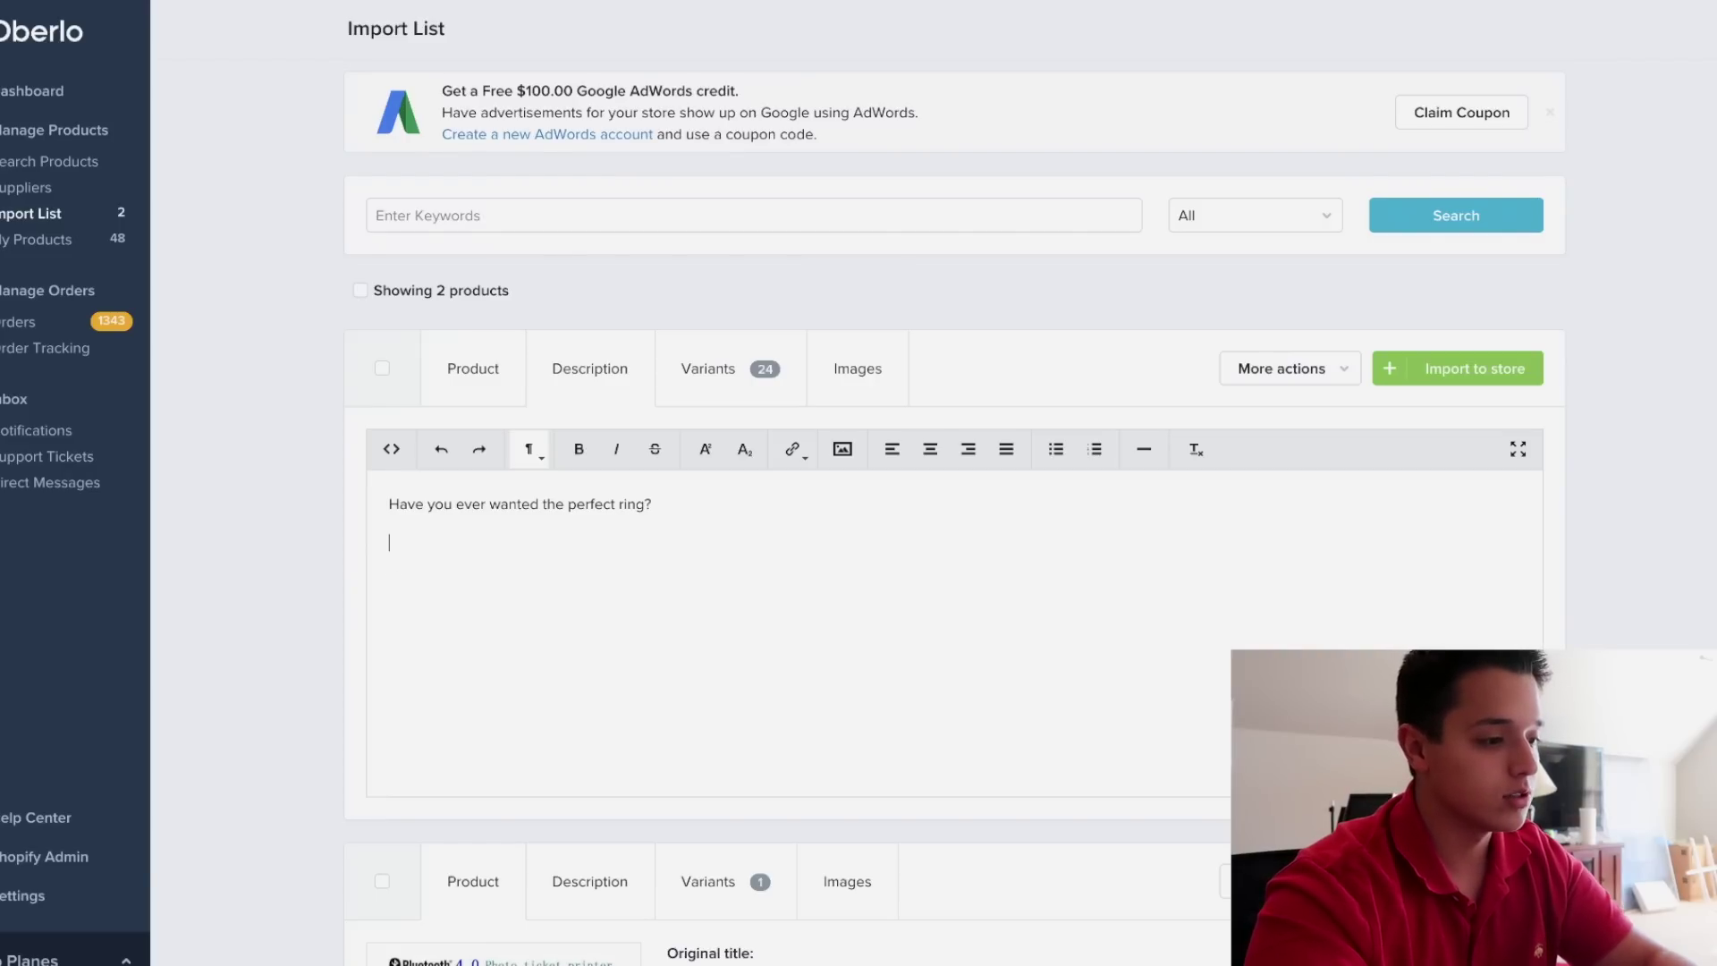
# Exclude all size 12 and size 13 variants of the titanium ring from the import
pyautogui.click(510, 384)
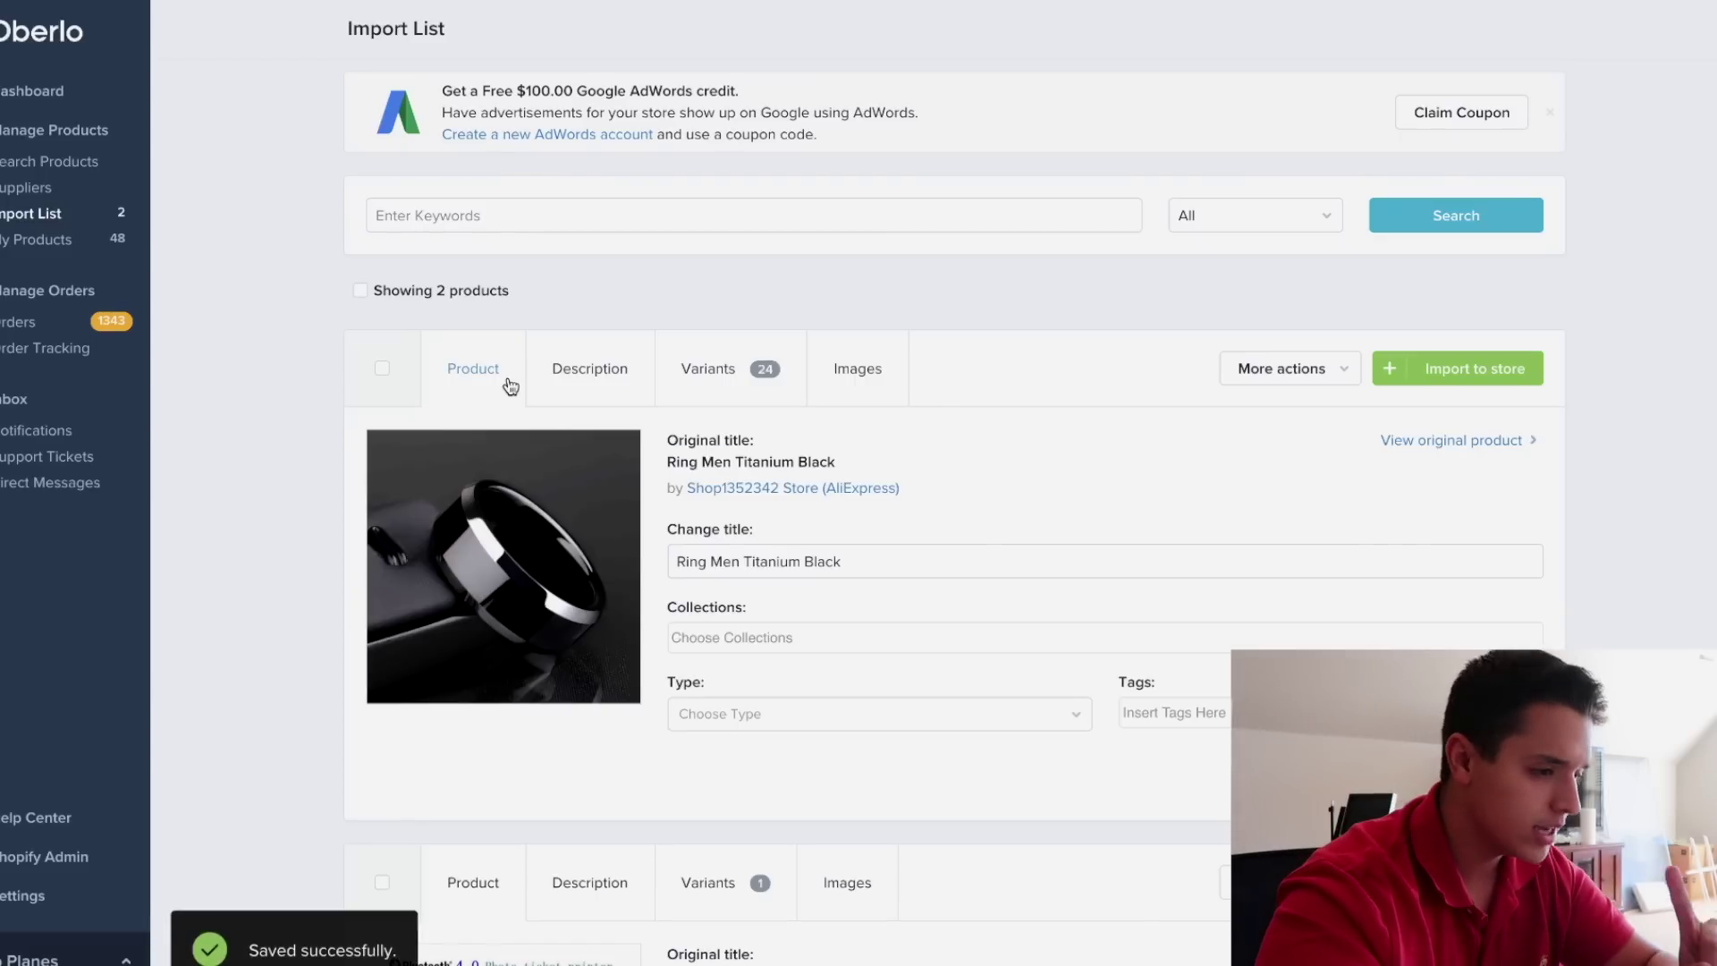
pyautogui.click(708, 366)
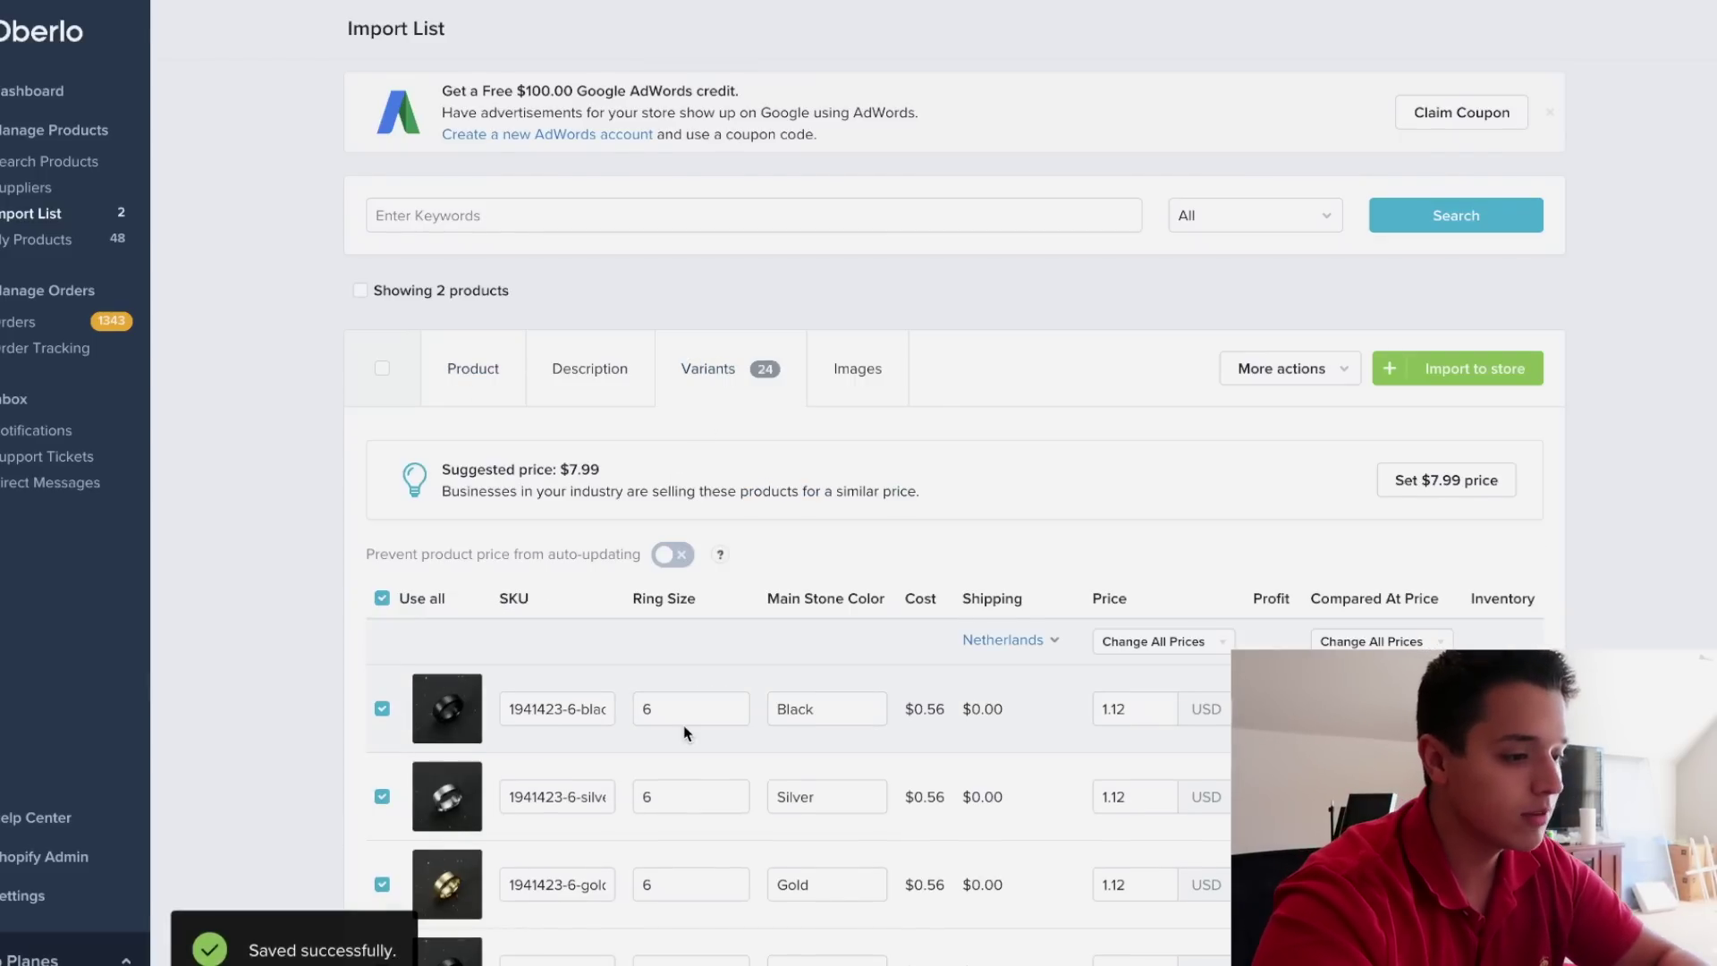
pyautogui.scroll(-1, 684, 729)
pyautogui.scroll(-15, 684, 733)
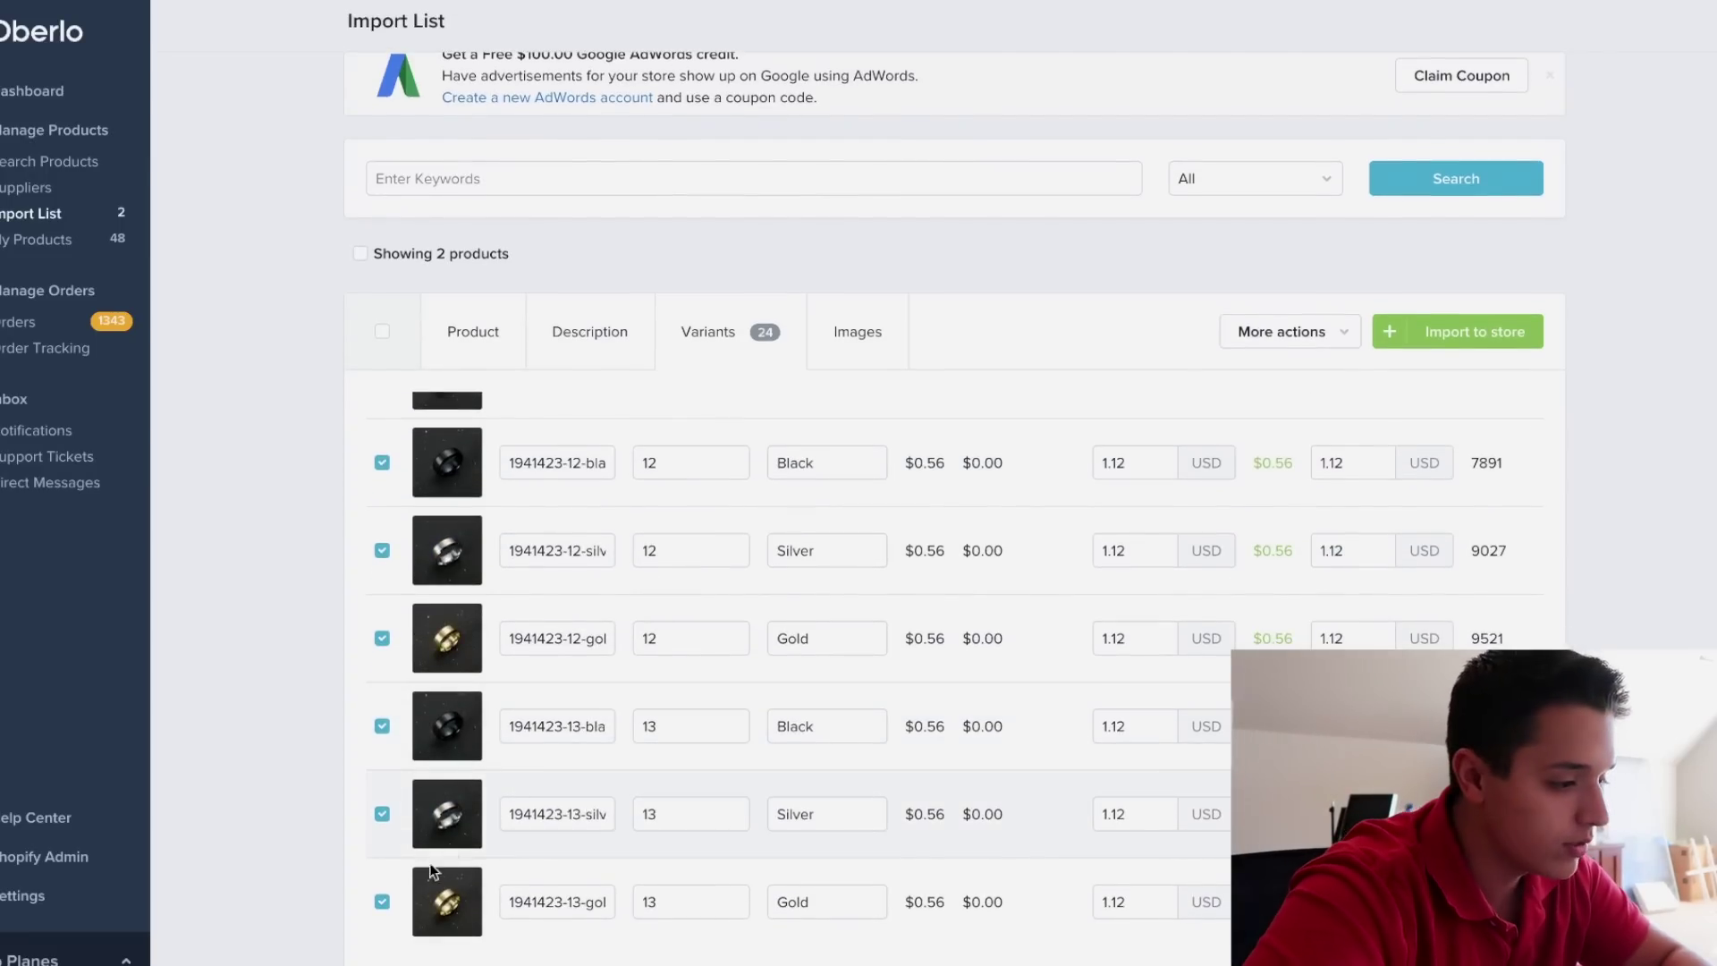
pyautogui.click(383, 903)
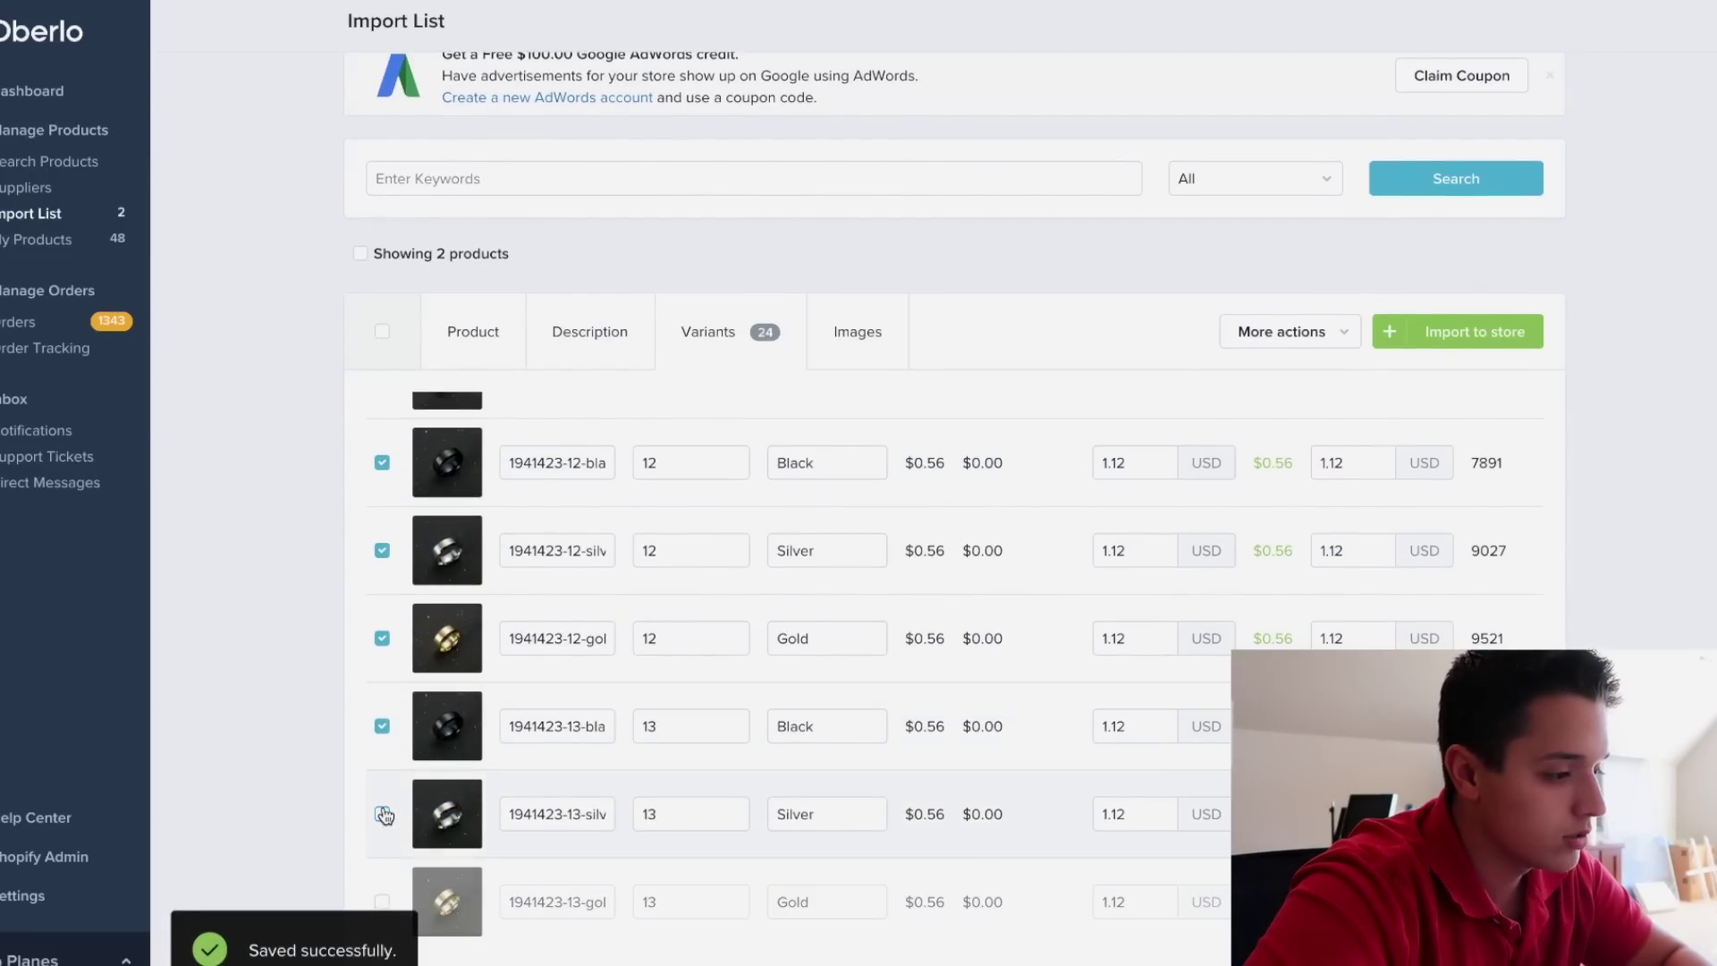
pyautogui.click(383, 813)
pyautogui.click(382, 726)
pyautogui.click(382, 637)
pyautogui.click(382, 550)
pyautogui.click(382, 463)
# Exclude the Gold, Silver and Black variants in ring size 11 from the import
pyautogui.scroll(3, 381, 527)
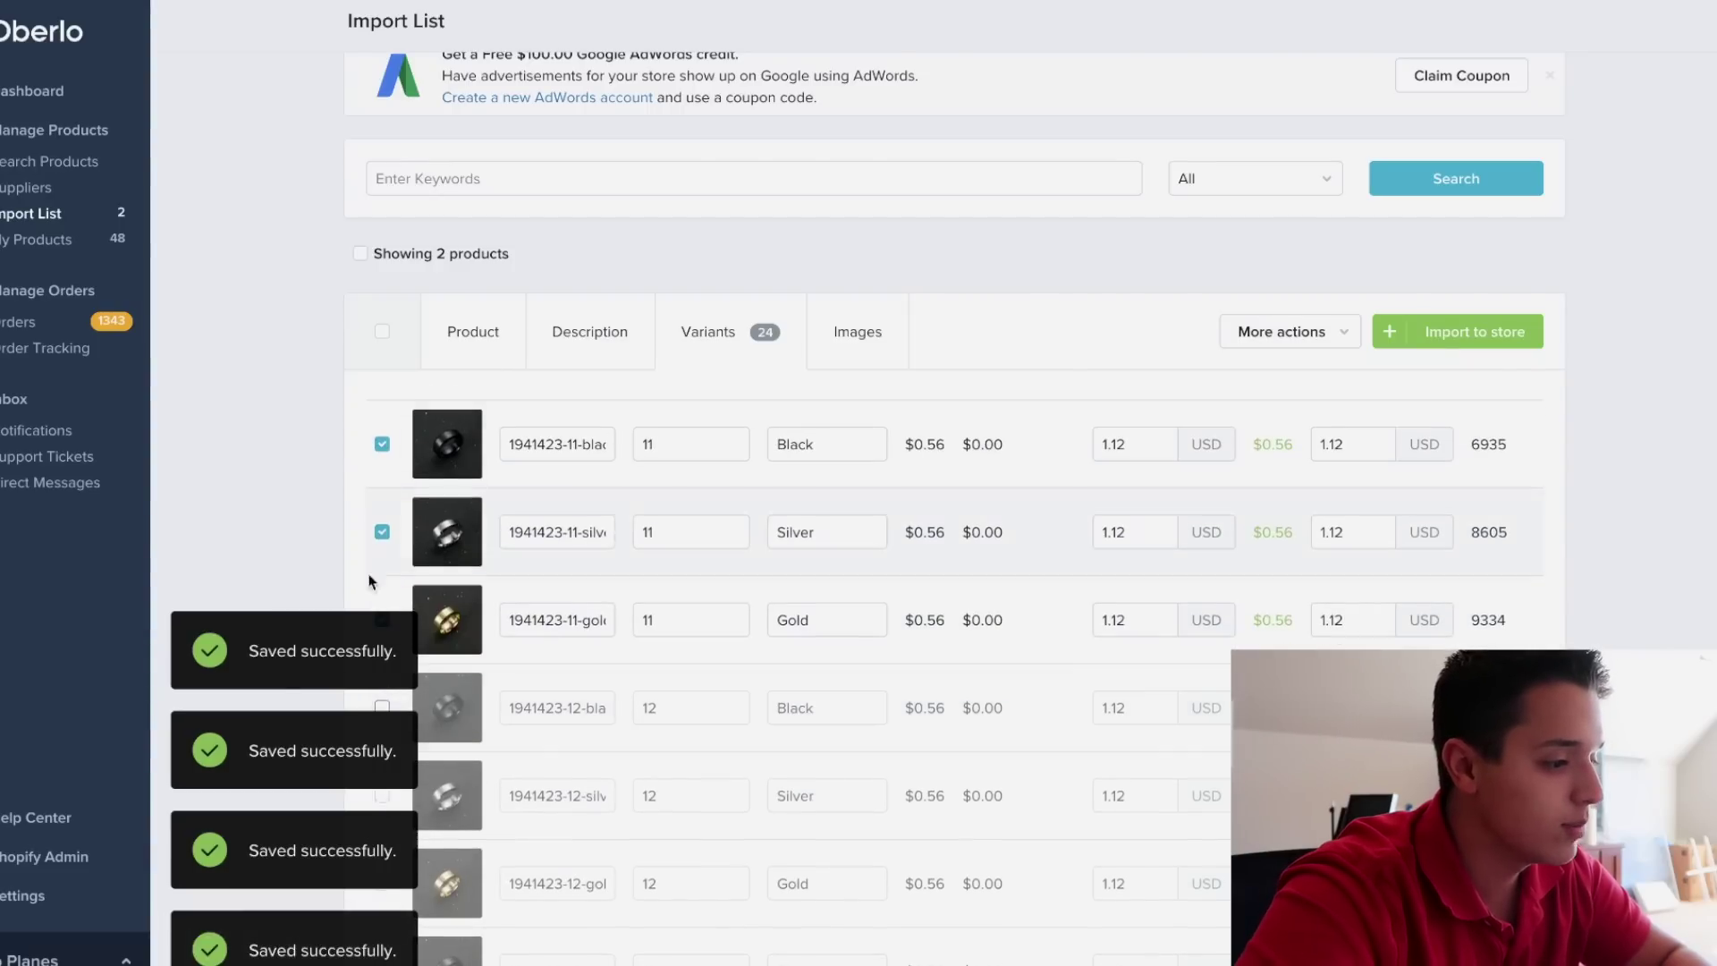
pyautogui.click(382, 620)
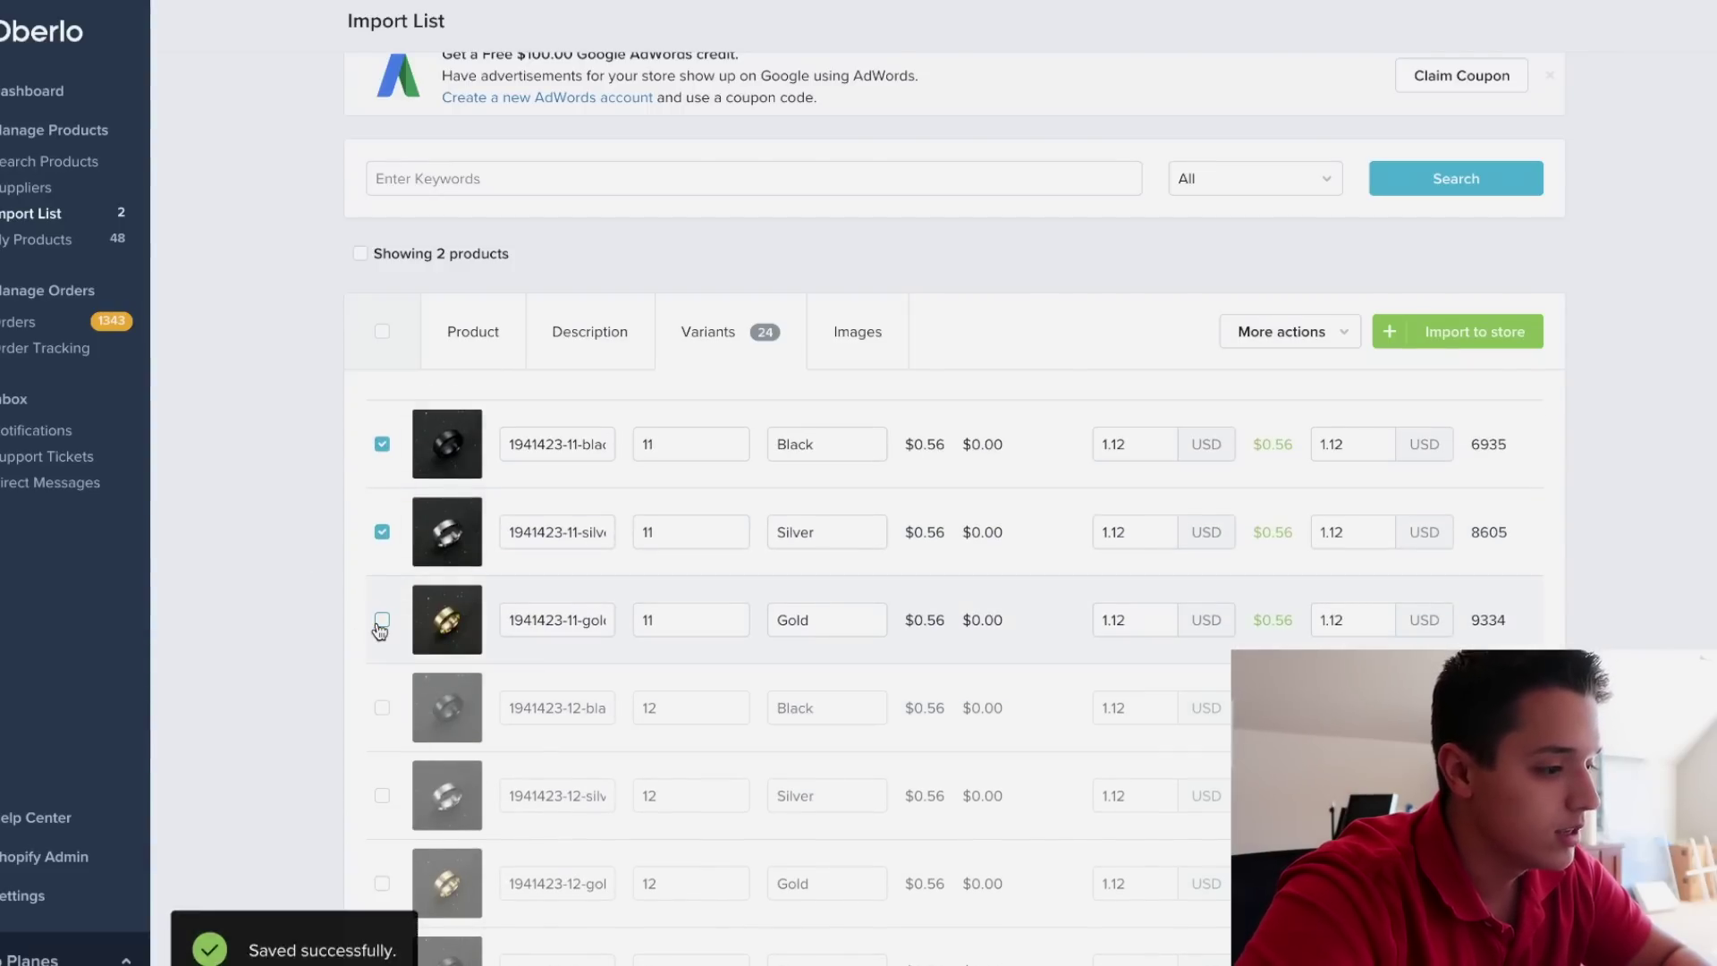
pyautogui.click(382, 532)
pyautogui.click(382, 443)
# Set the country for calculating the ring's shipping price to United States
pyautogui.scroll(10, 380, 447)
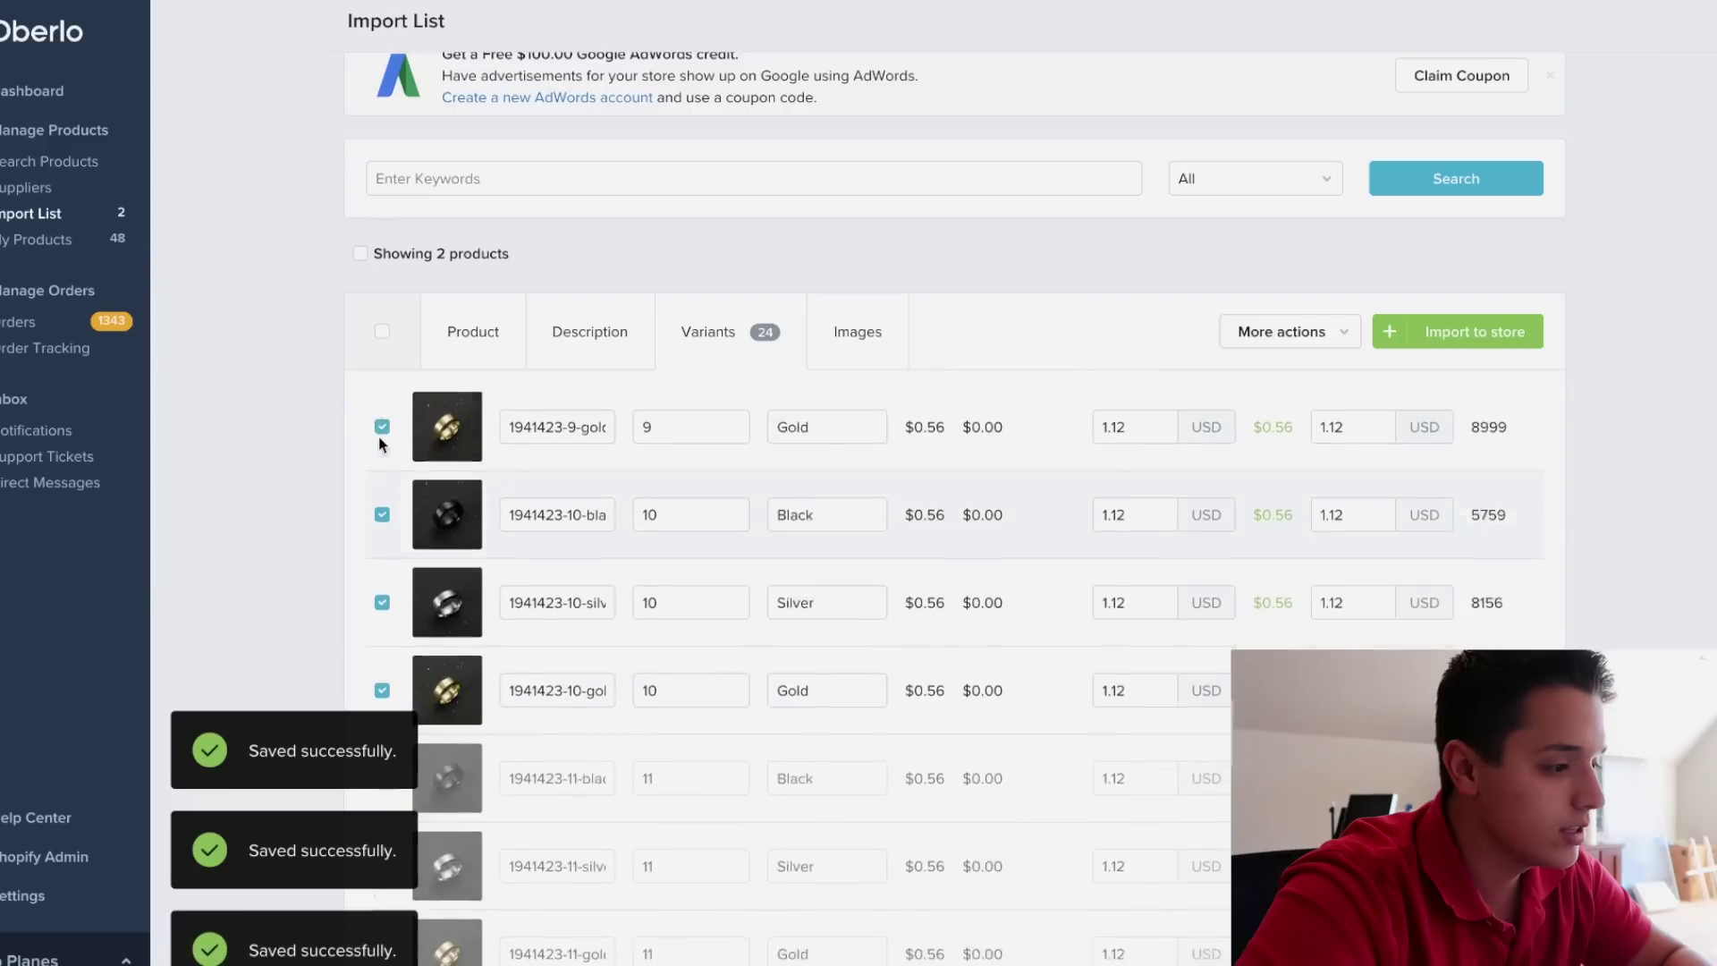
pyautogui.scroll(2, 379, 572)
pyautogui.scroll(-4, 378, 685)
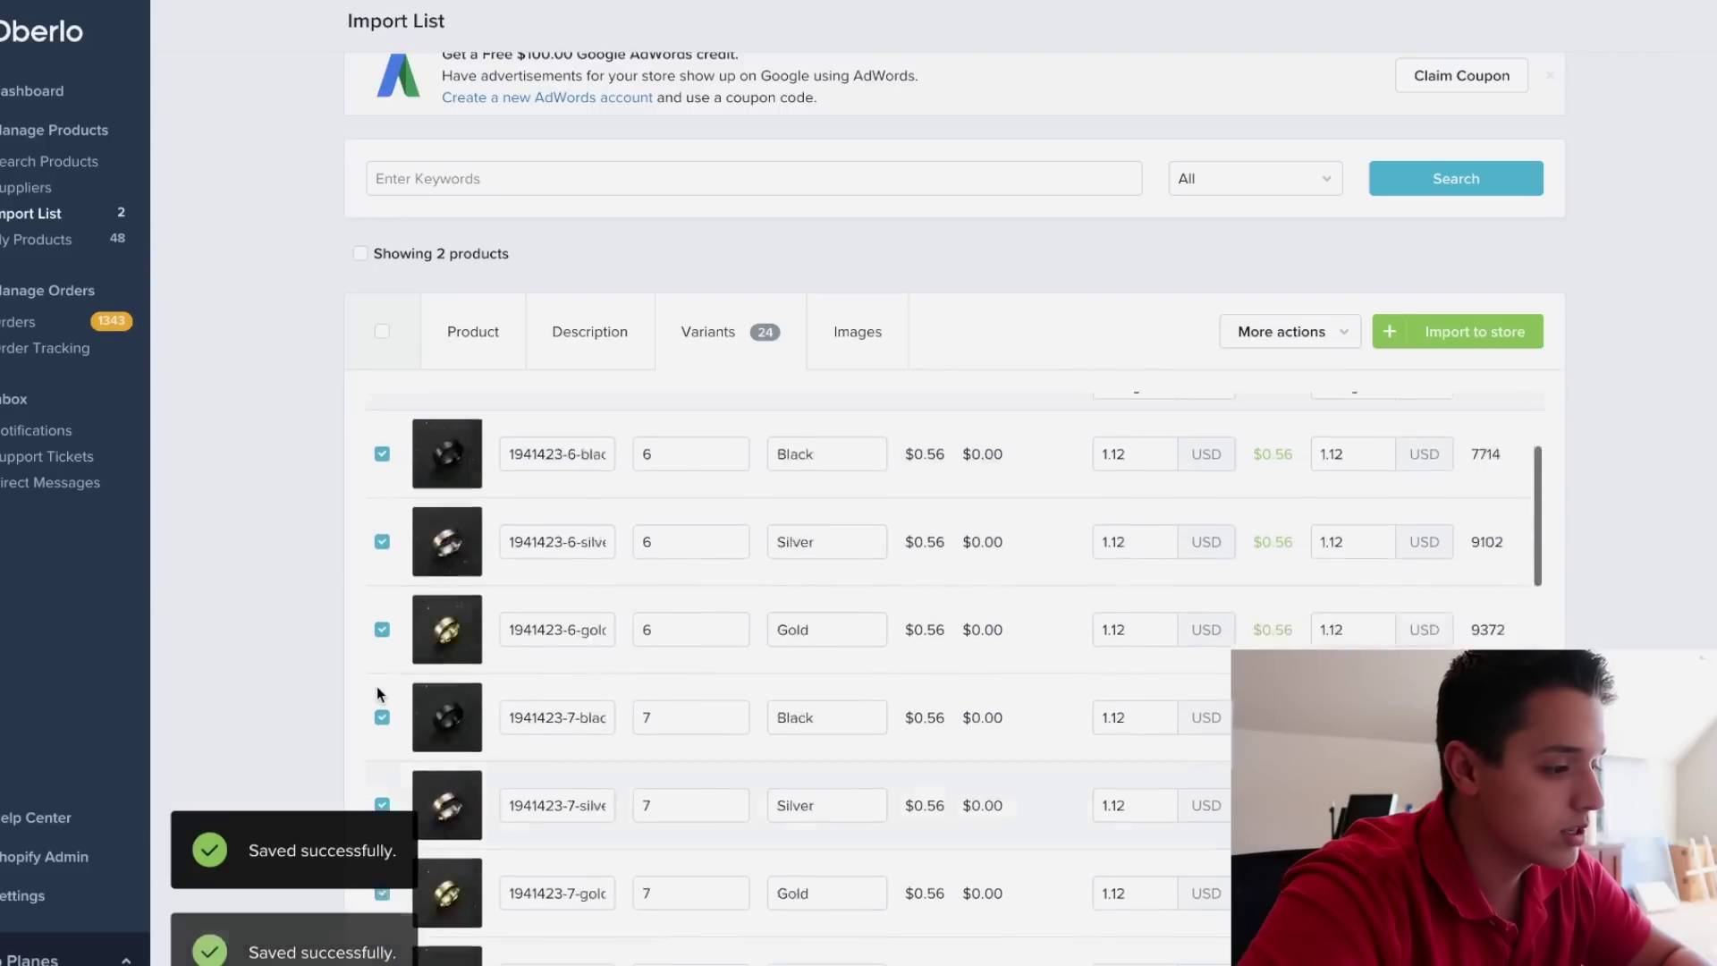
pyautogui.scroll(4, 447, 689)
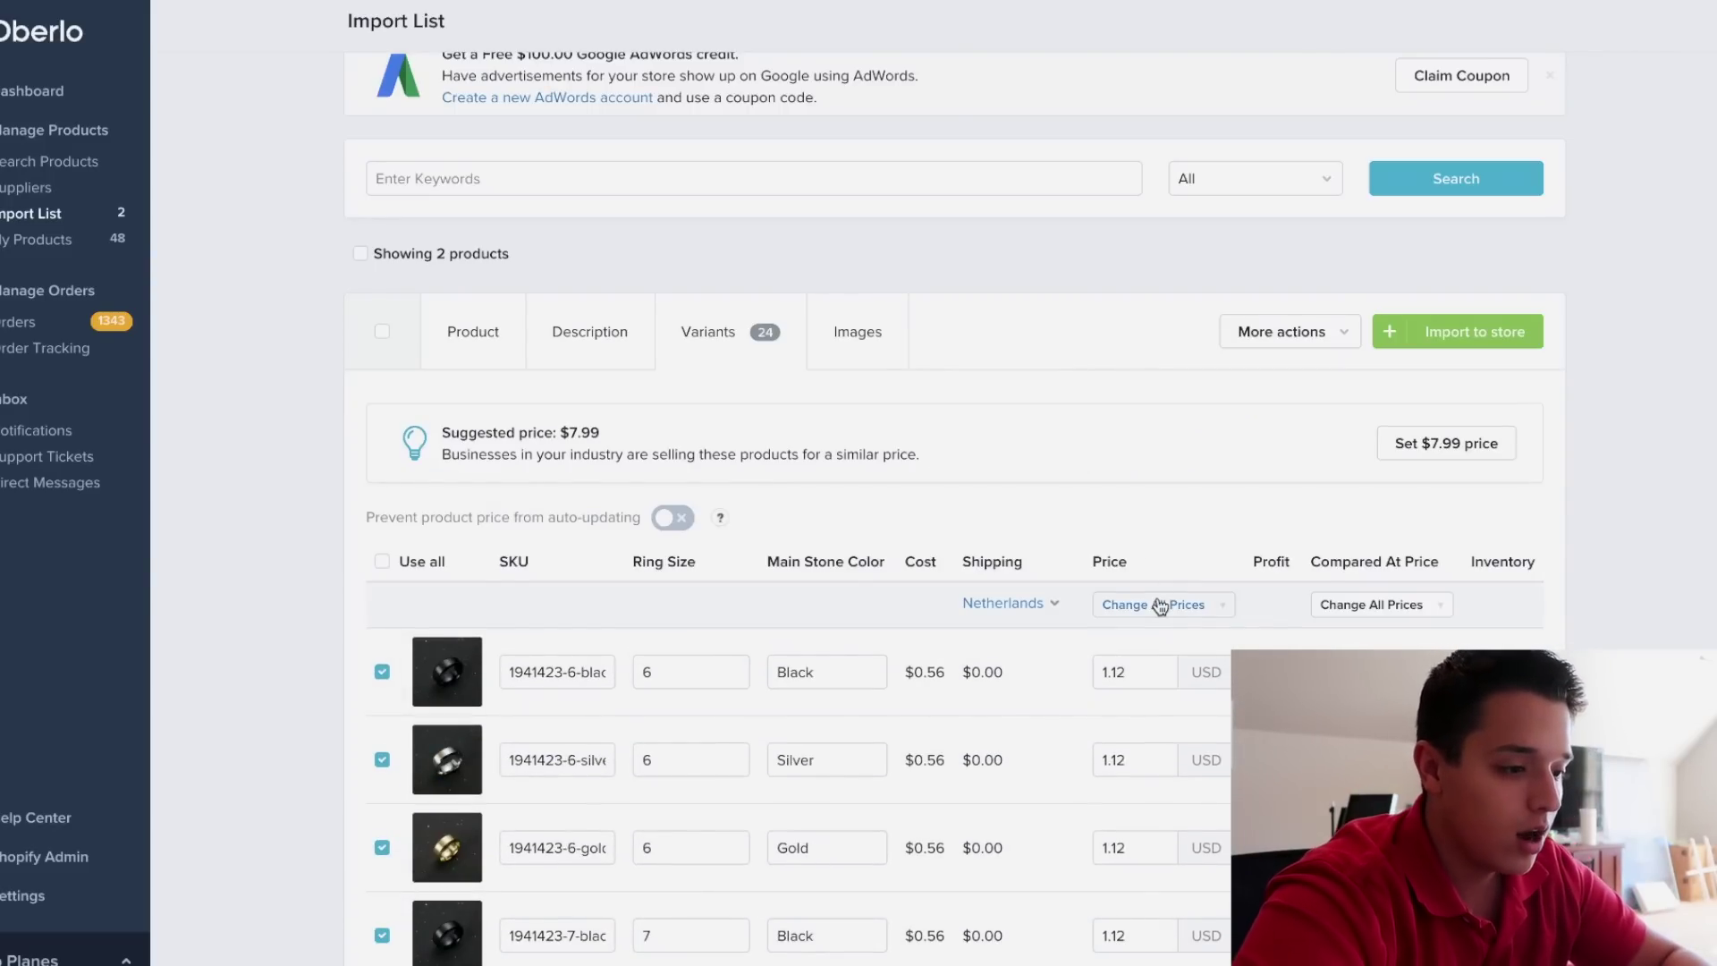
pyautogui.click(1053, 604)
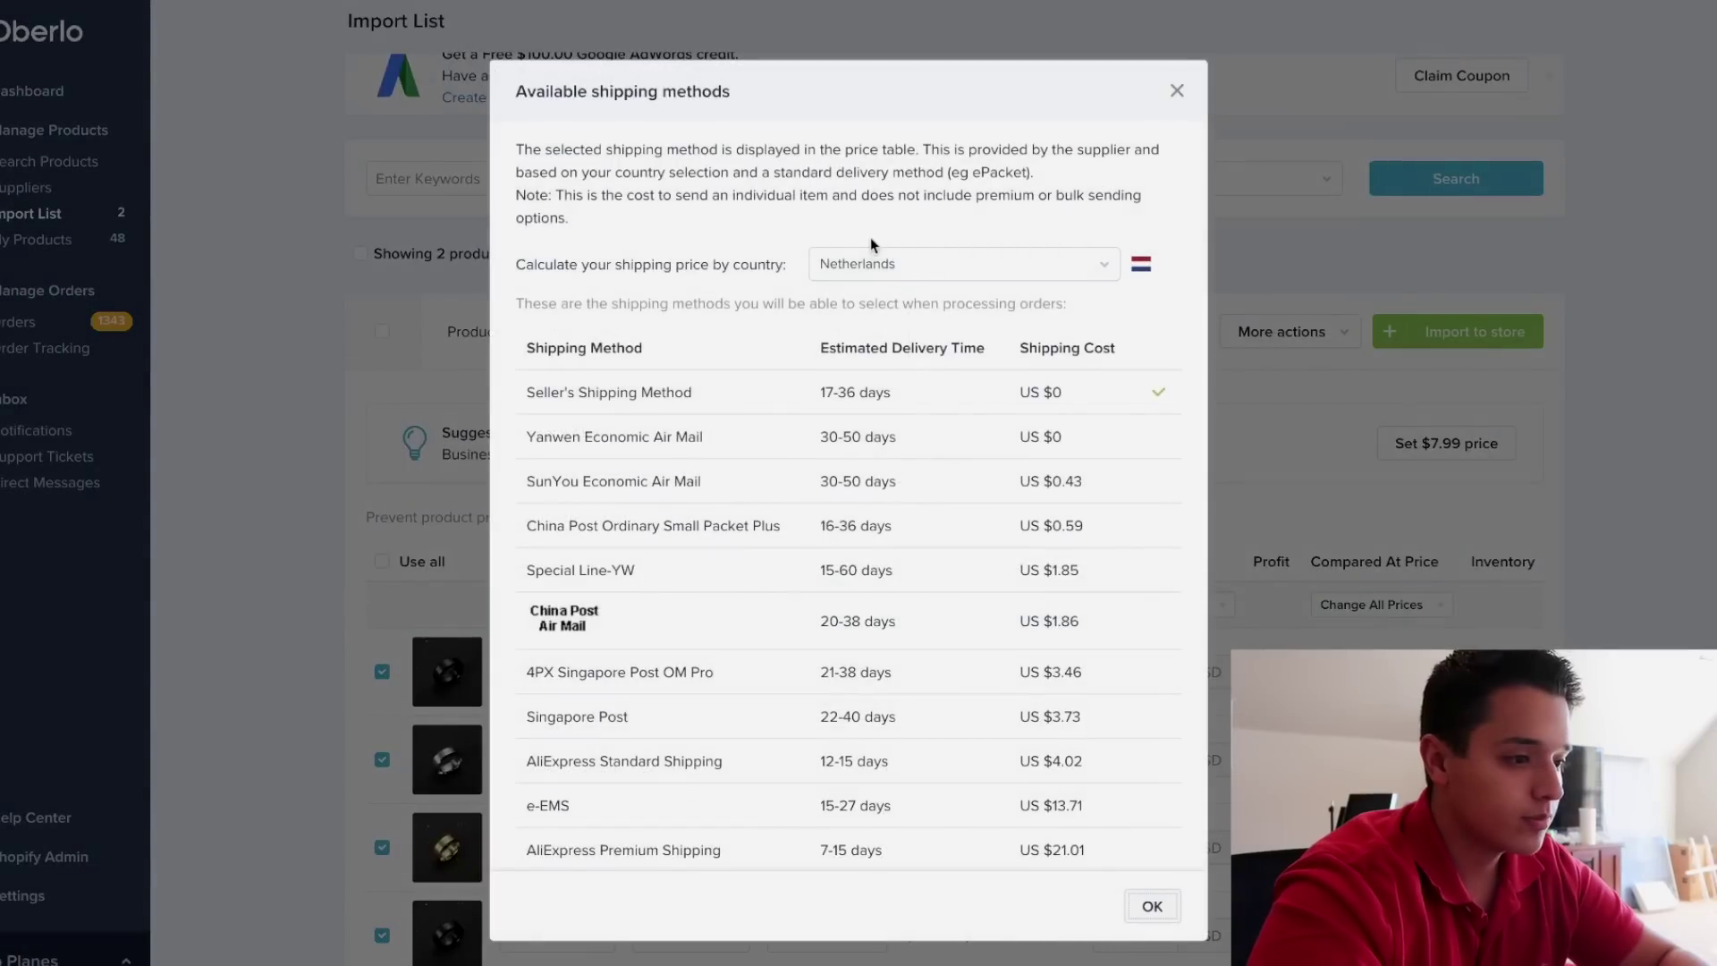
pyautogui.click(874, 261)
pyautogui.write('unite')
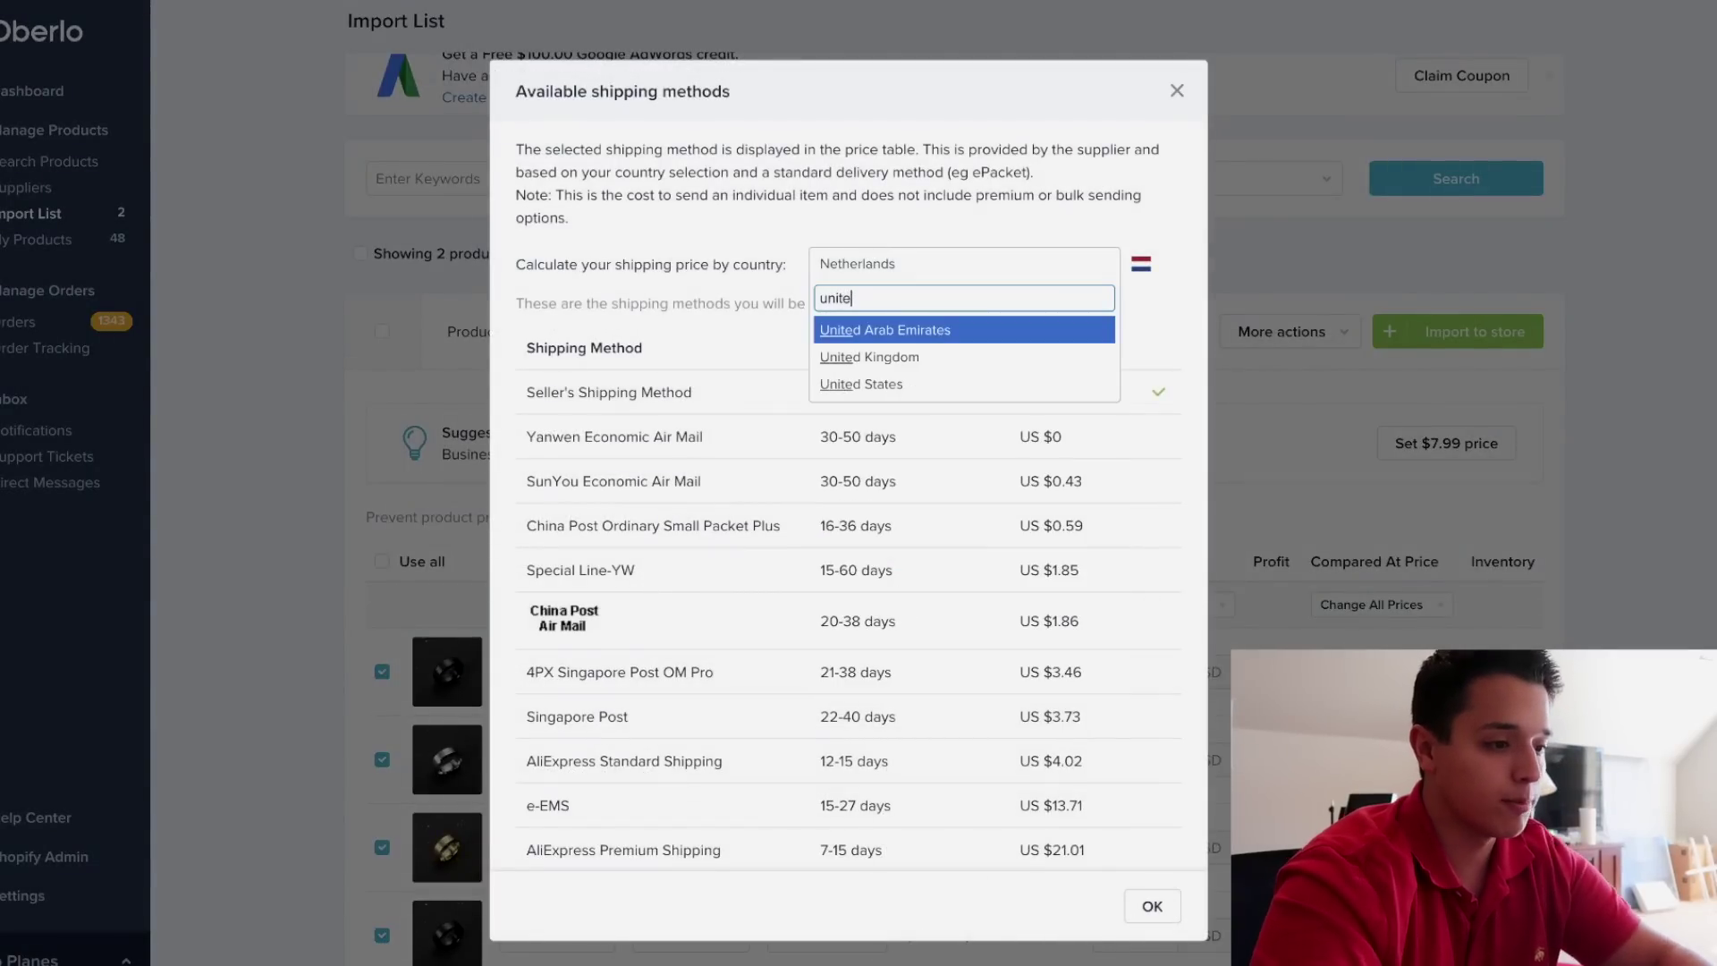
pyautogui.click(899, 383)
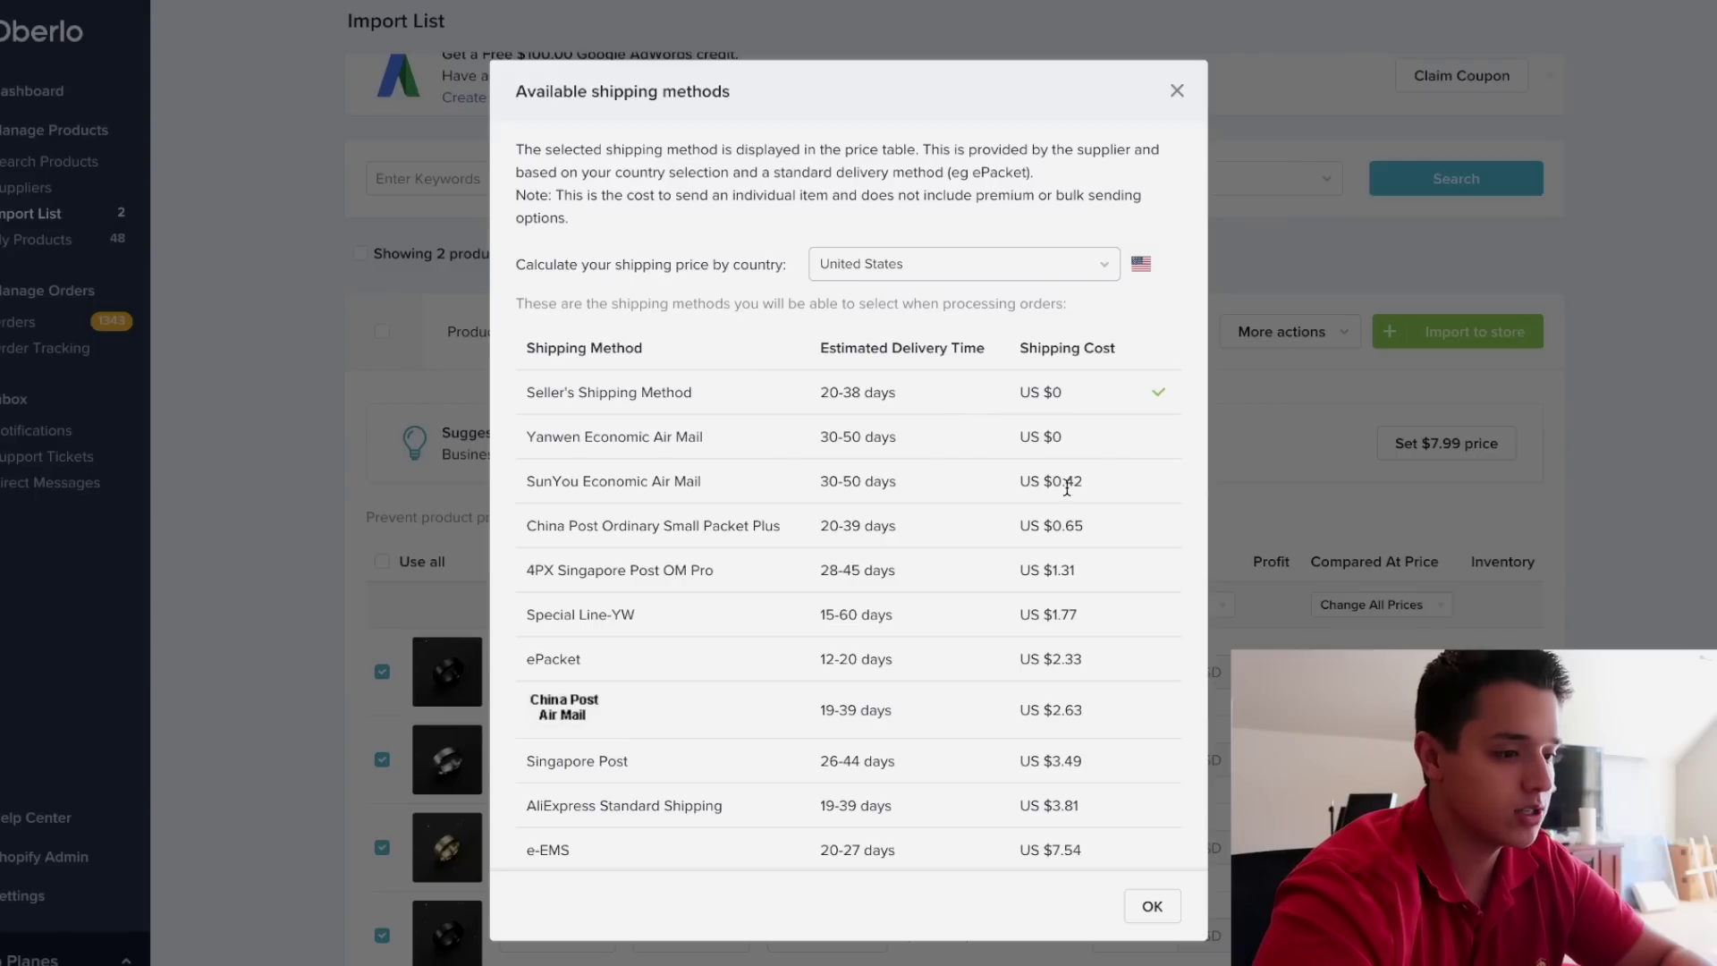
pyautogui.click(1154, 906)
# Set the price of all ring variants to 19.99 USD
pyautogui.click(1147, 605)
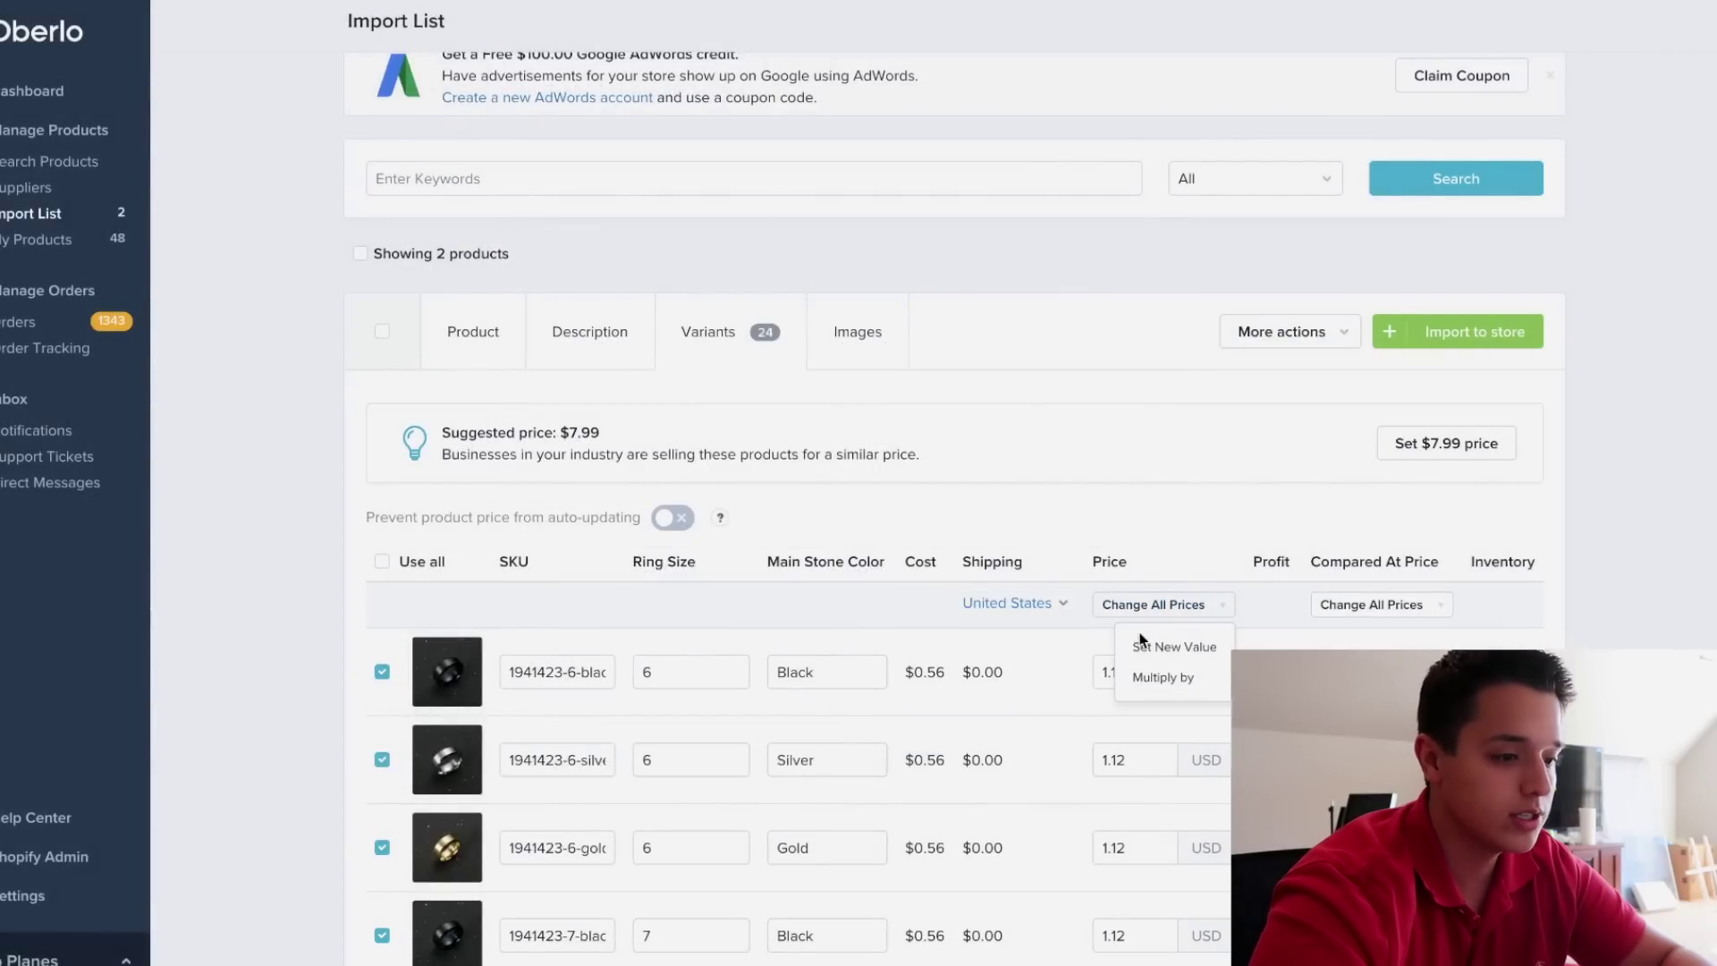
pyautogui.click(1142, 646)
pyautogui.write('19.99')
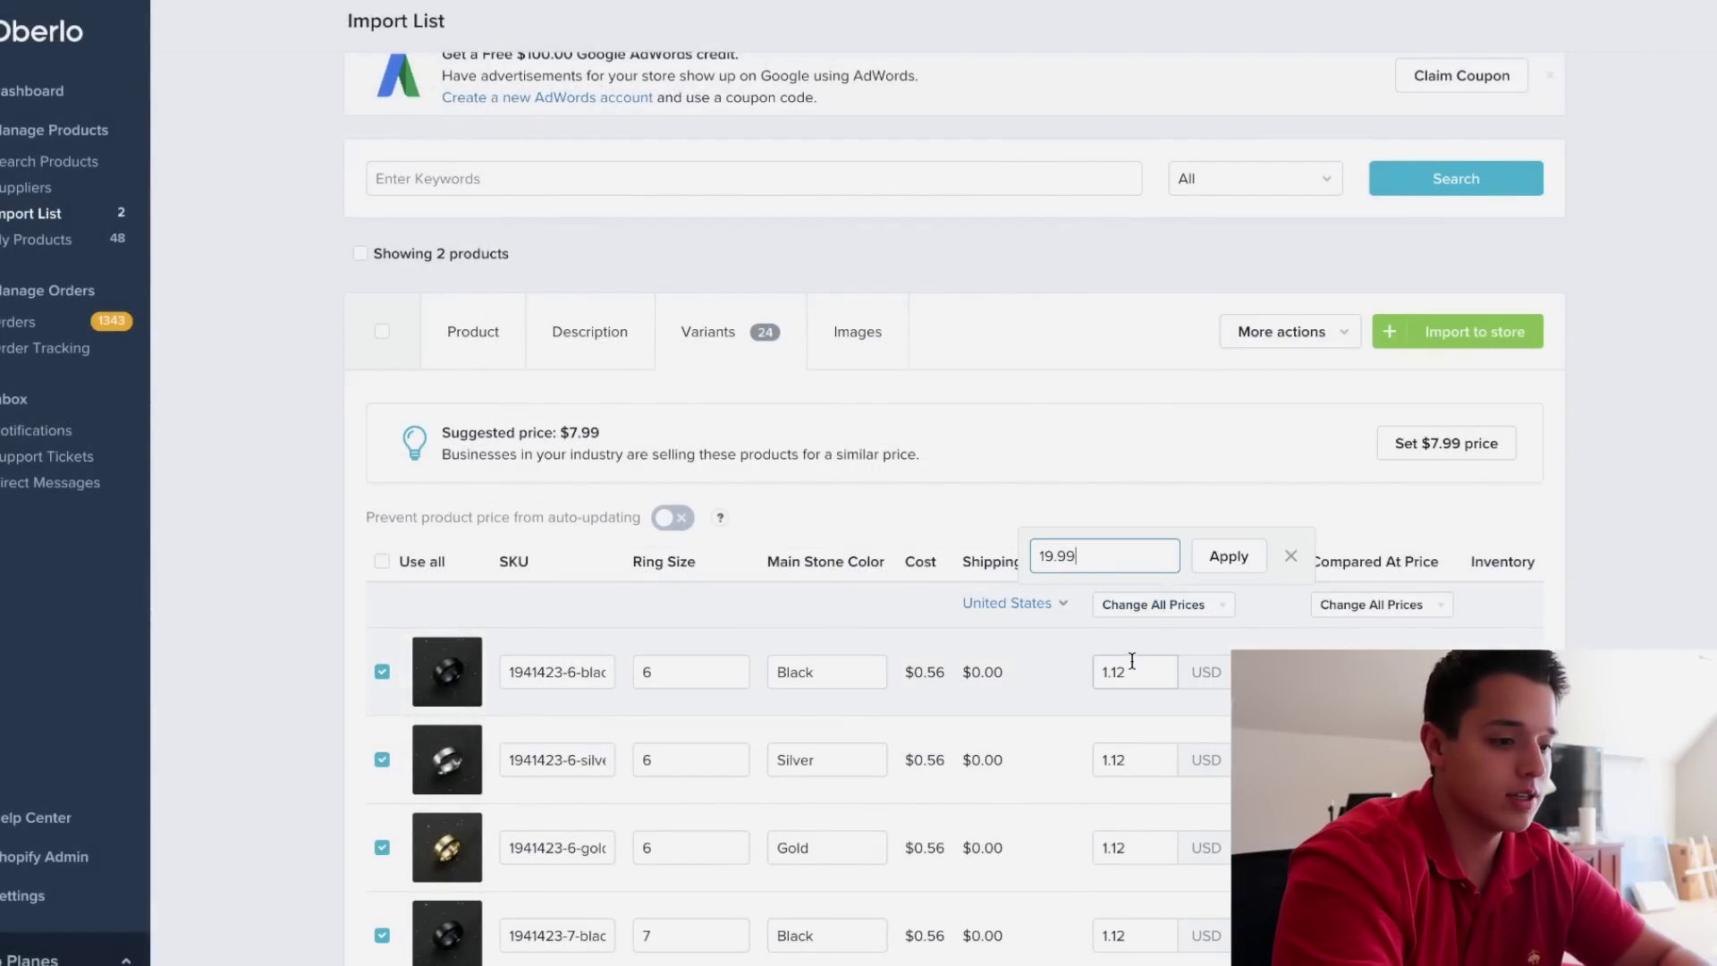
pyautogui.click(1228, 564)
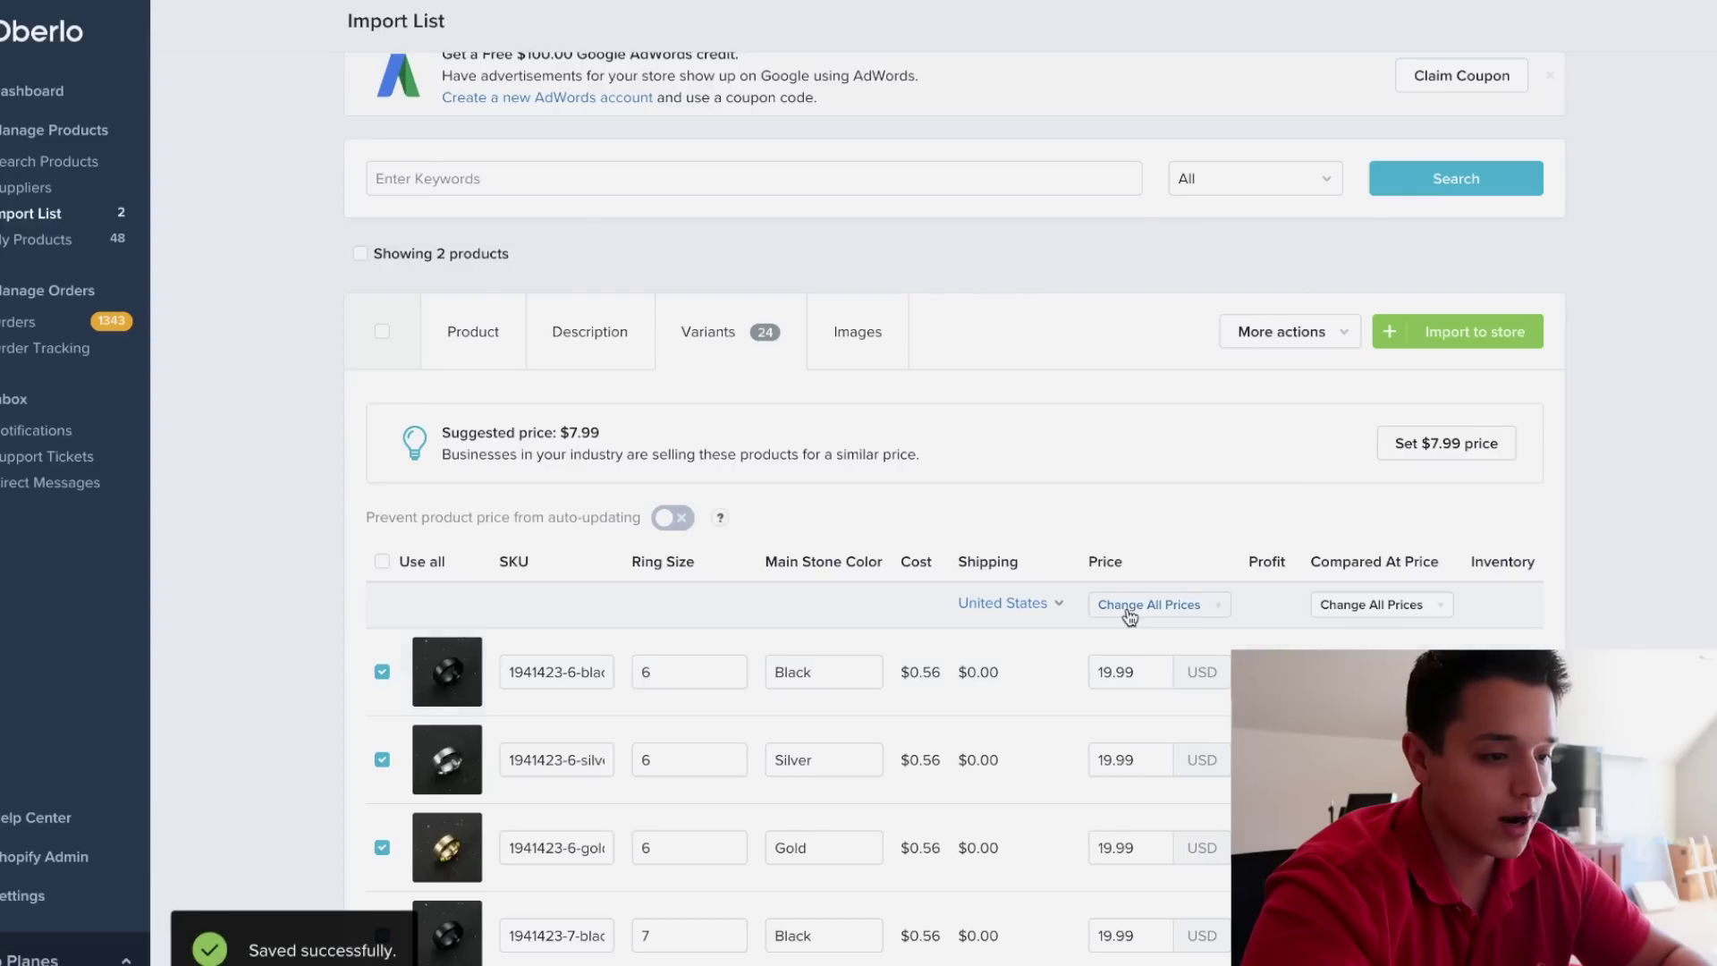
# Set the compared-at price of all ring variants to 99.99 USD
pyautogui.click(1371, 604)
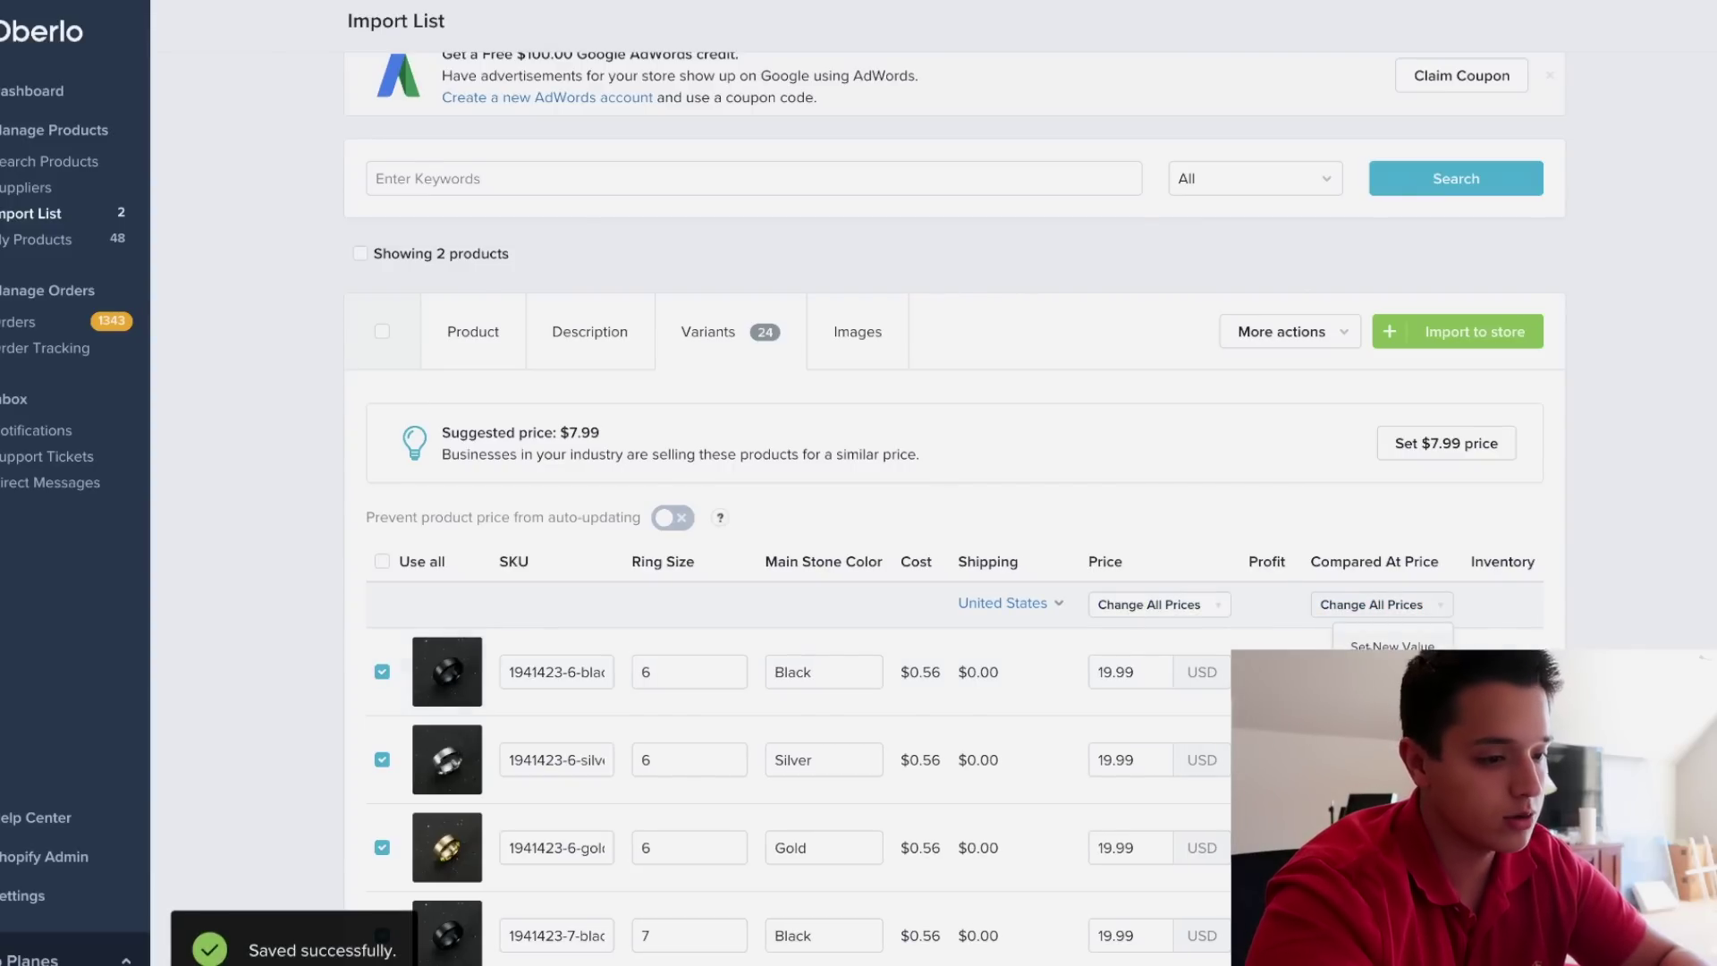
pyautogui.click(1392, 646)
pyautogui.write('99.99')
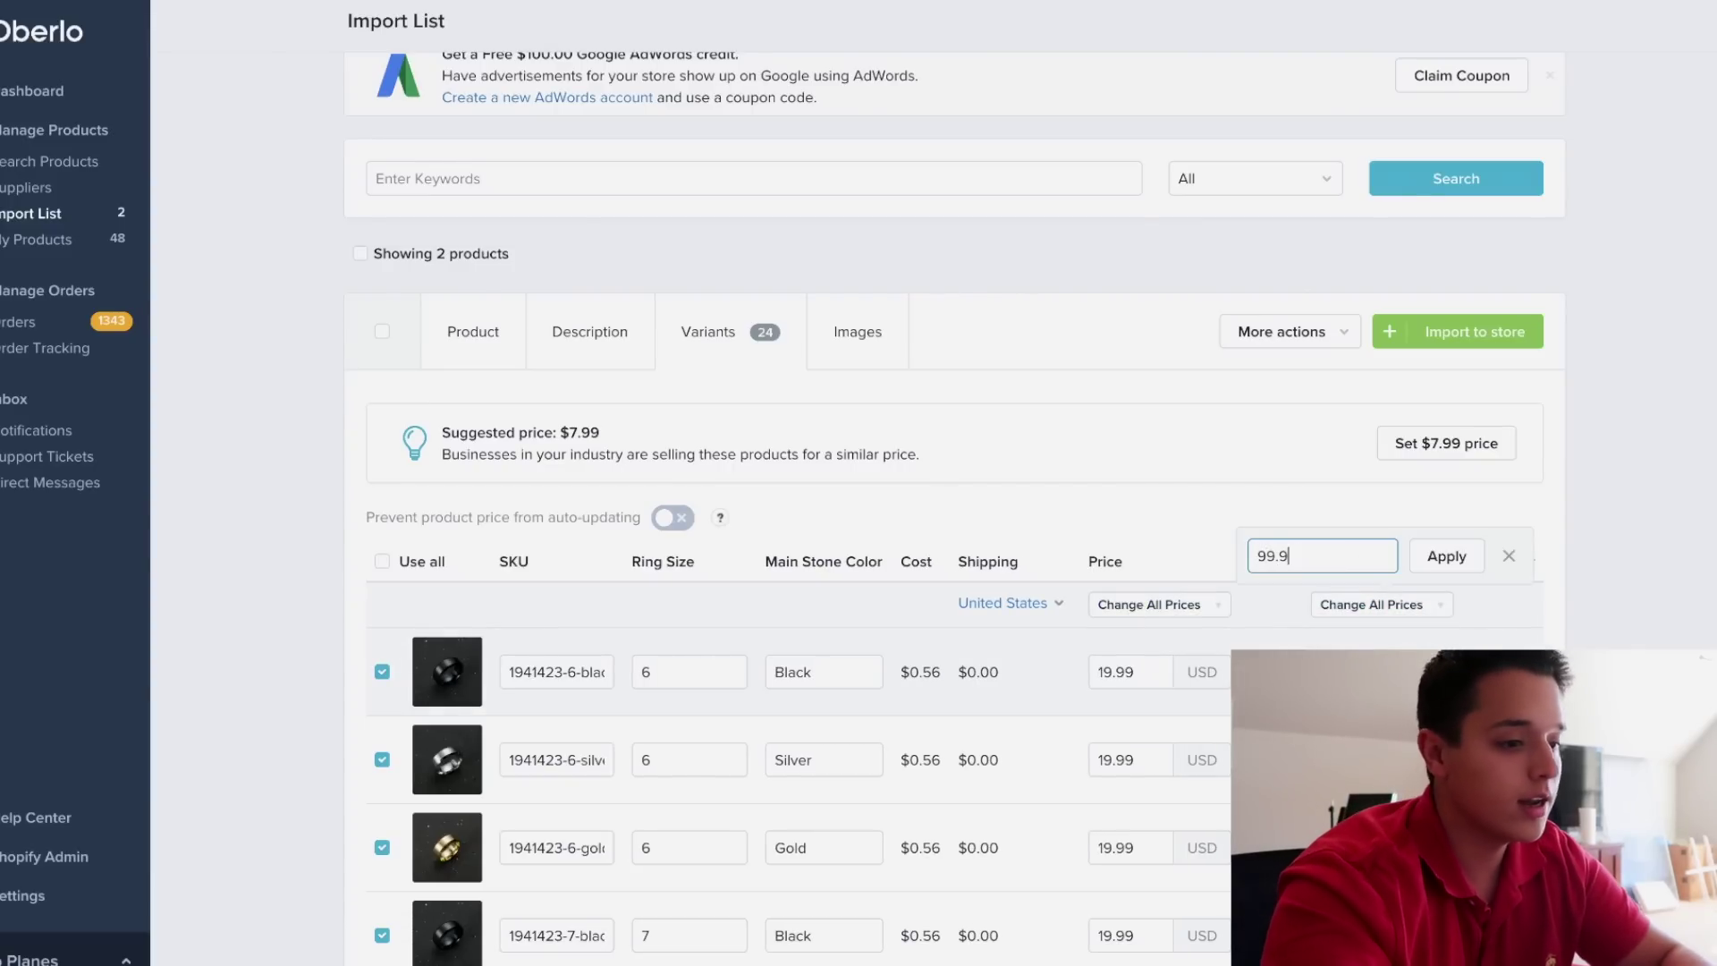
pyautogui.click(1456, 556)
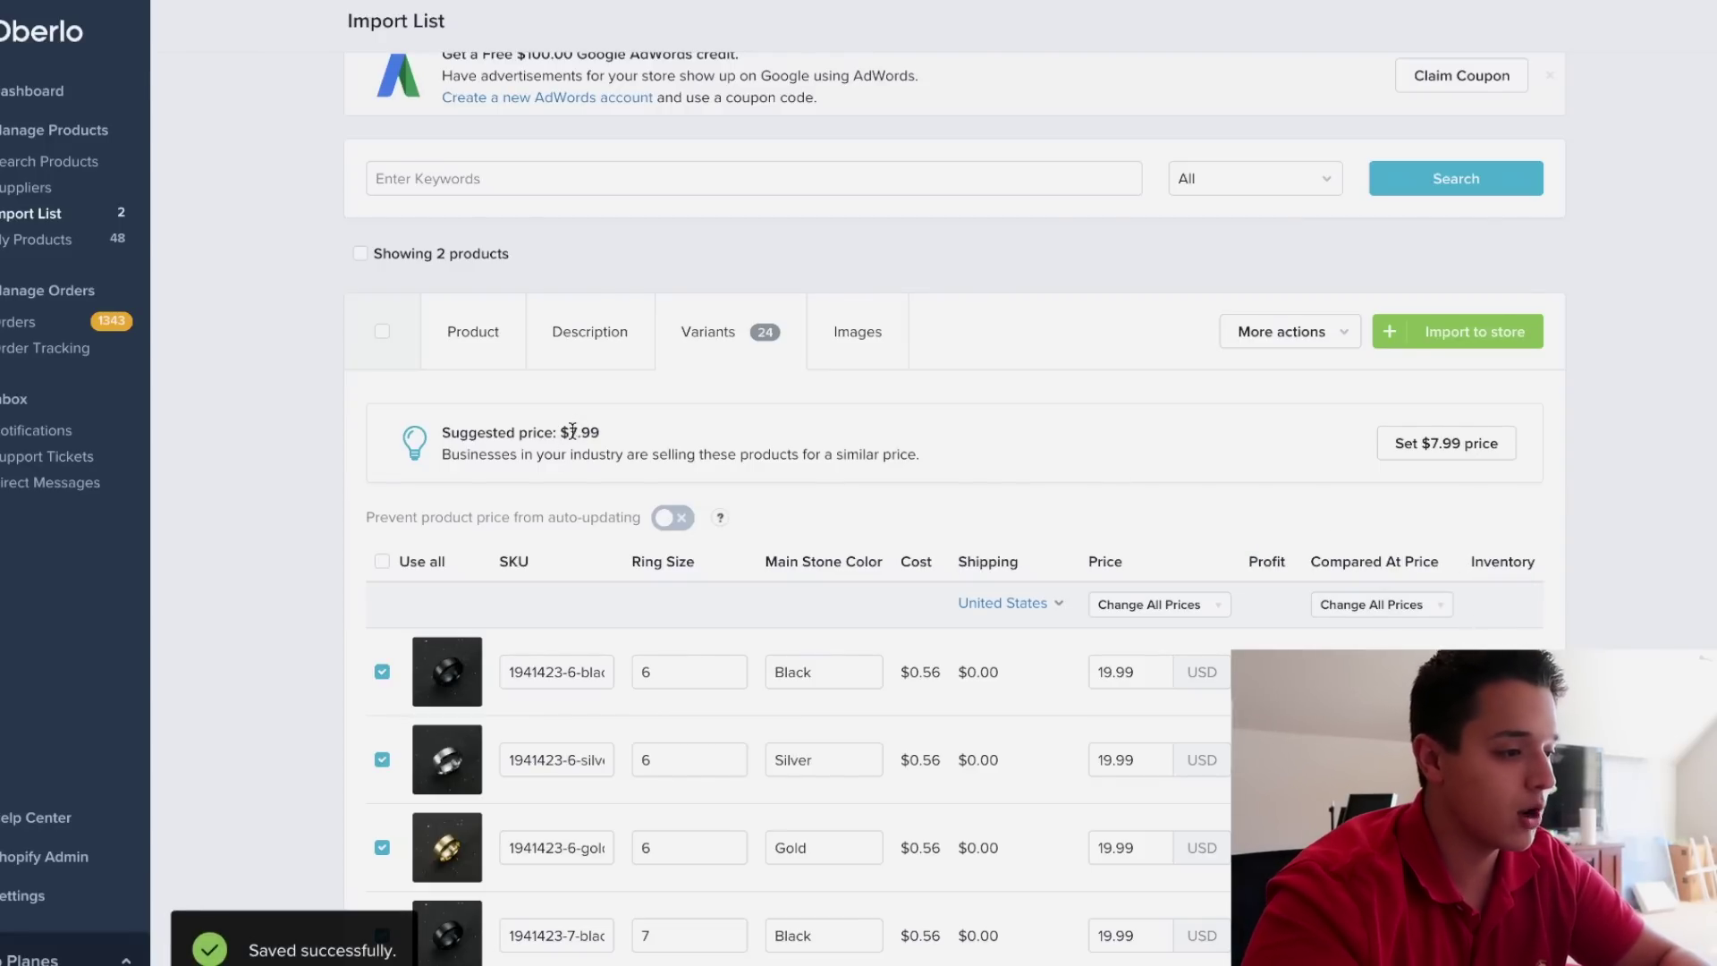
# Import the titanium ring to the store and open its product page in Shopify
pyautogui.moveTo(560, 433); pyautogui.dragTo(600, 432)
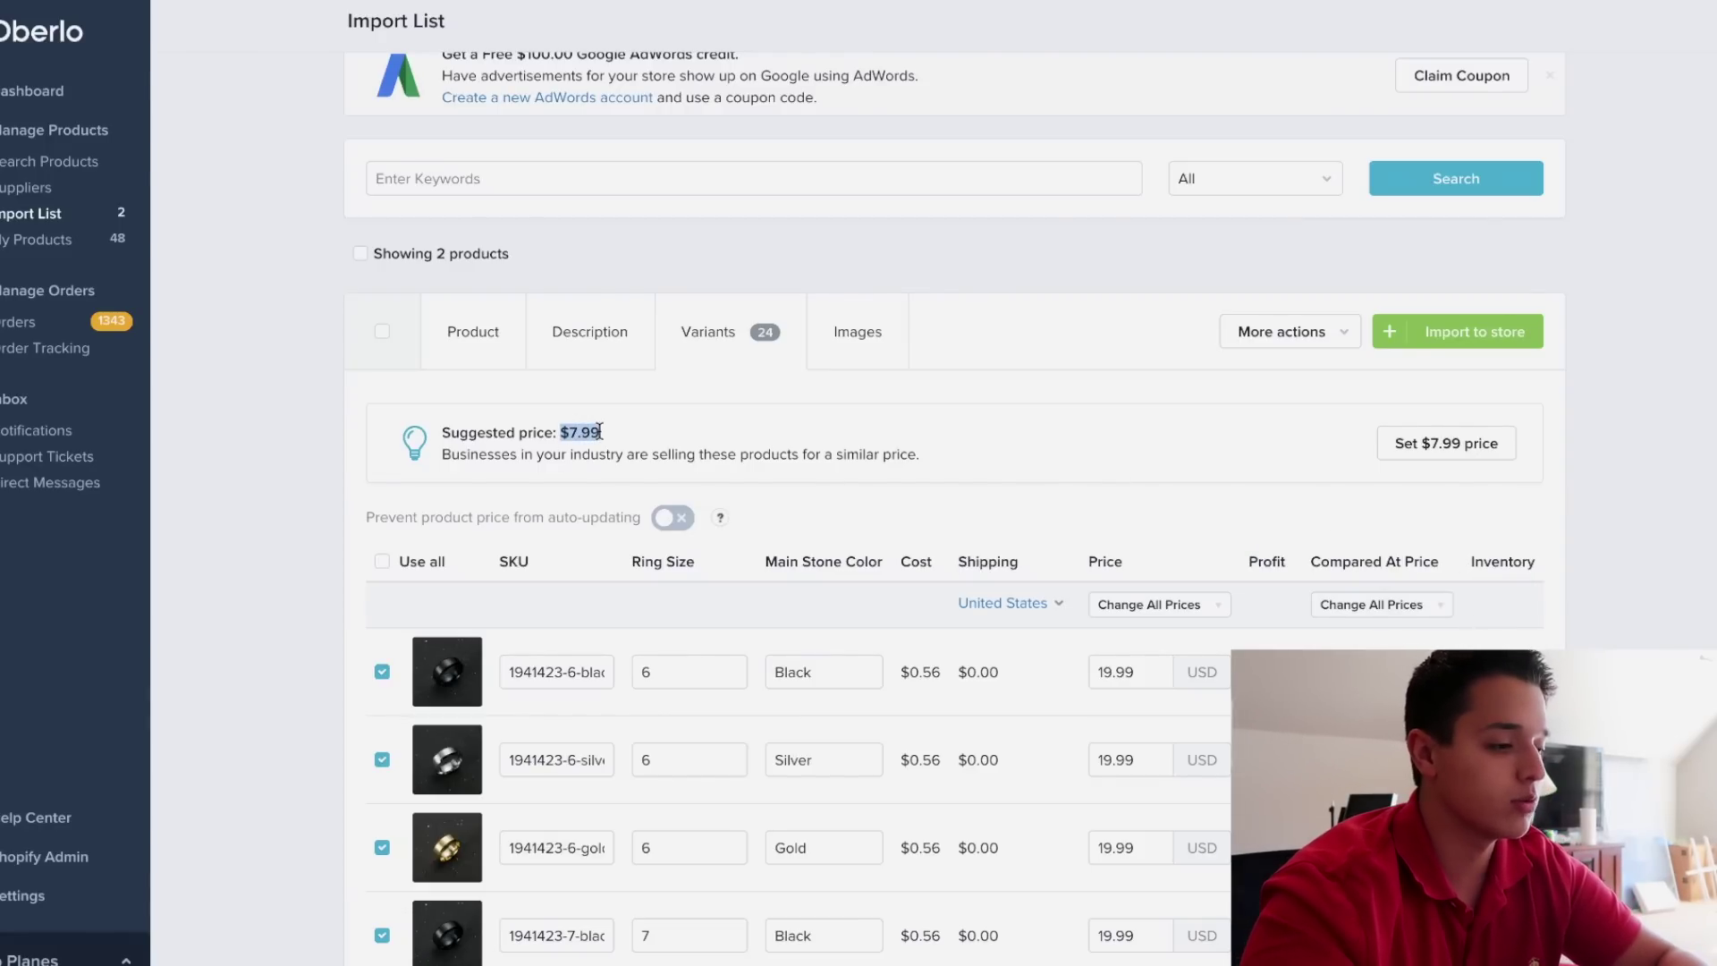
pyautogui.click(584, 498)
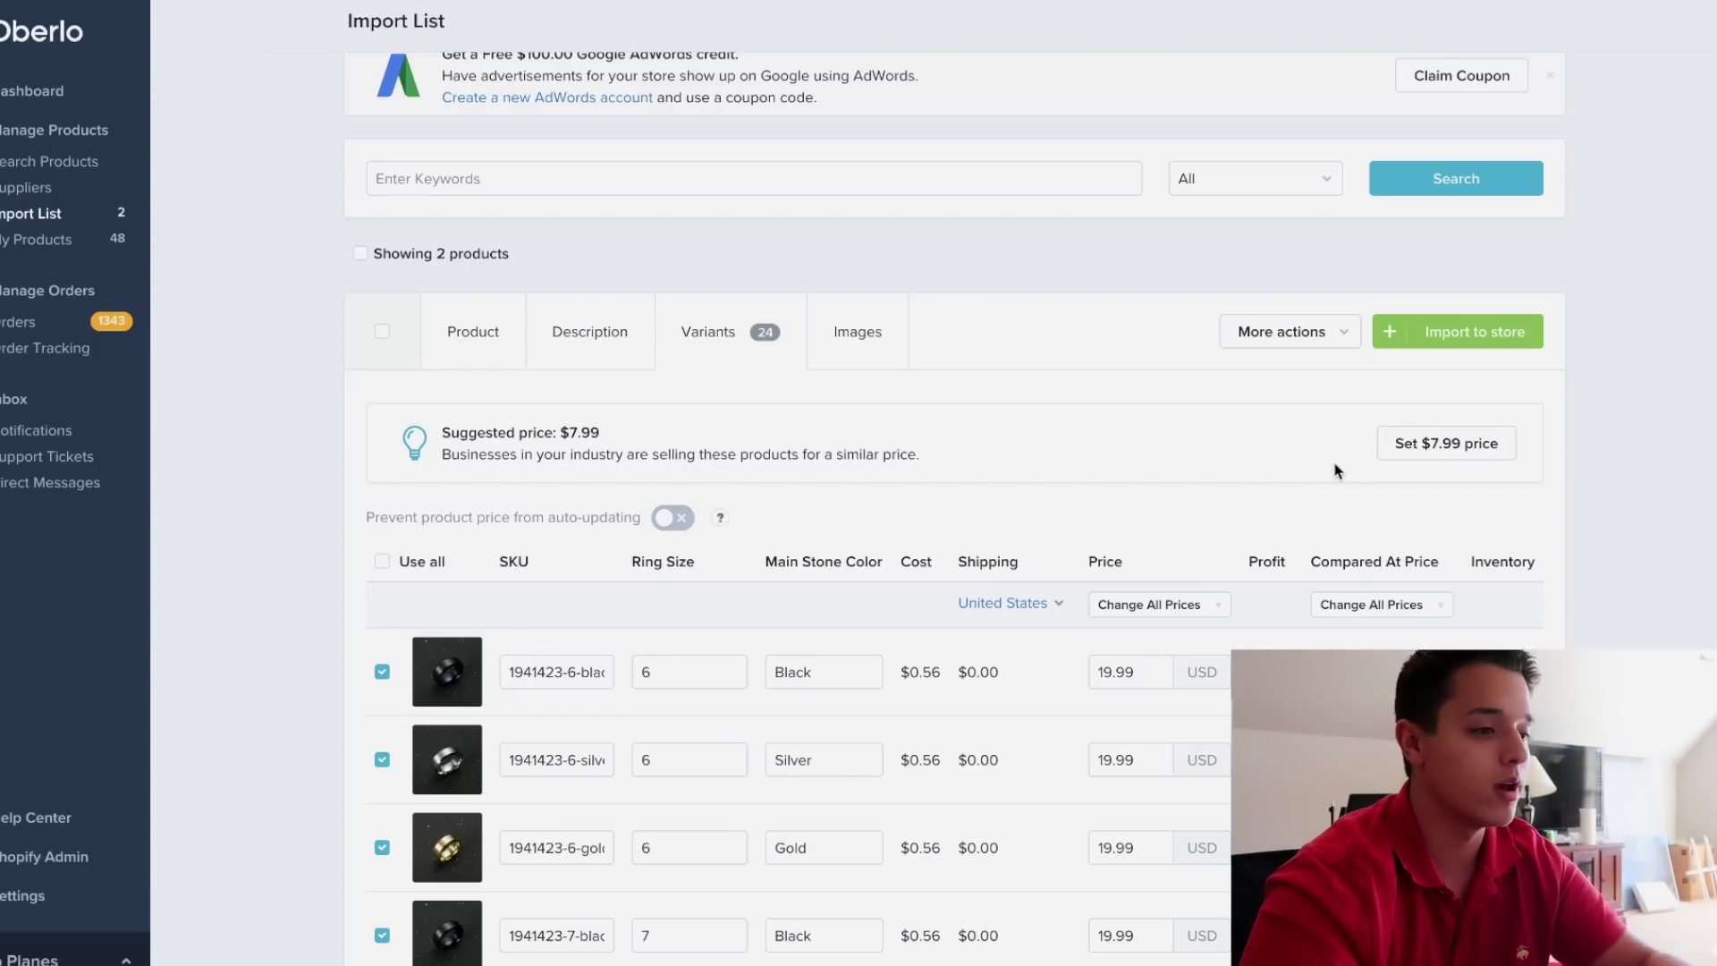
pyautogui.click(1431, 329)
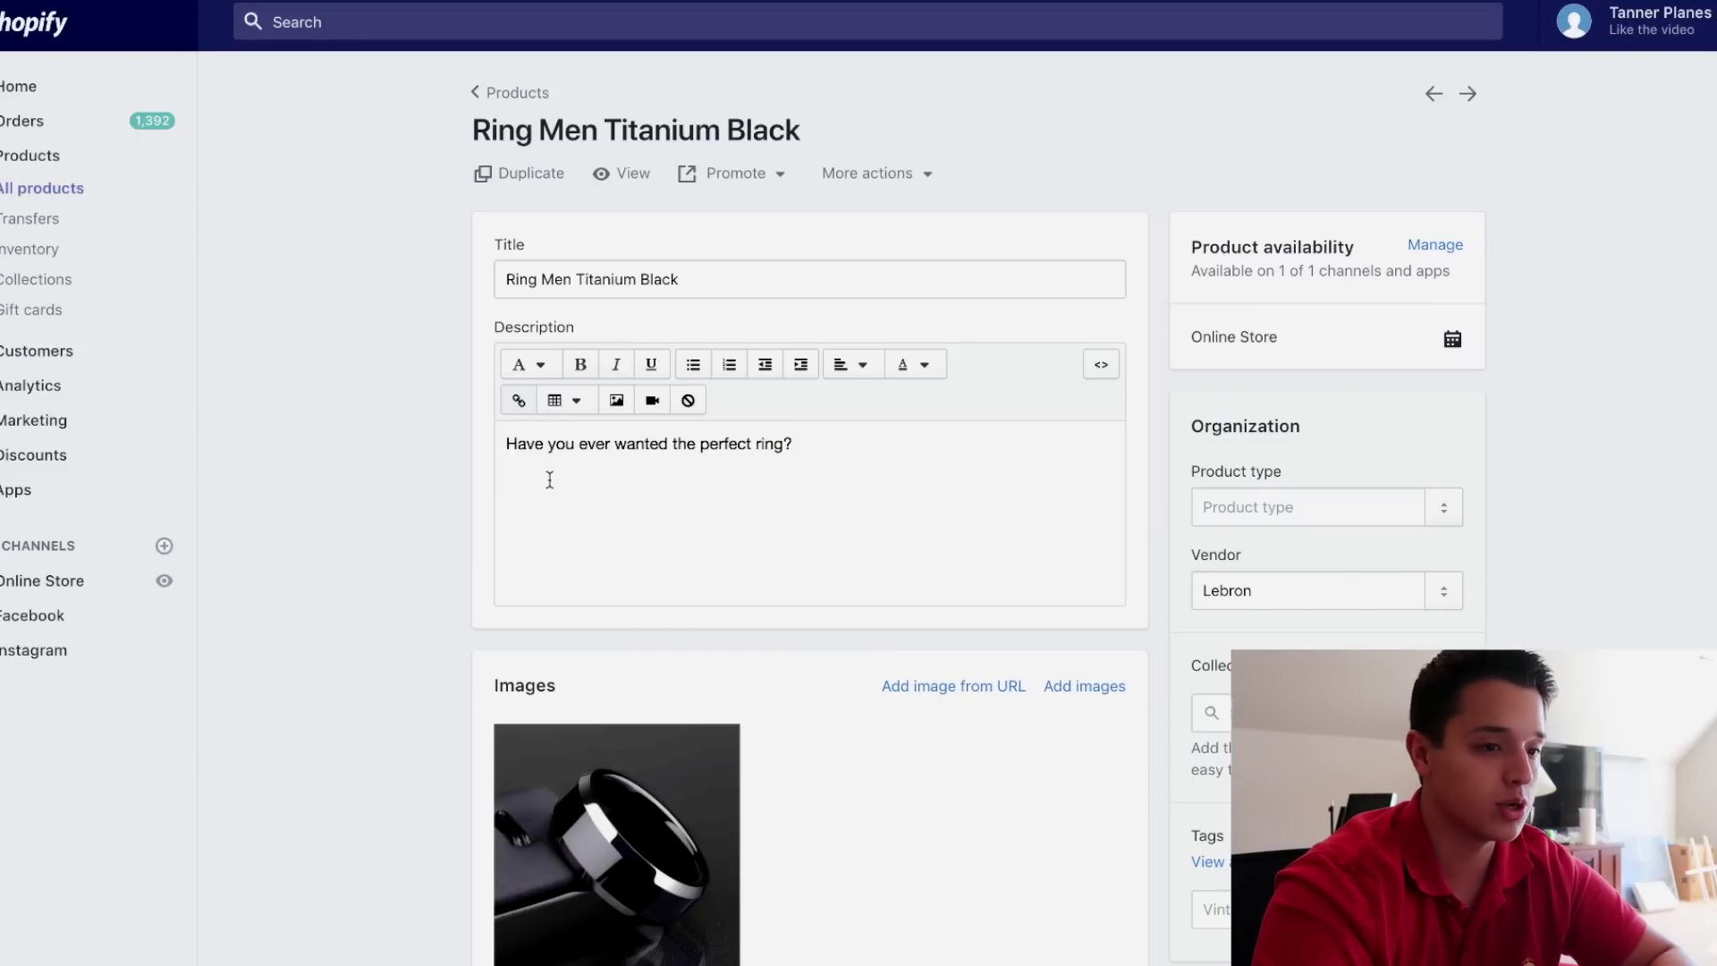
# Add a third product option named "Deals" with the value "Buy 1 & Get 30% Off" to the ring and save the options
pyautogui.scroll(-5, 550, 480)
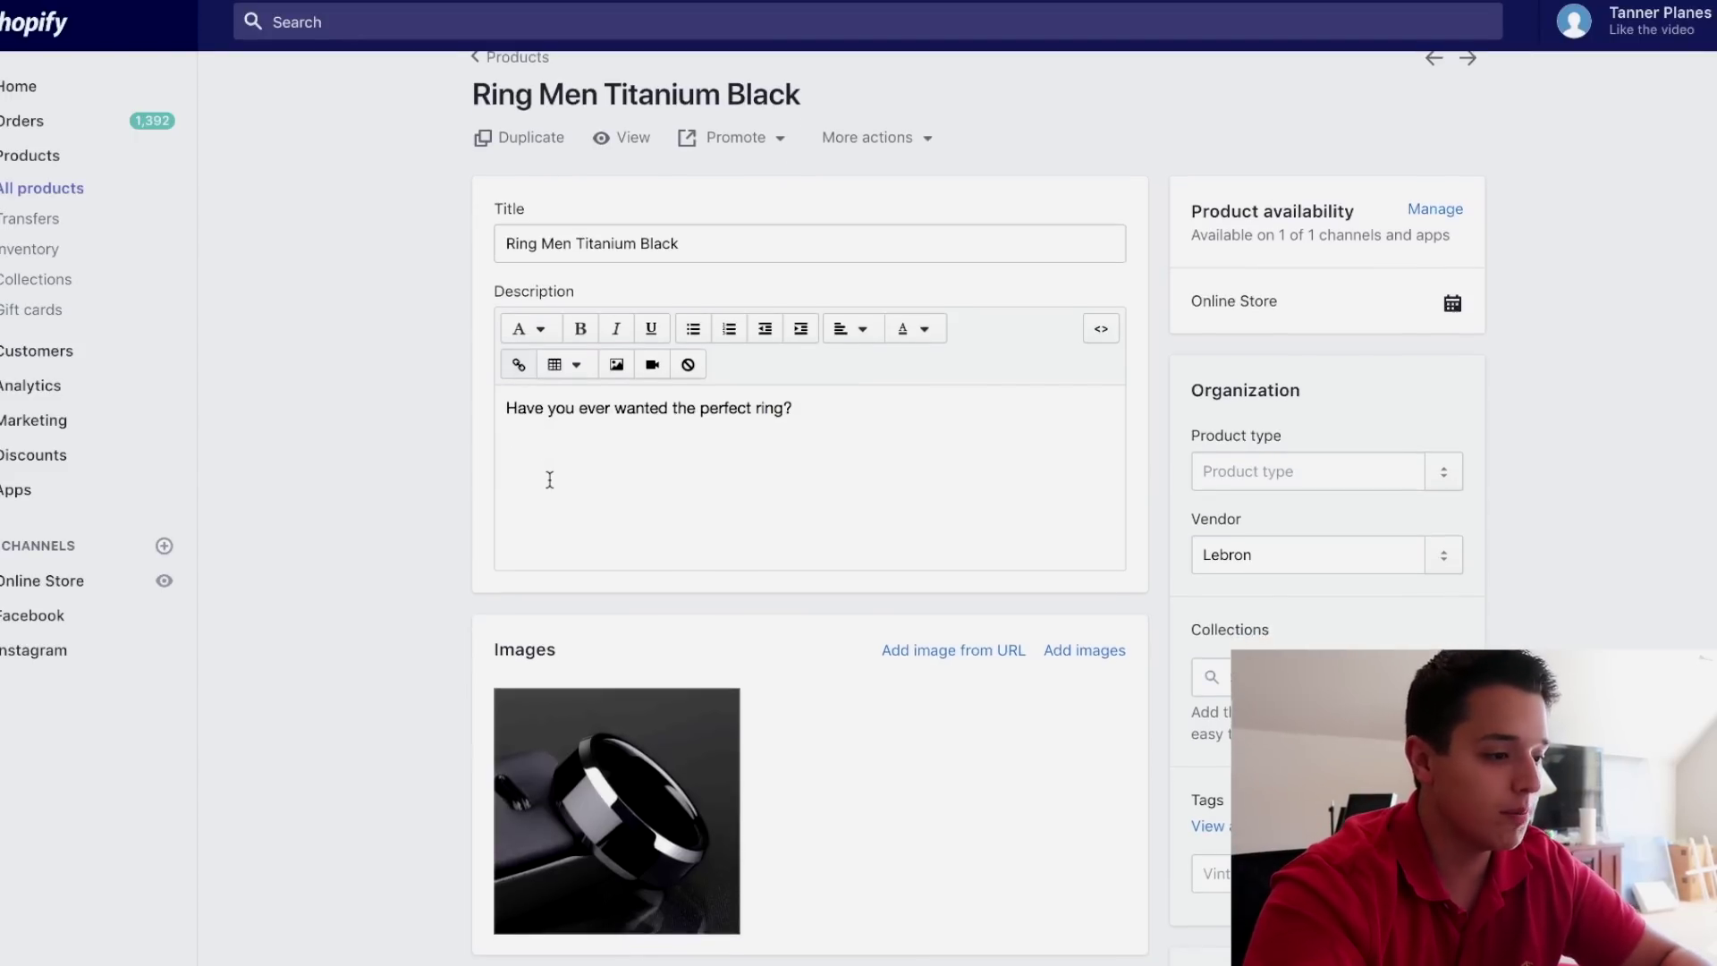
pyautogui.scroll(-1, 581, 403)
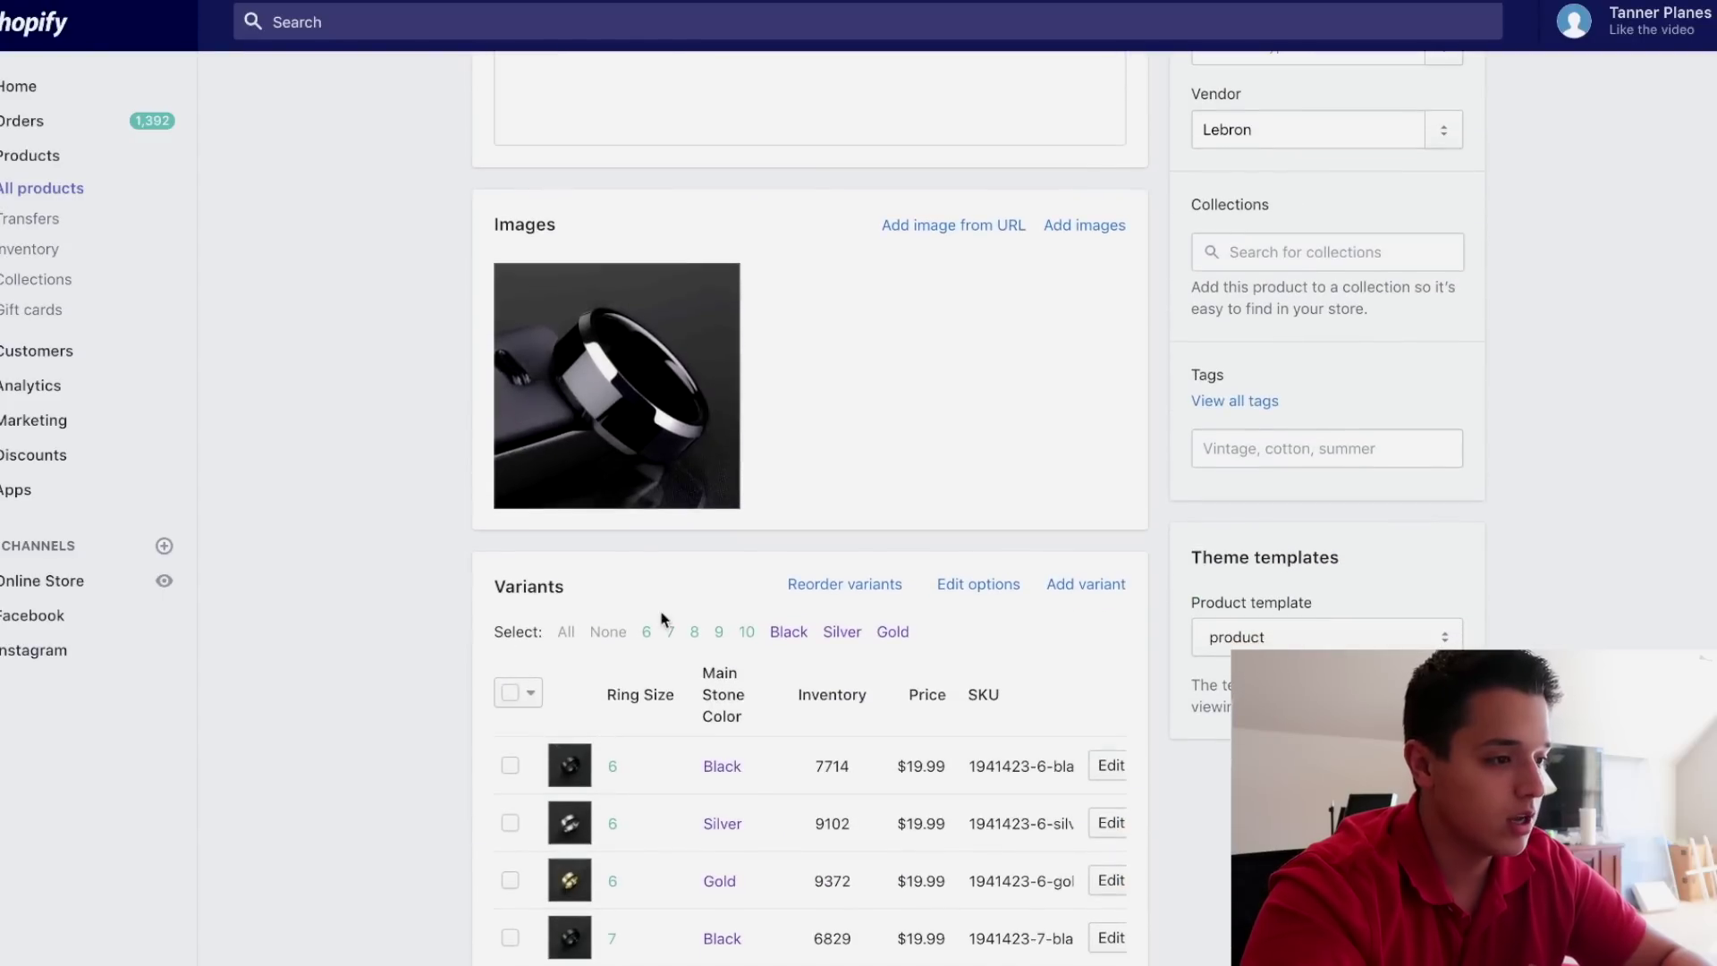
pyautogui.scroll(-1, 842, 481)
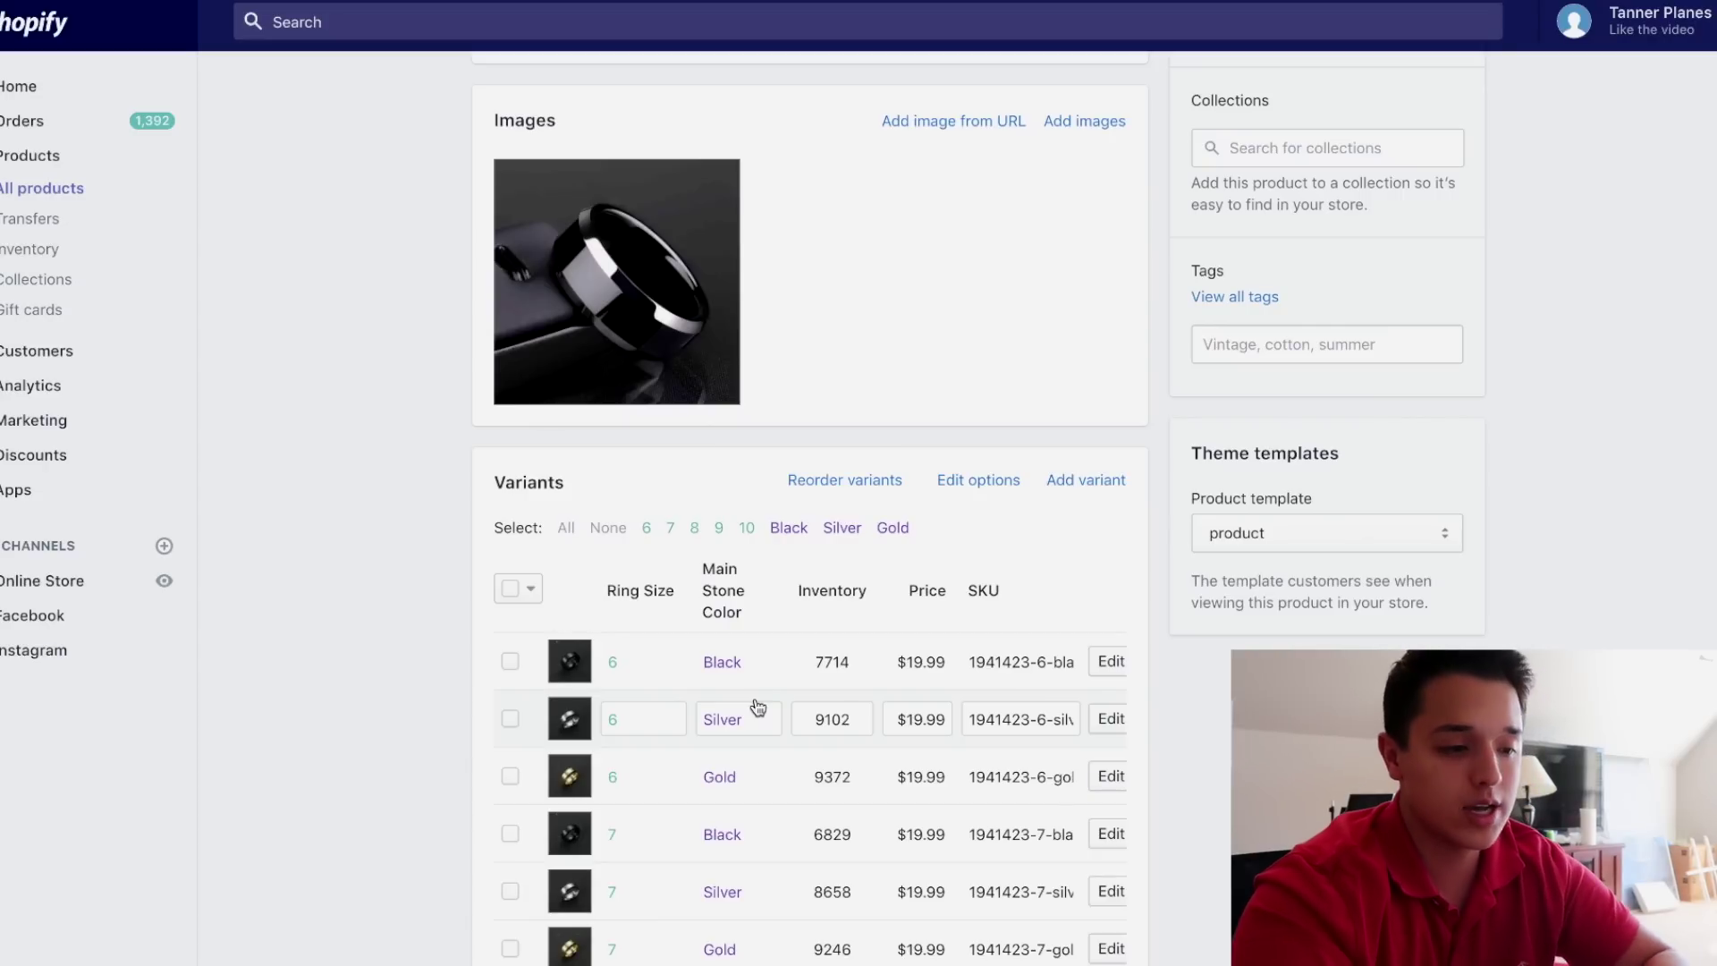
pyautogui.scroll(-2, 758, 707)
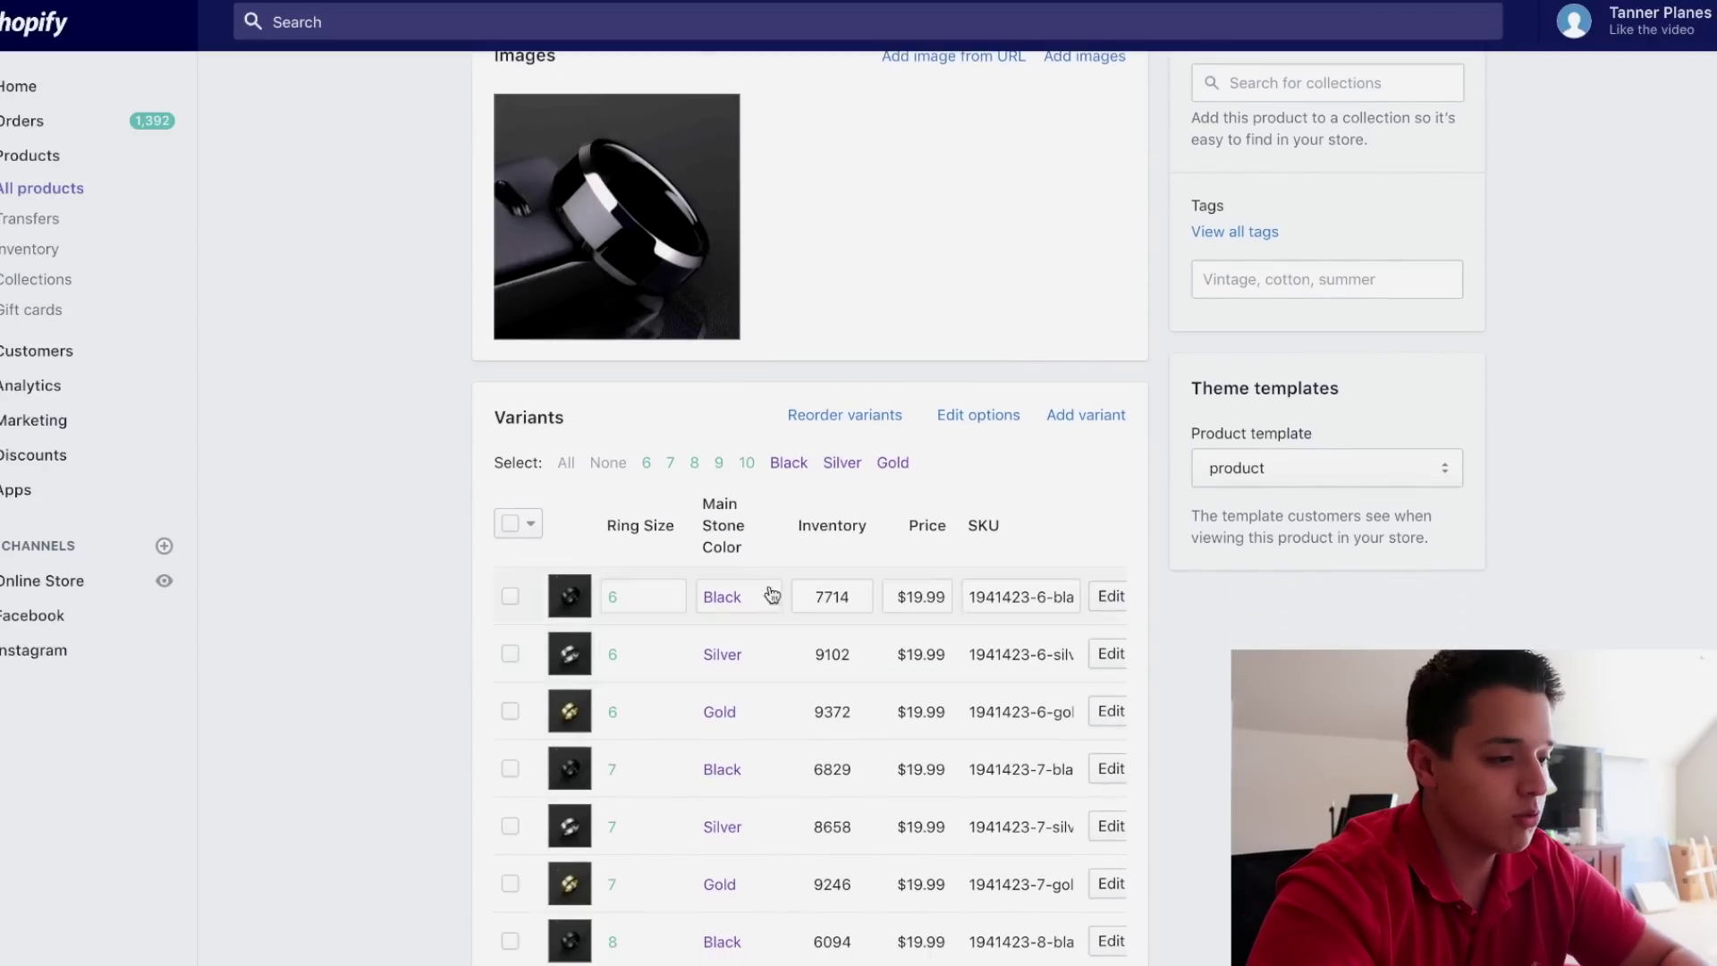
pyautogui.click(964, 420)
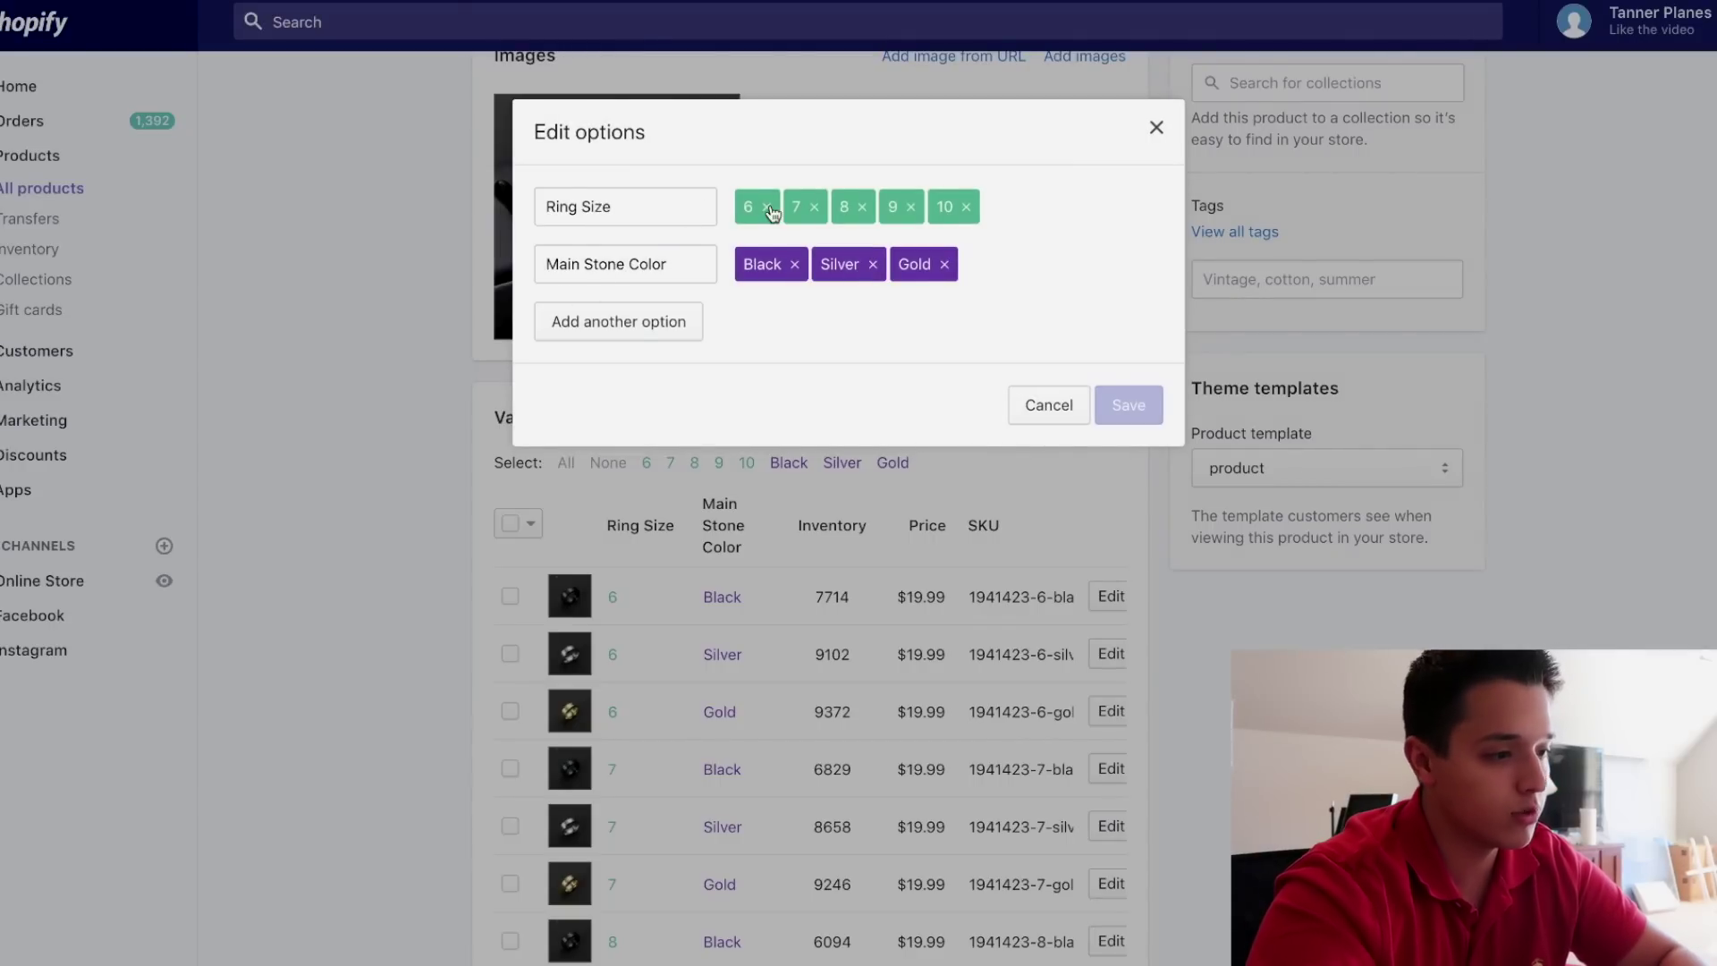
pyautogui.click(616, 324)
pyautogui.doubleClick(613, 320)
pyautogui.write('Deals')
pyautogui.click(756, 321)
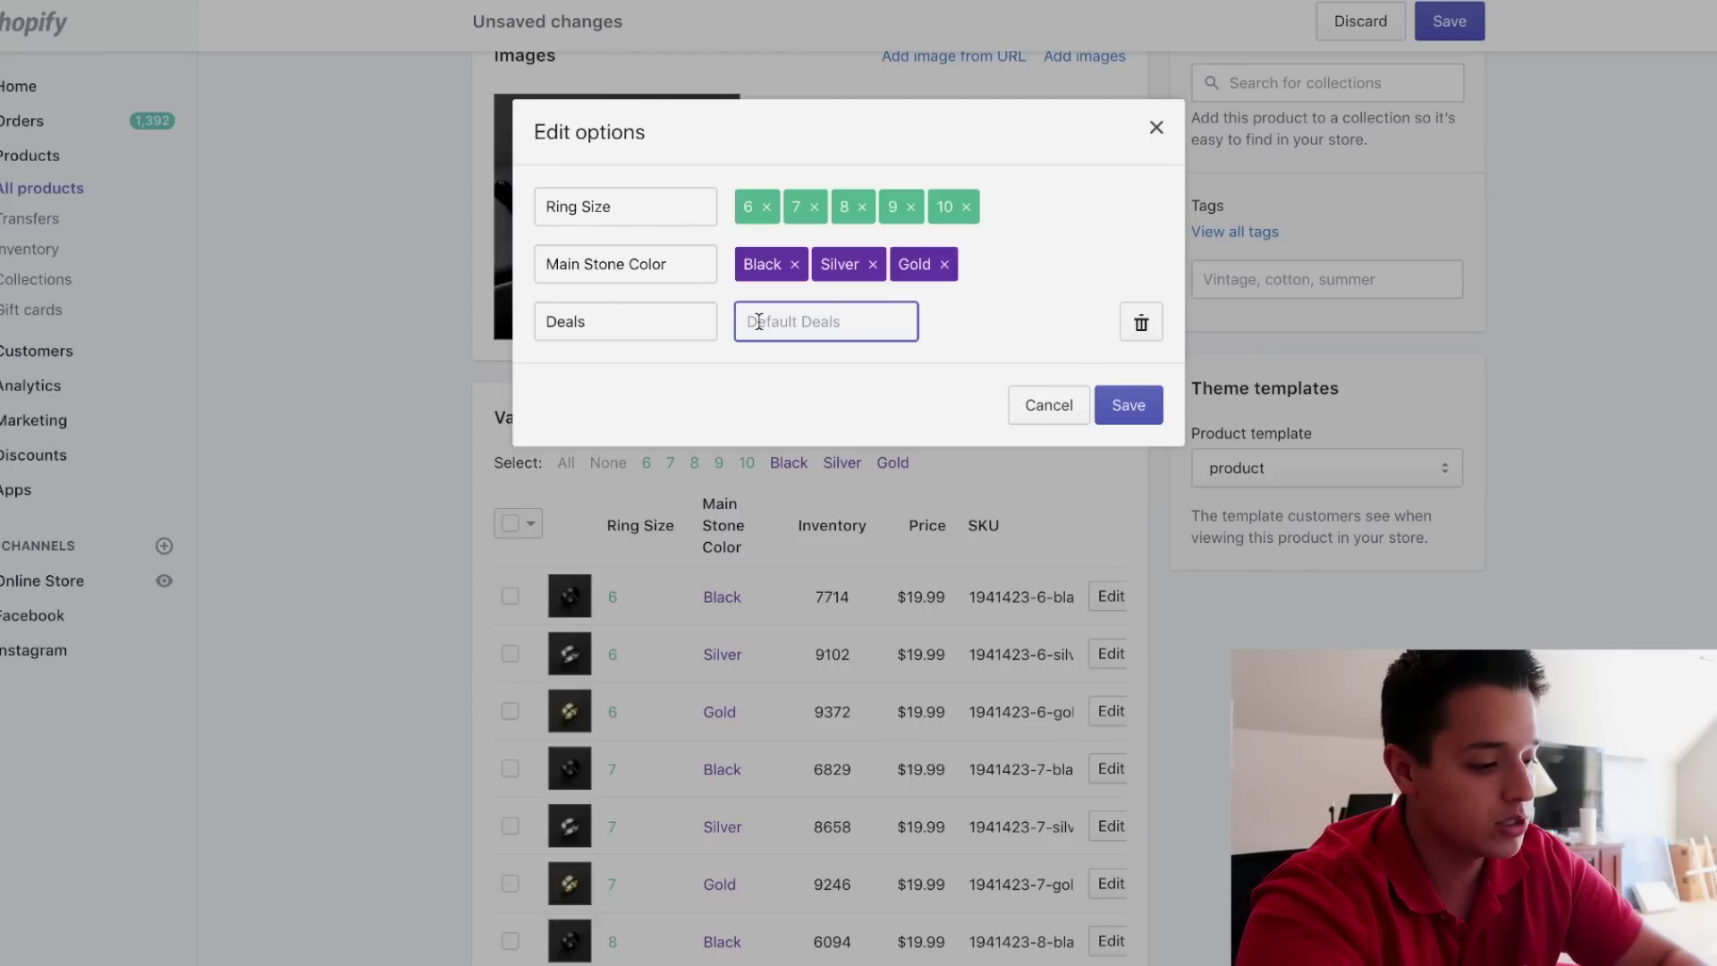
pyautogui.write('Buy 1 & Get 30%')
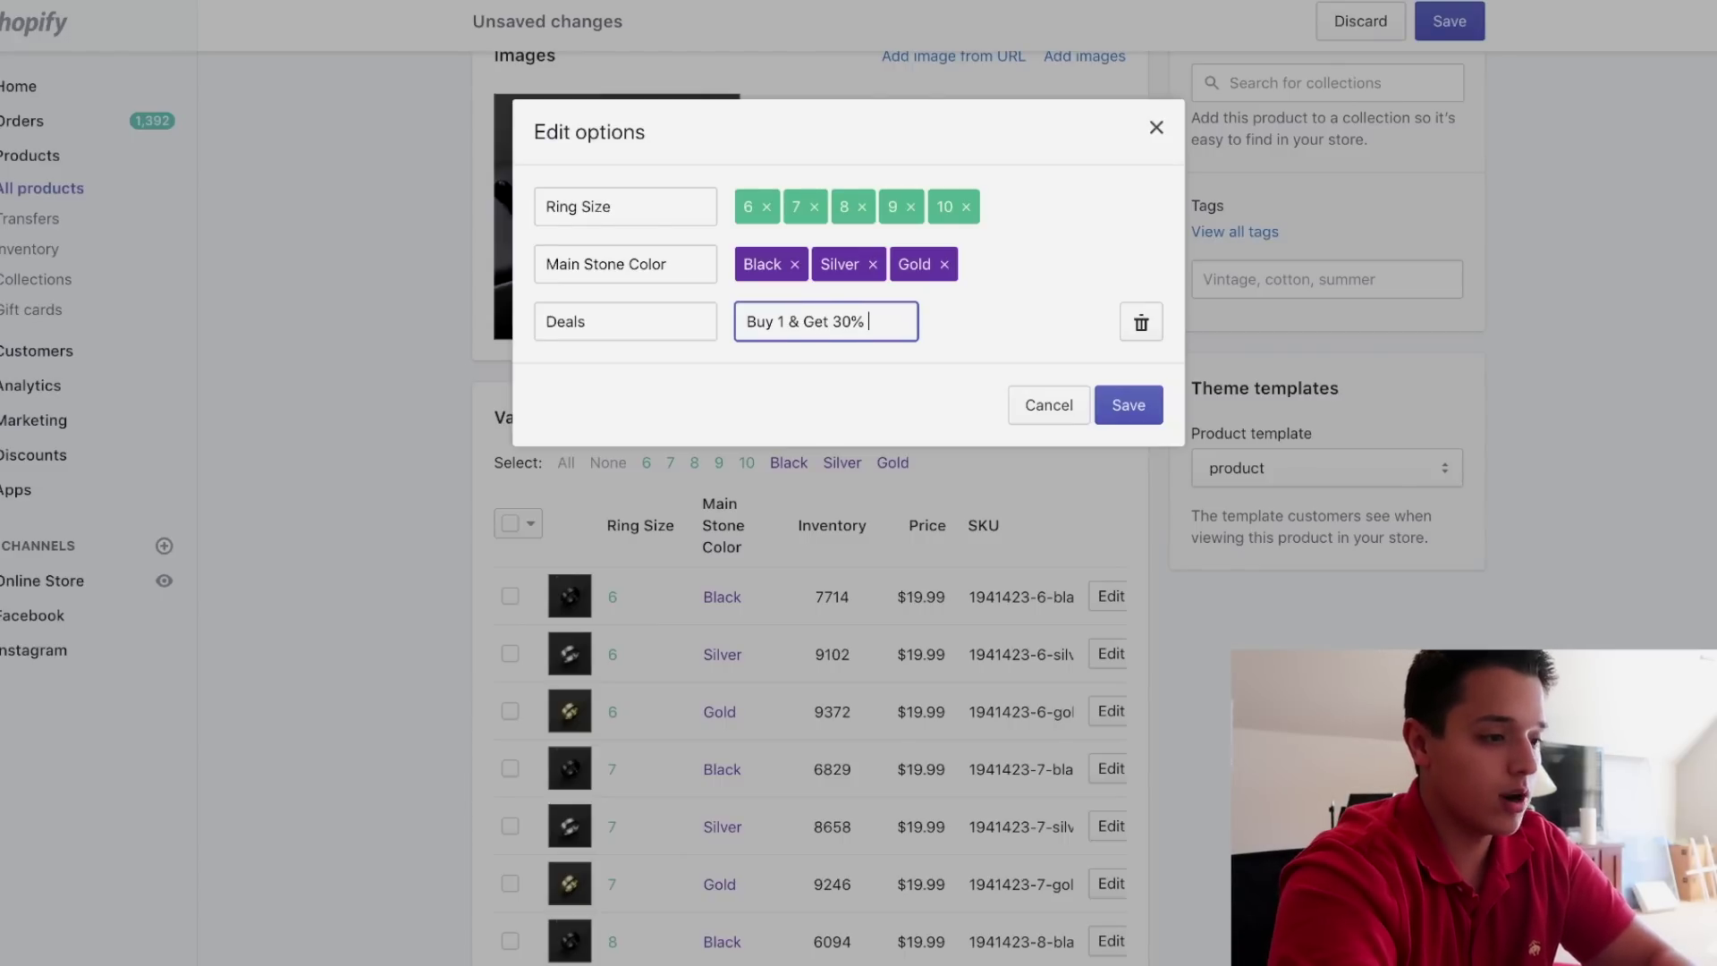
pyautogui.click(759, 385)
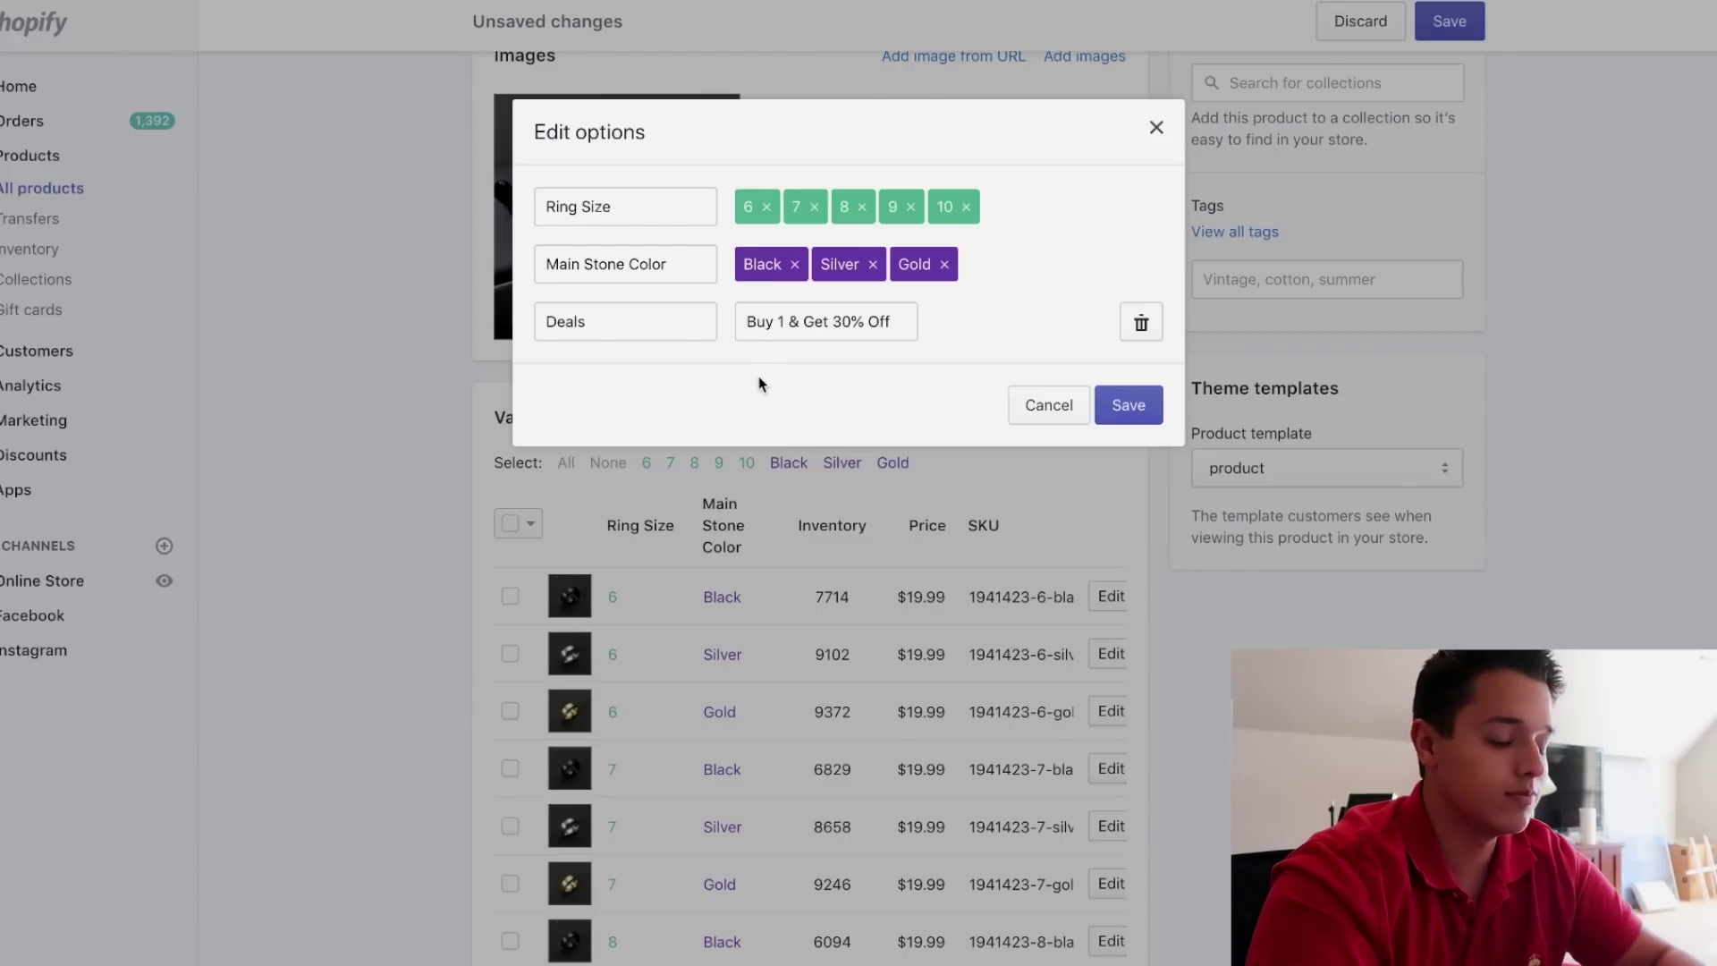
pyautogui.click(1144, 409)
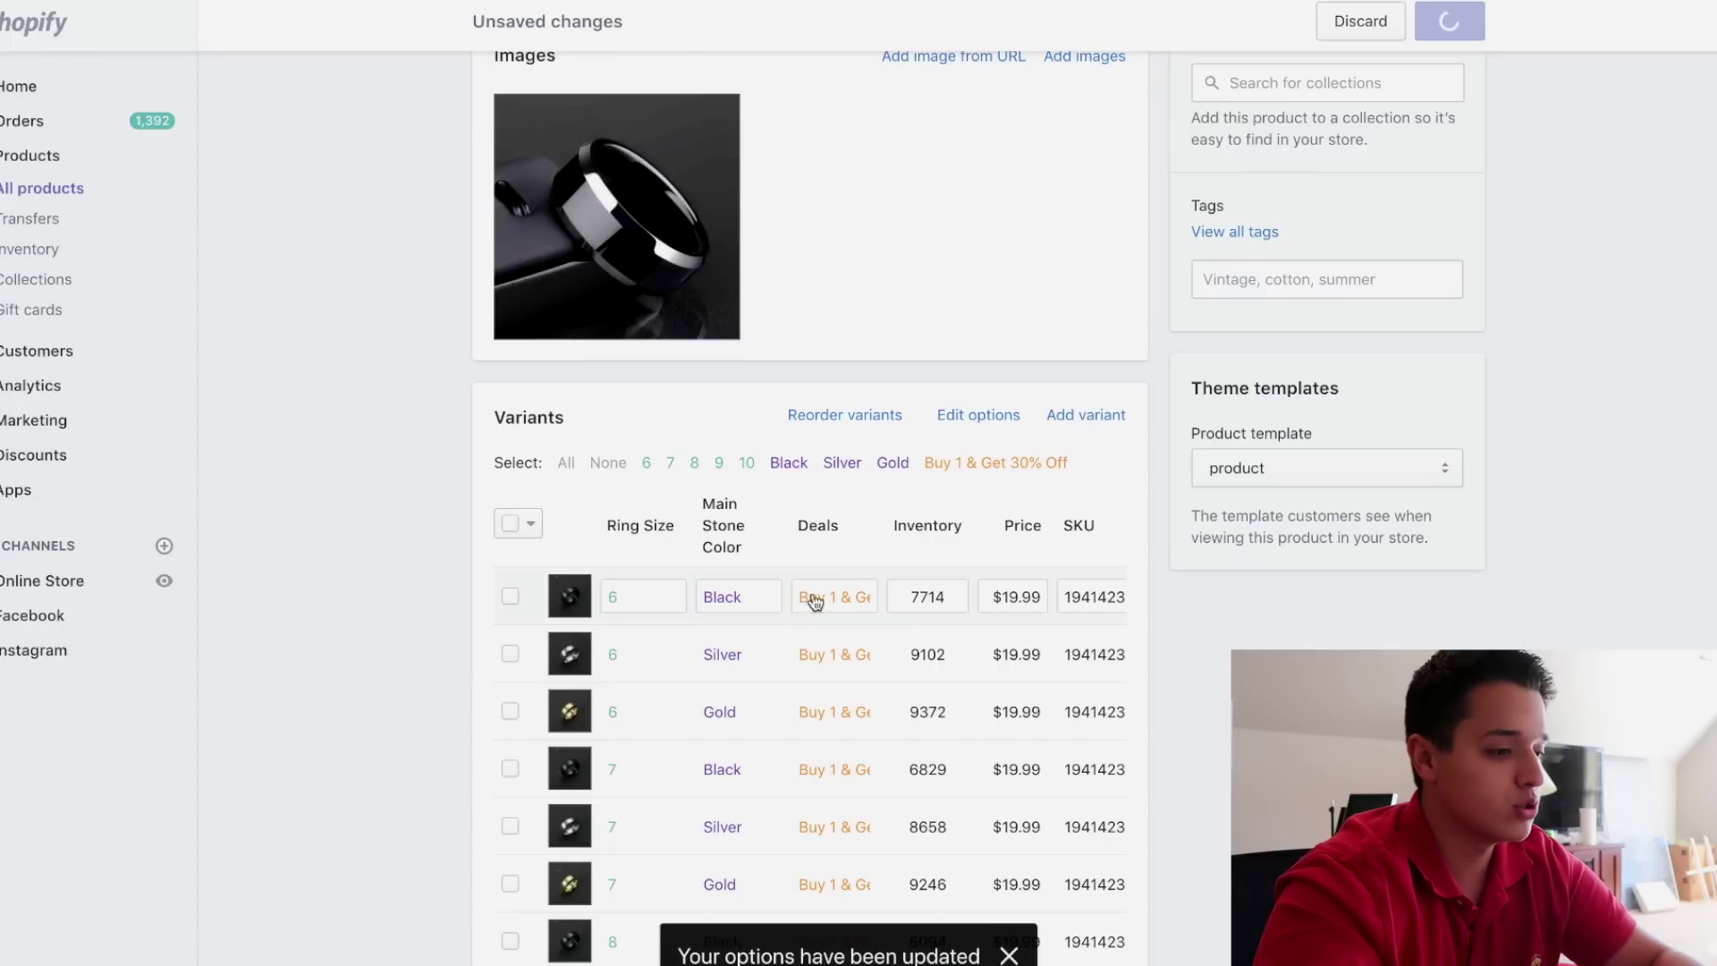
# Duplicate the size 6 Black ring variant into another deal named "Buy 2 & Get 50% Off"
pyautogui.scroll(-2, 778, 600)
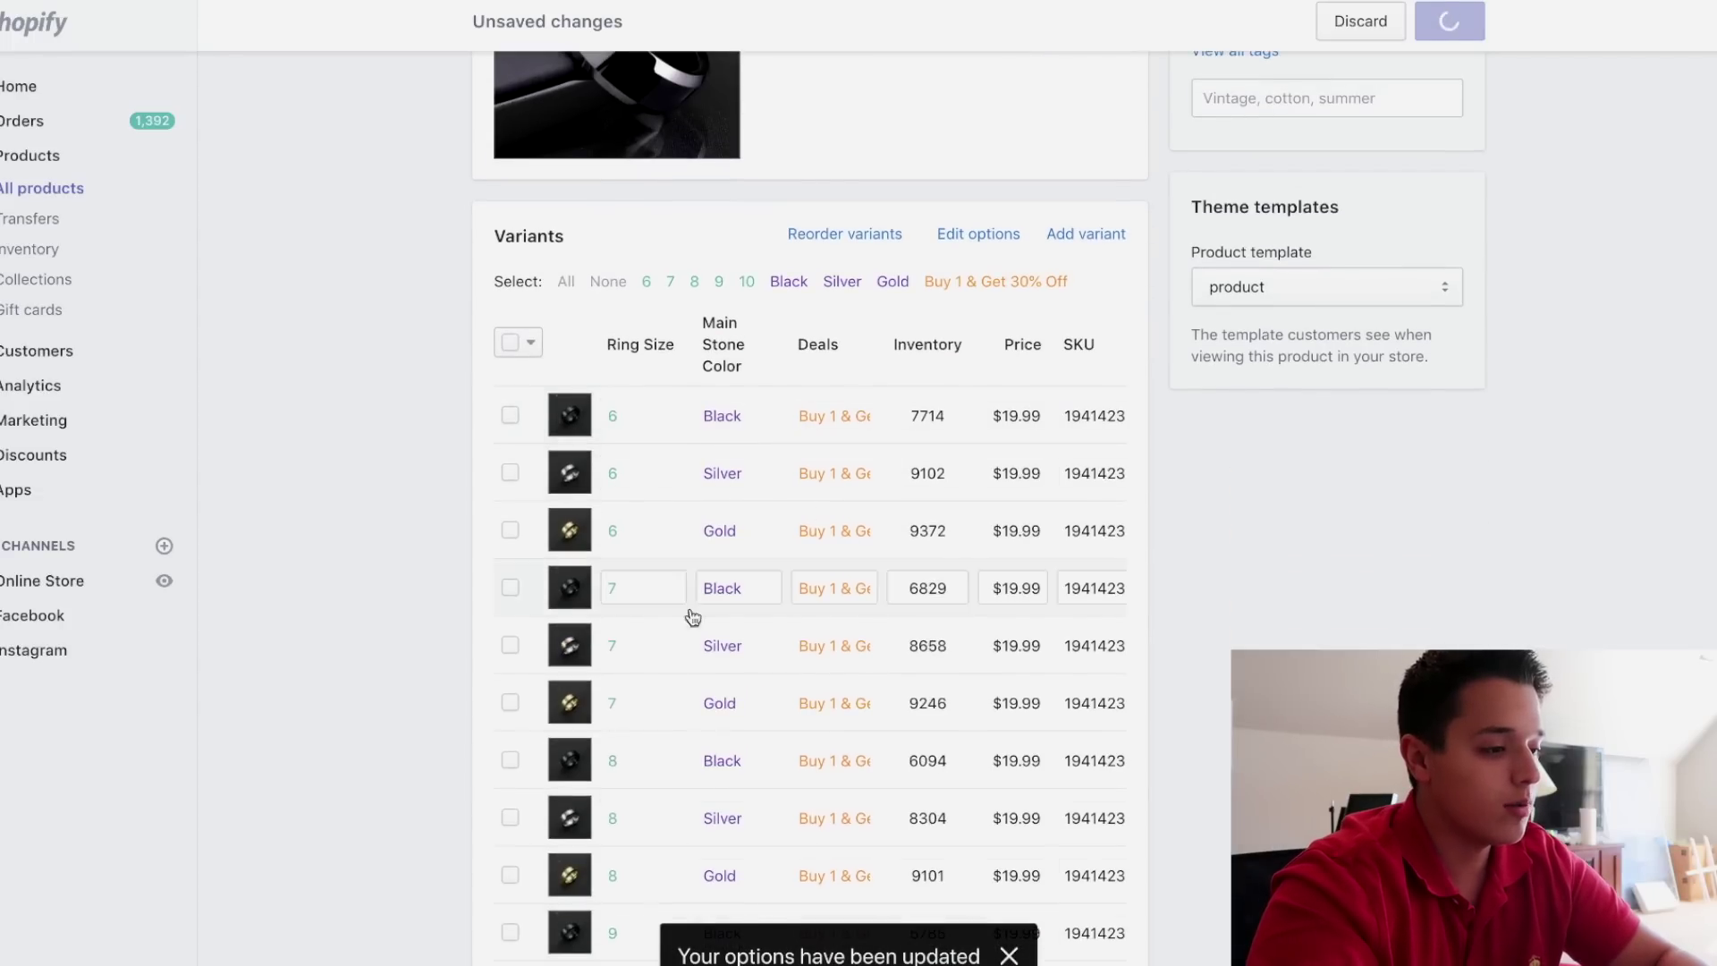
pyautogui.scroll(-6, 663, 803)
pyautogui.scroll(8, 661, 797)
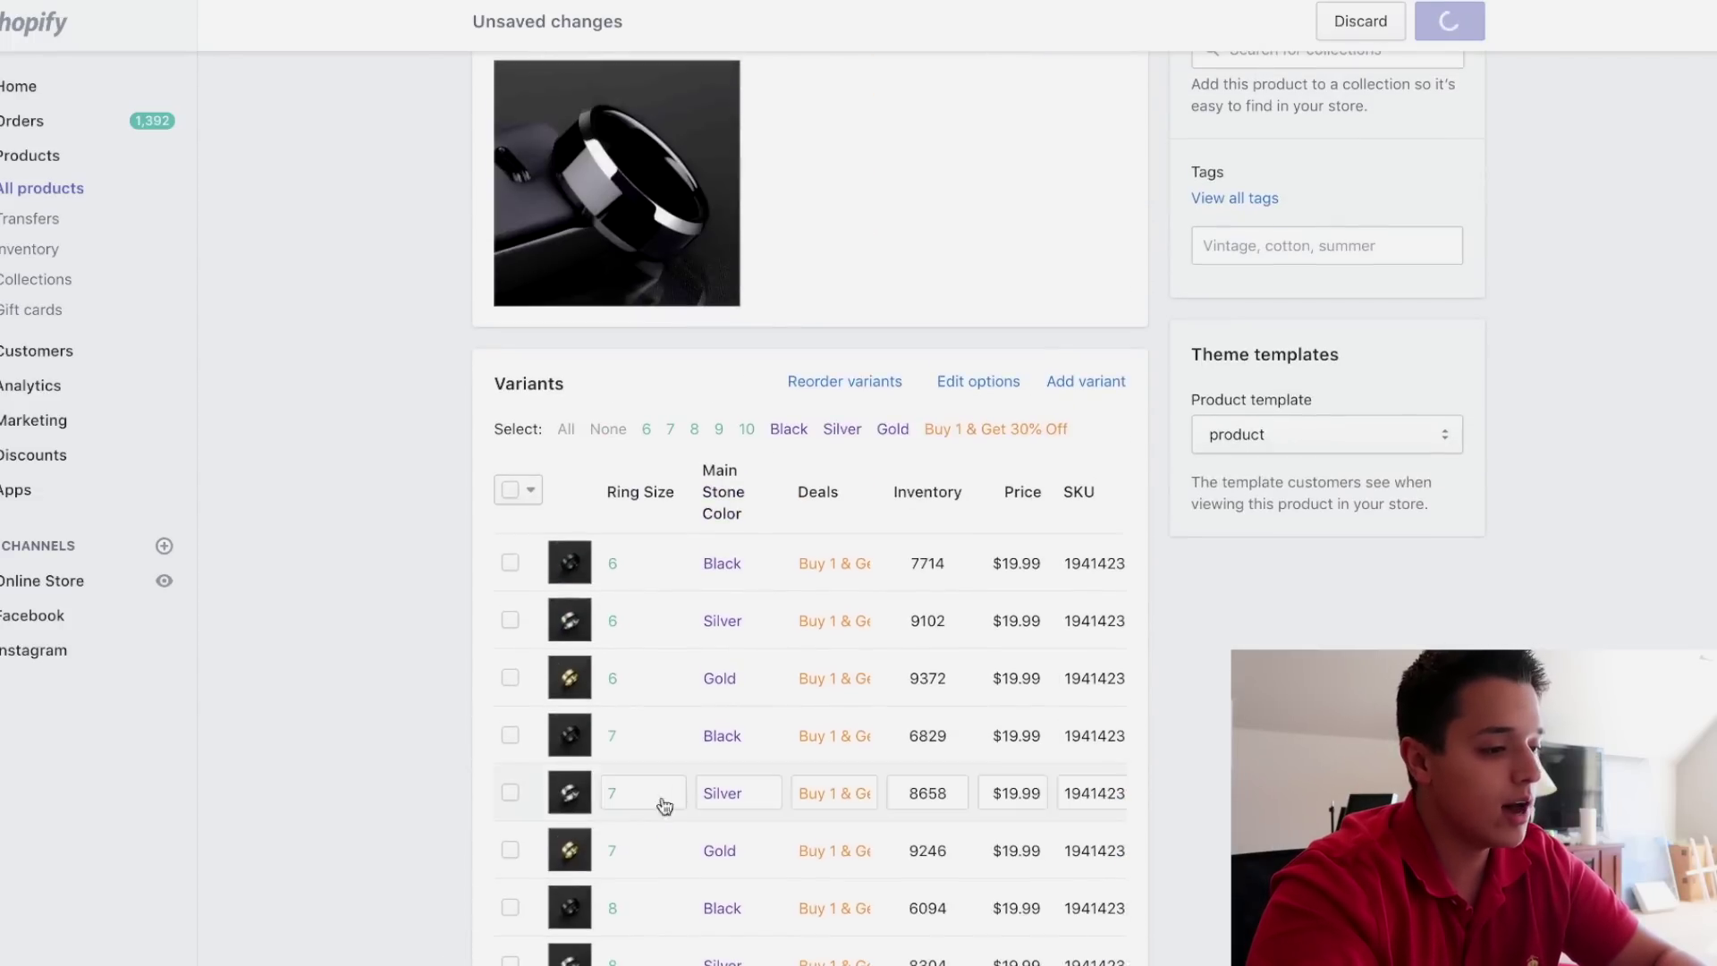
pyautogui.click(780, 577)
pyautogui.click(696, 596)
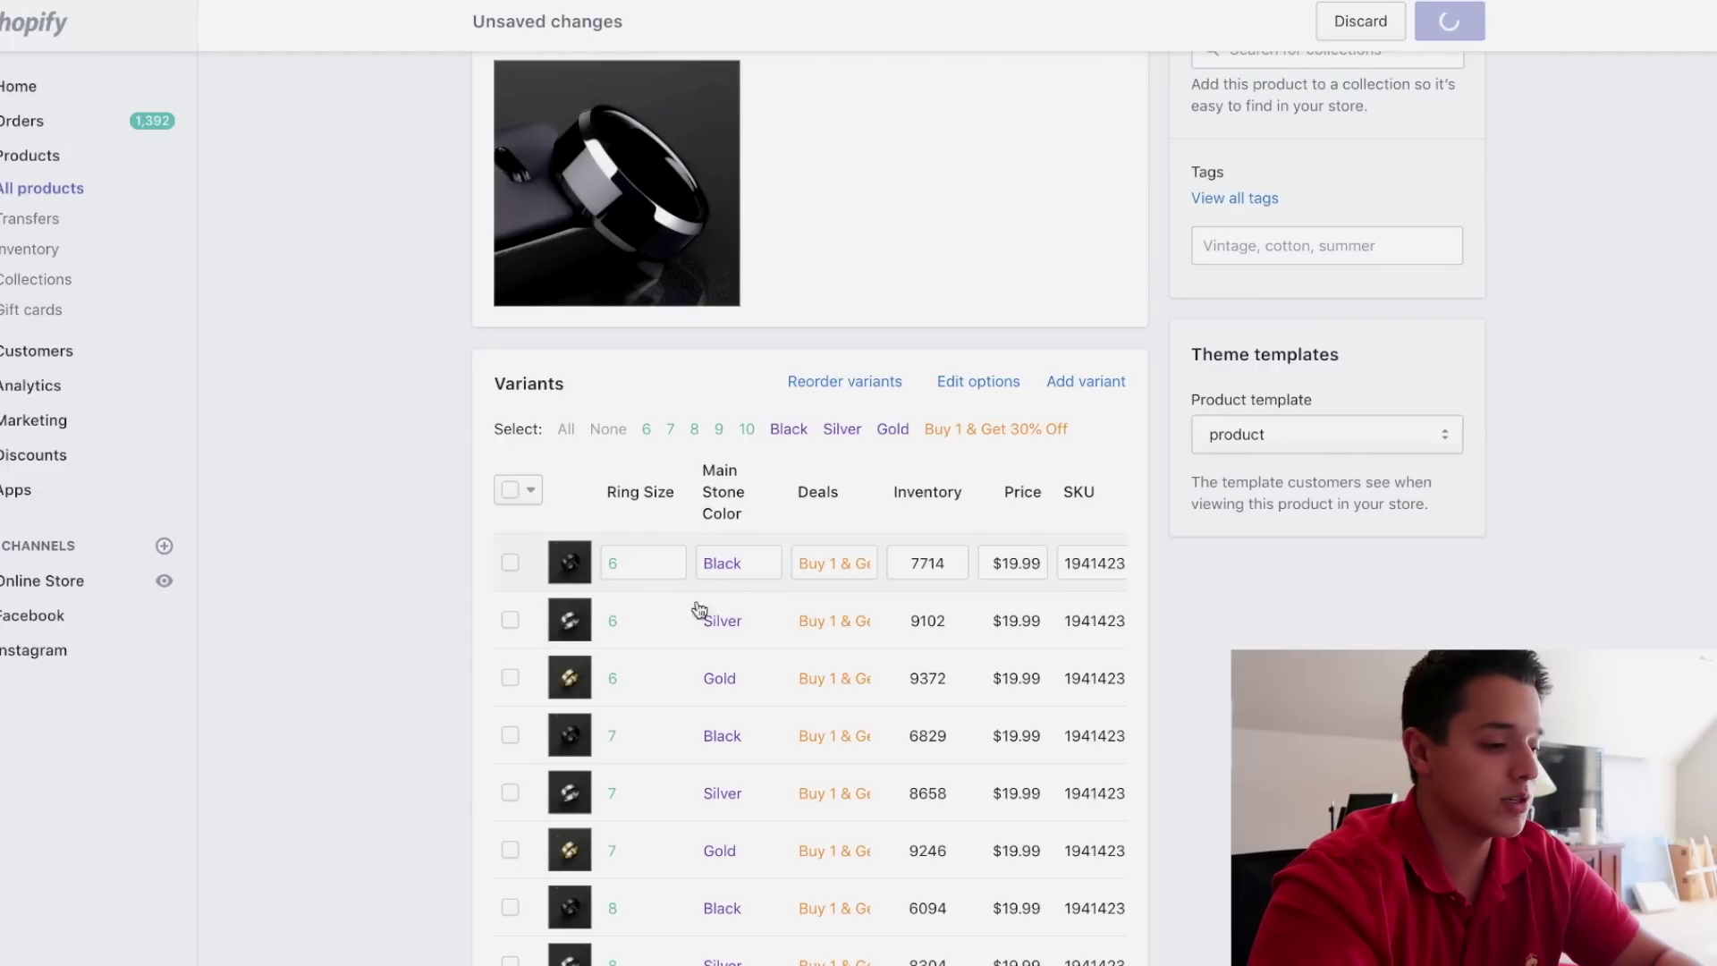
pyautogui.click(511, 565)
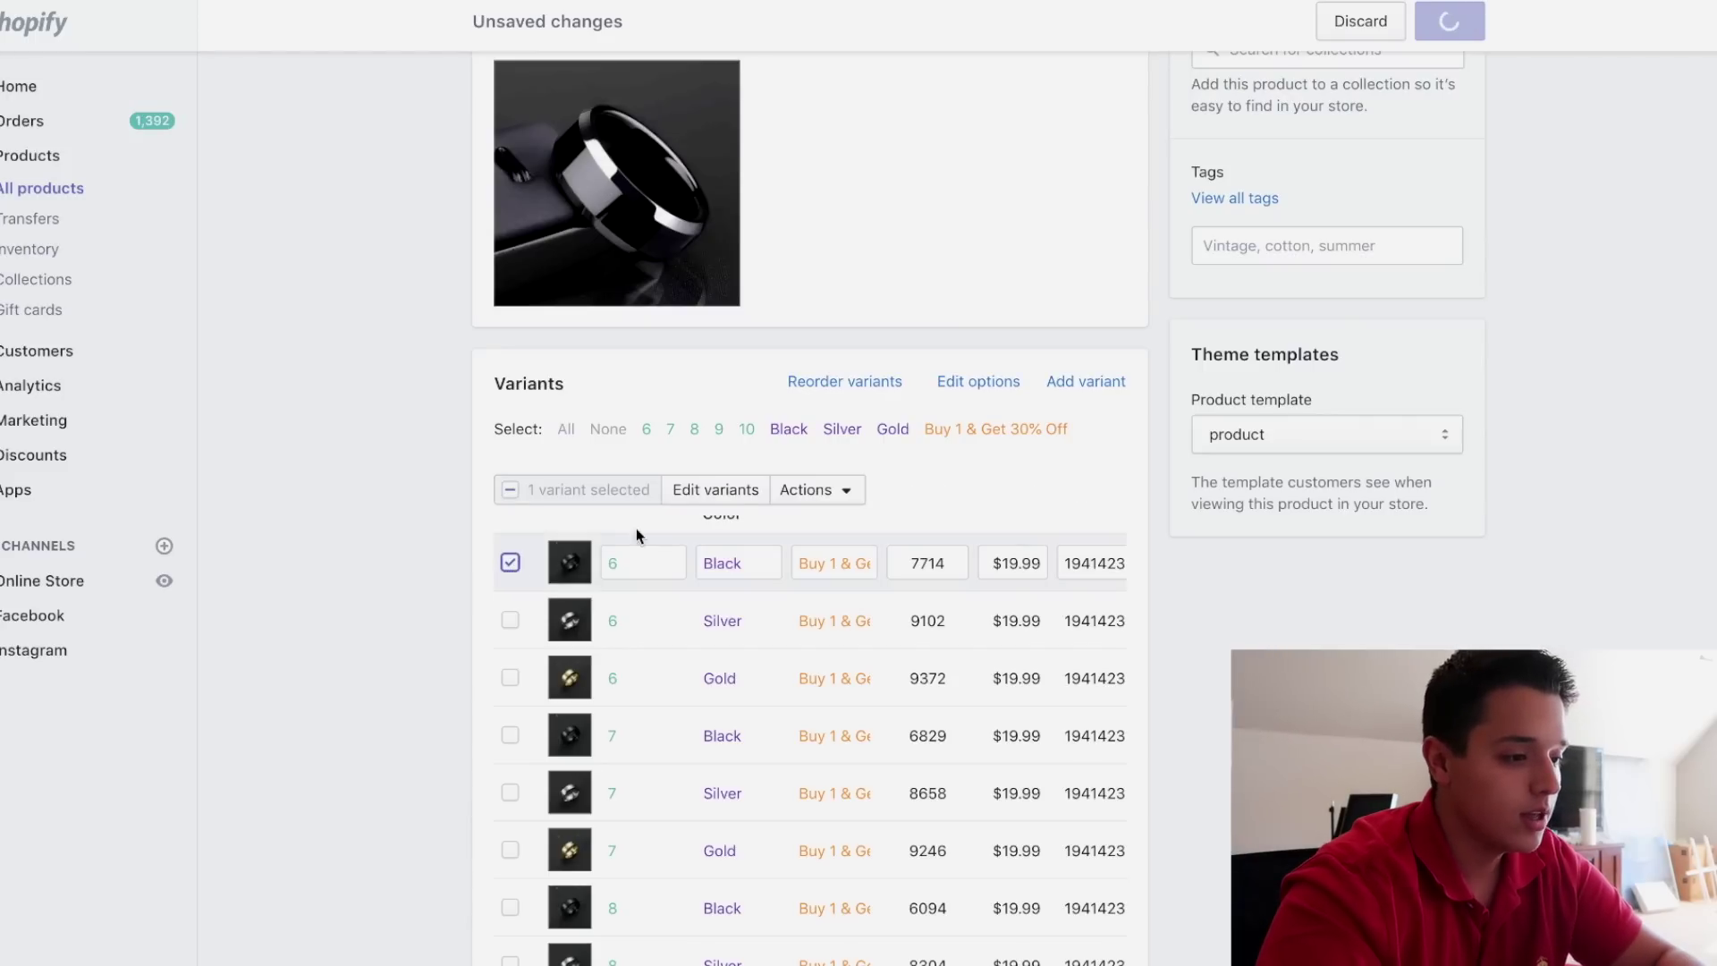
pyautogui.click(811, 490)
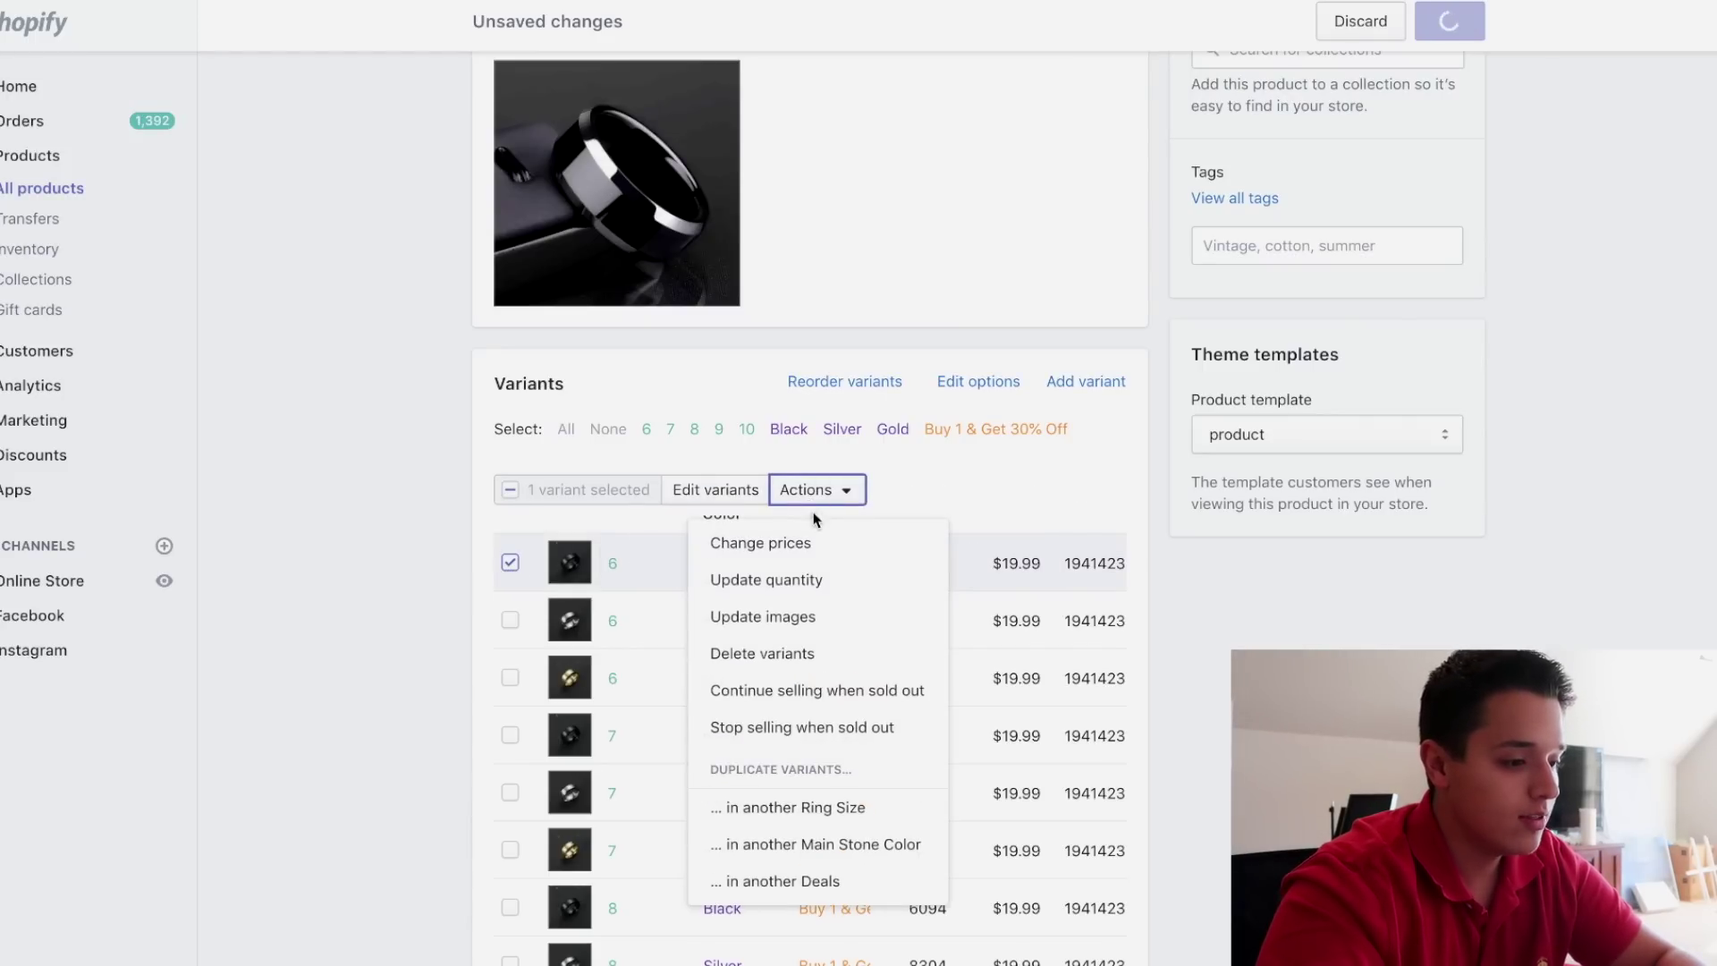
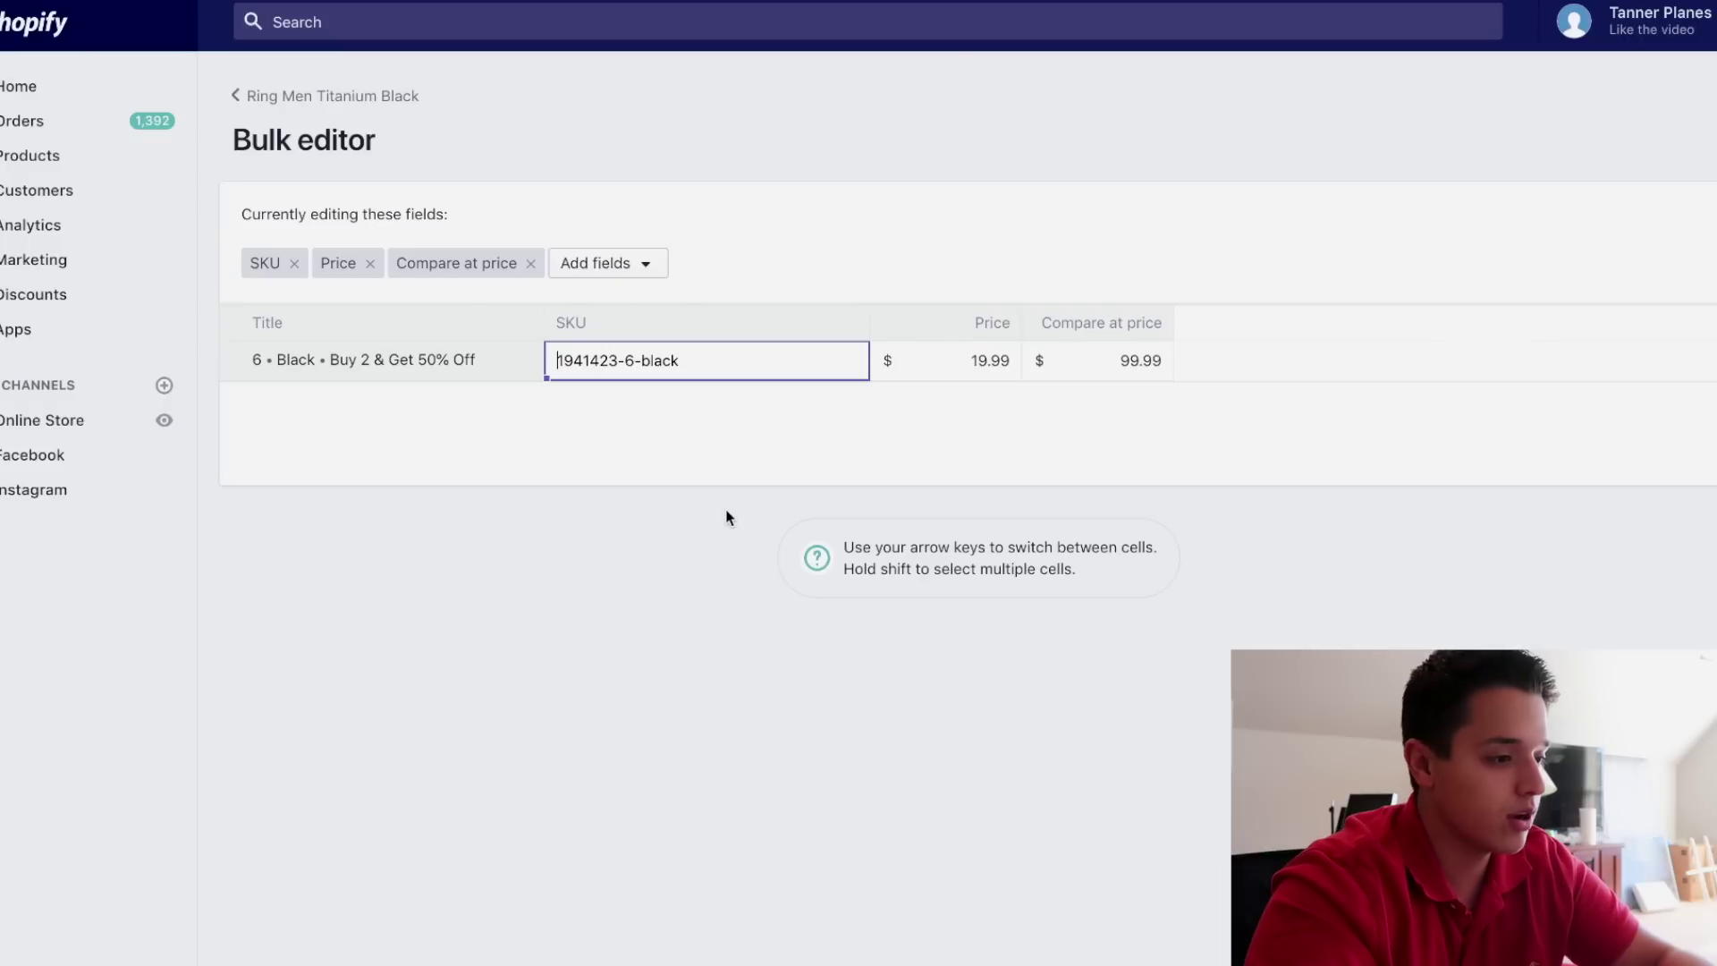
# Set the duplicated variant's price to 35.99 and compare-at price to 199.99, save, and return to the ring's product page
pyautogui.click(977, 369)
pyautogui.click(976, 367)
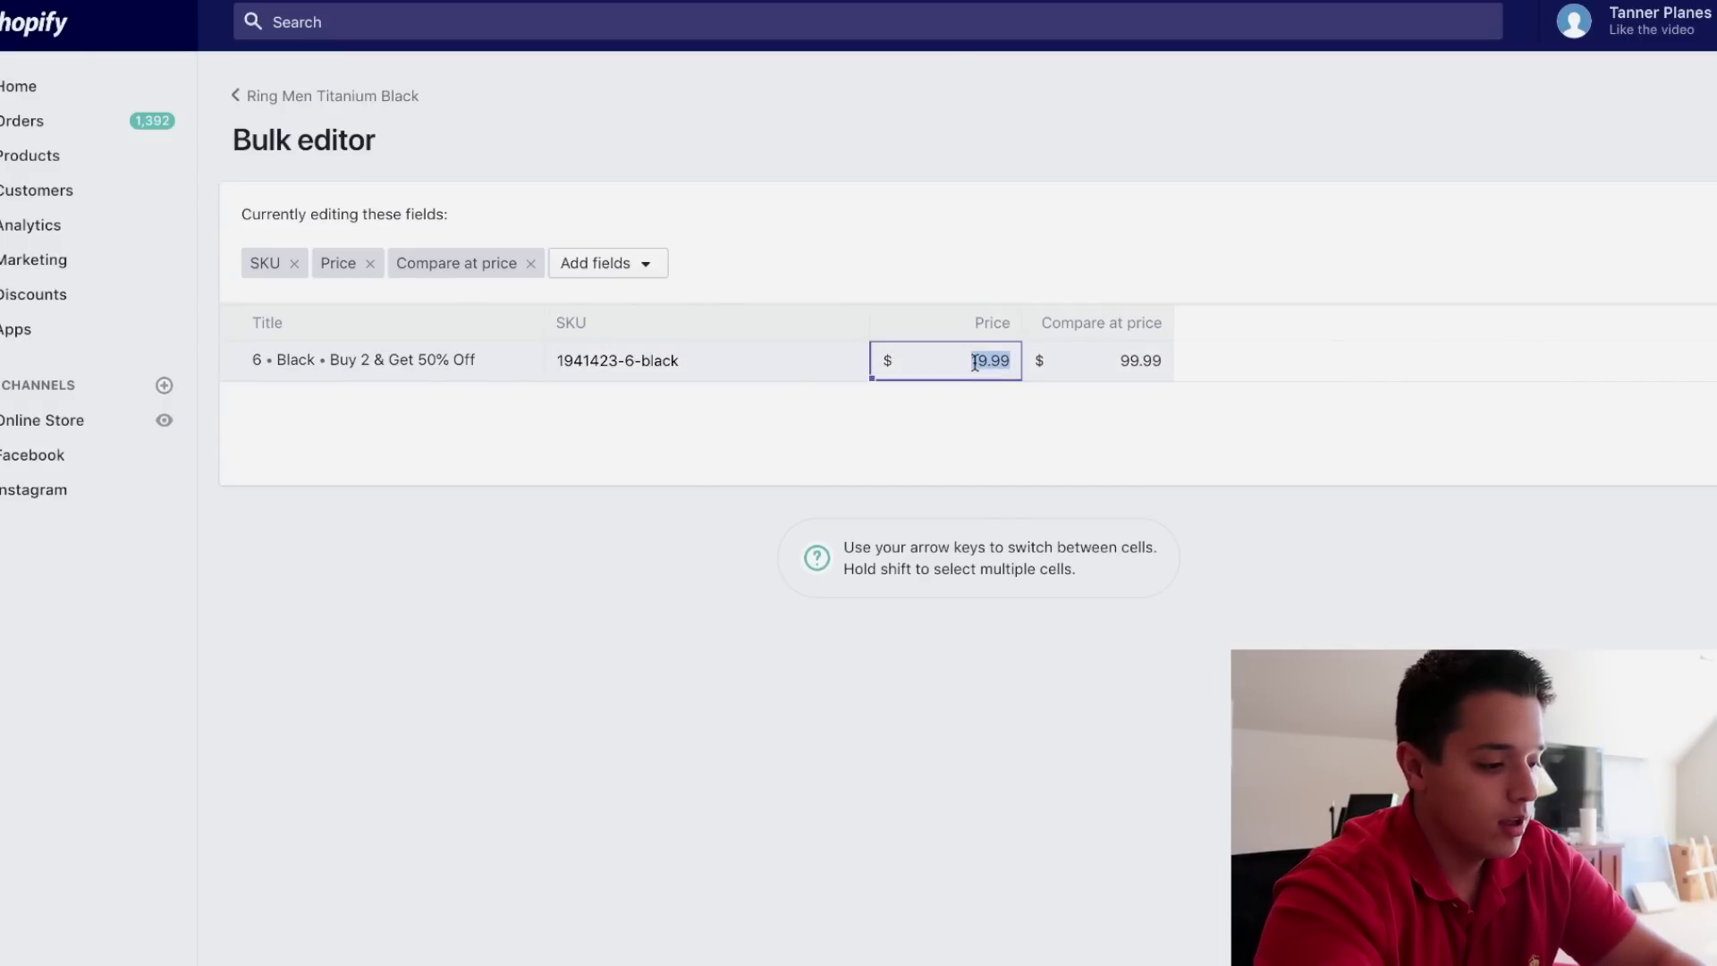
pyautogui.write('35.99')
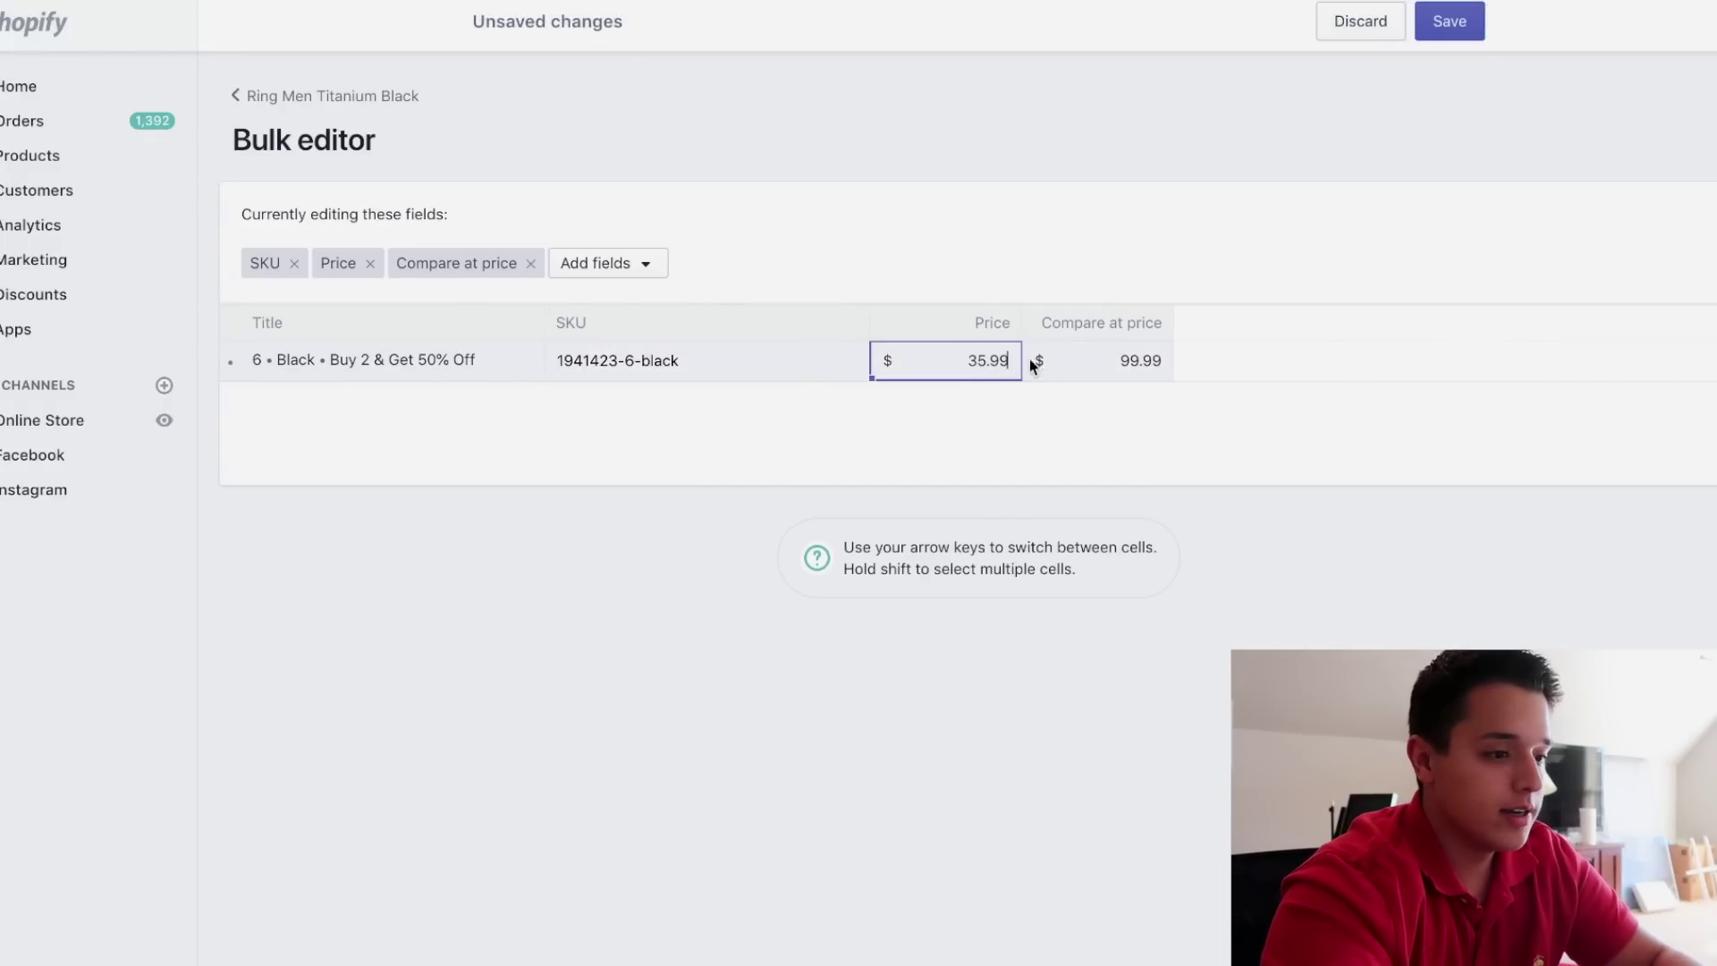
pyautogui.click(1137, 361)
pyautogui.write('199.99')
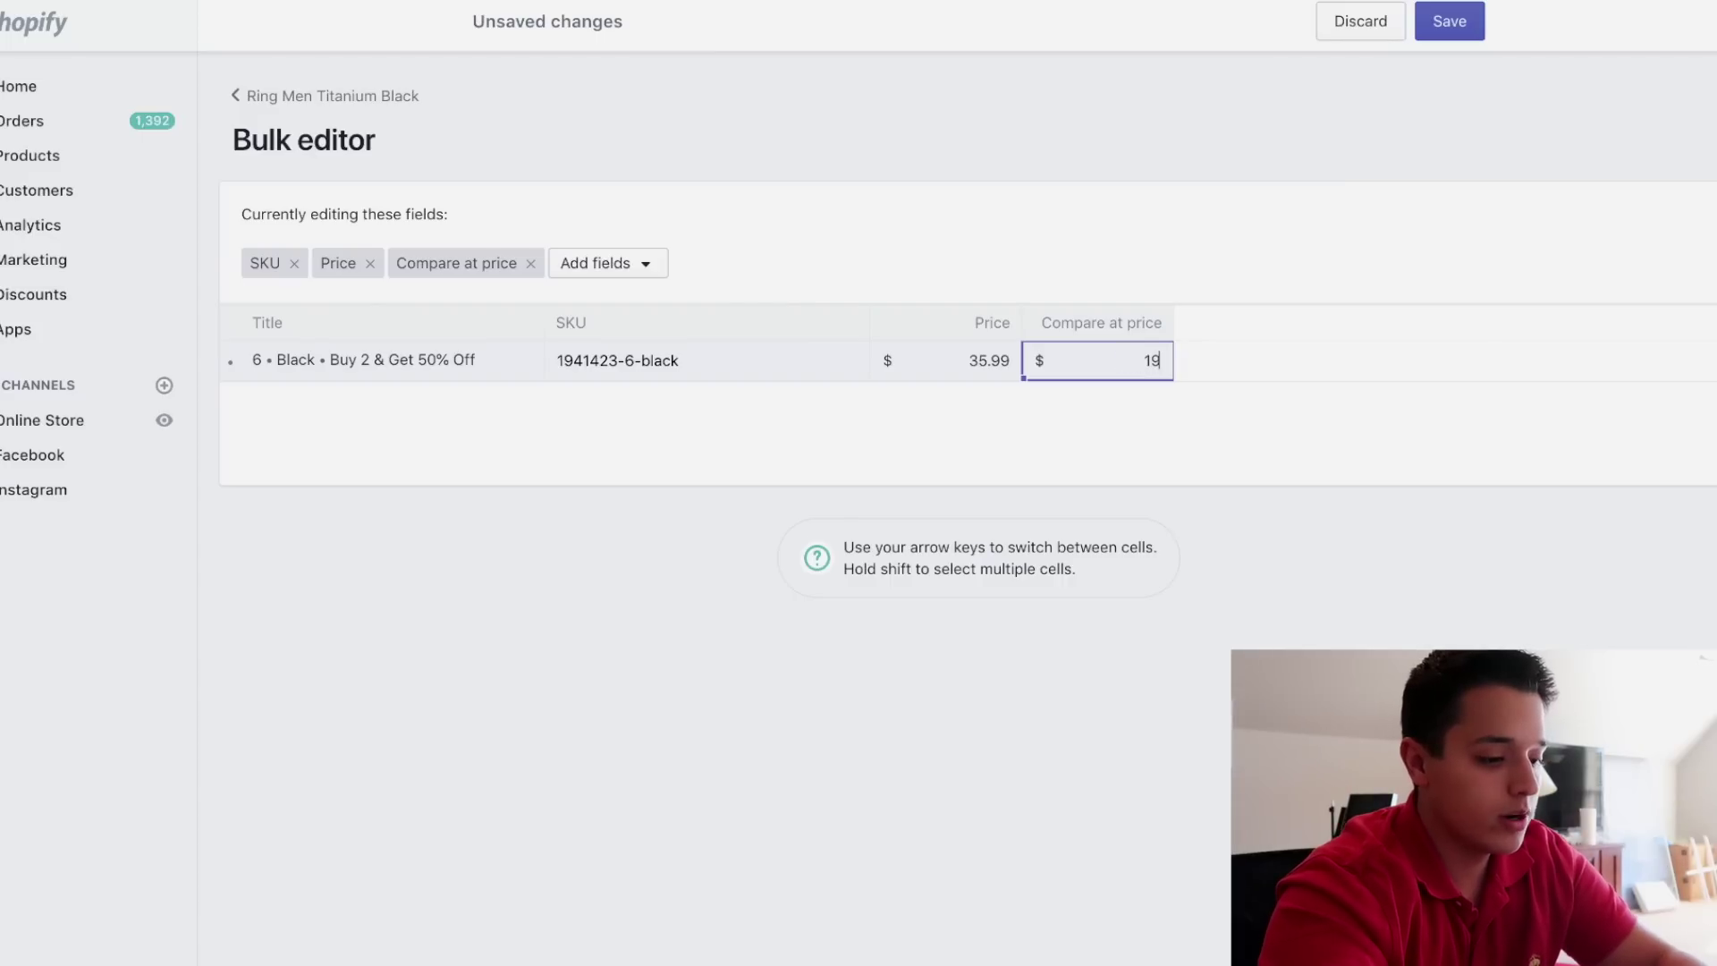
pyautogui.click(1456, 34)
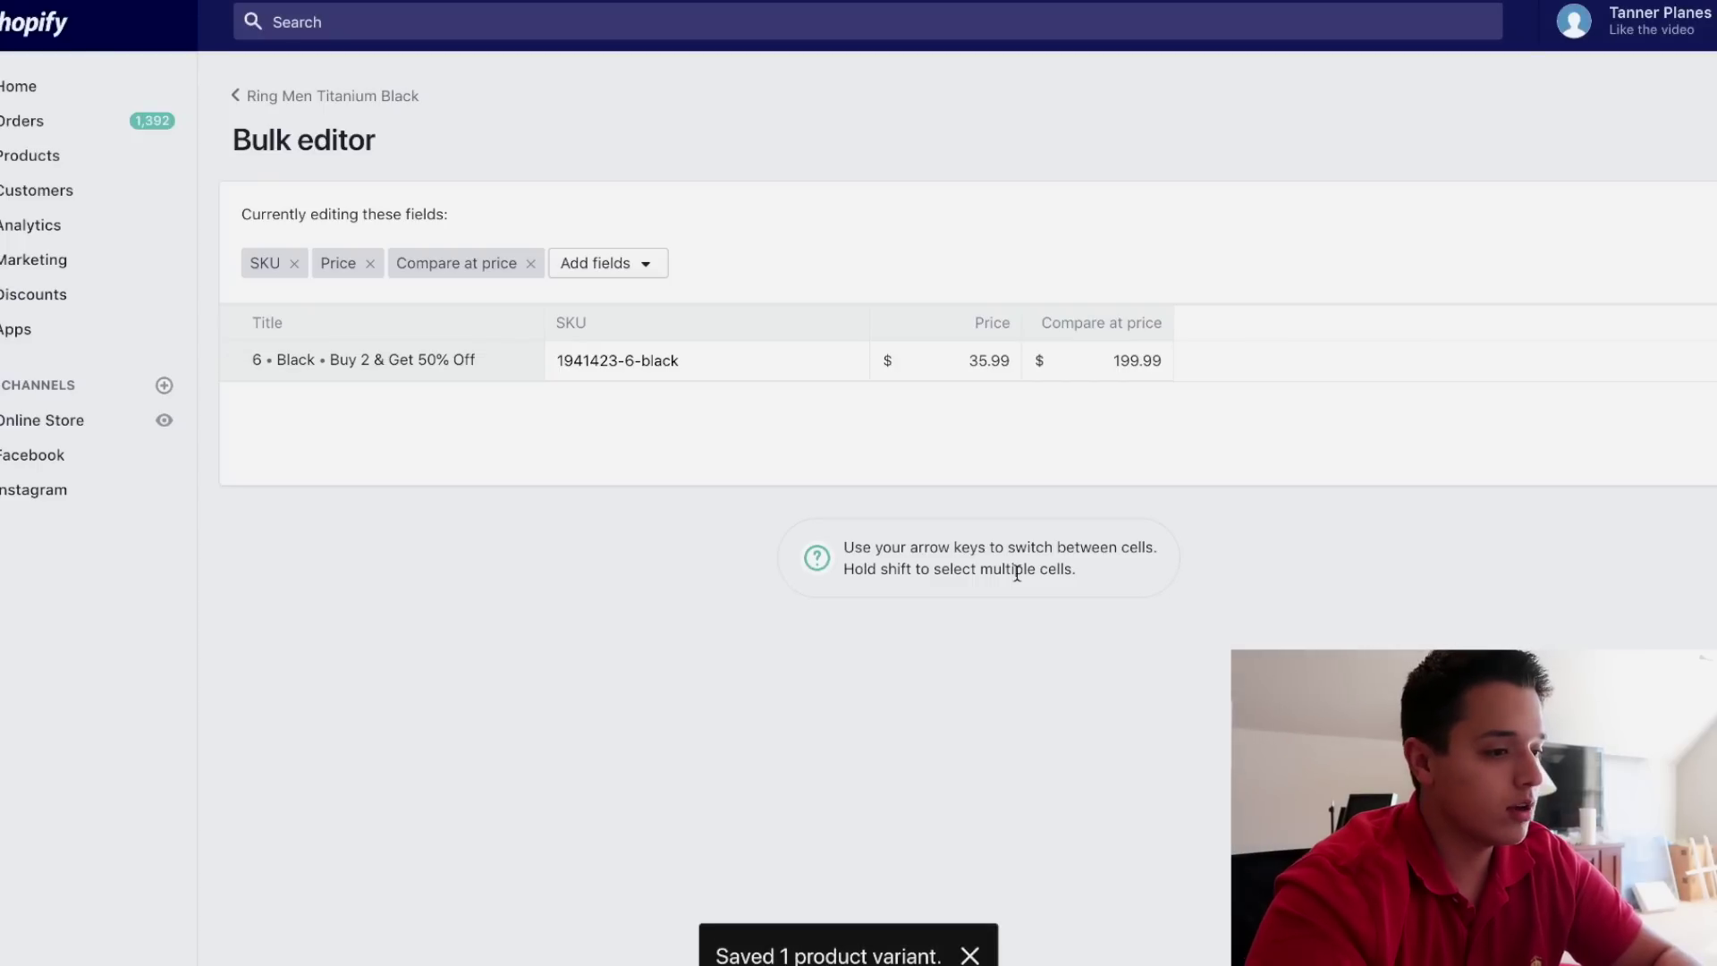
pyautogui.click(334, 95)
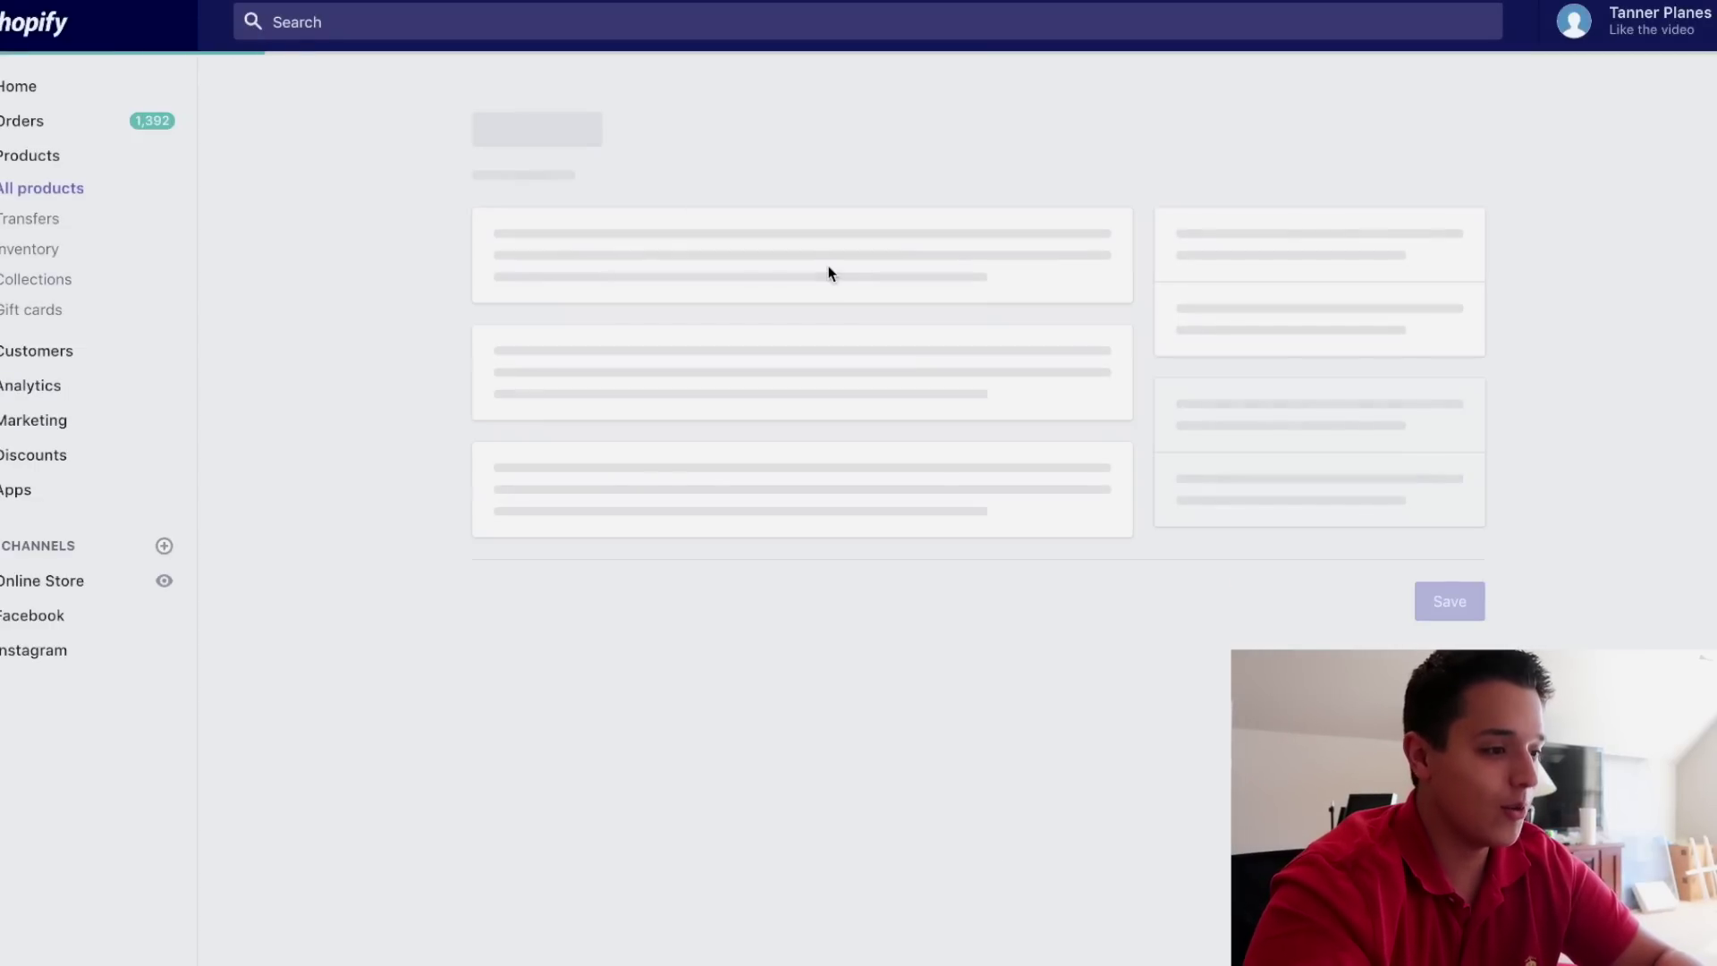
# Review the ring's variant list and the values of its Ring Size, Main Stone Color and Deals options
pyautogui.scroll(-9, 340, 662)
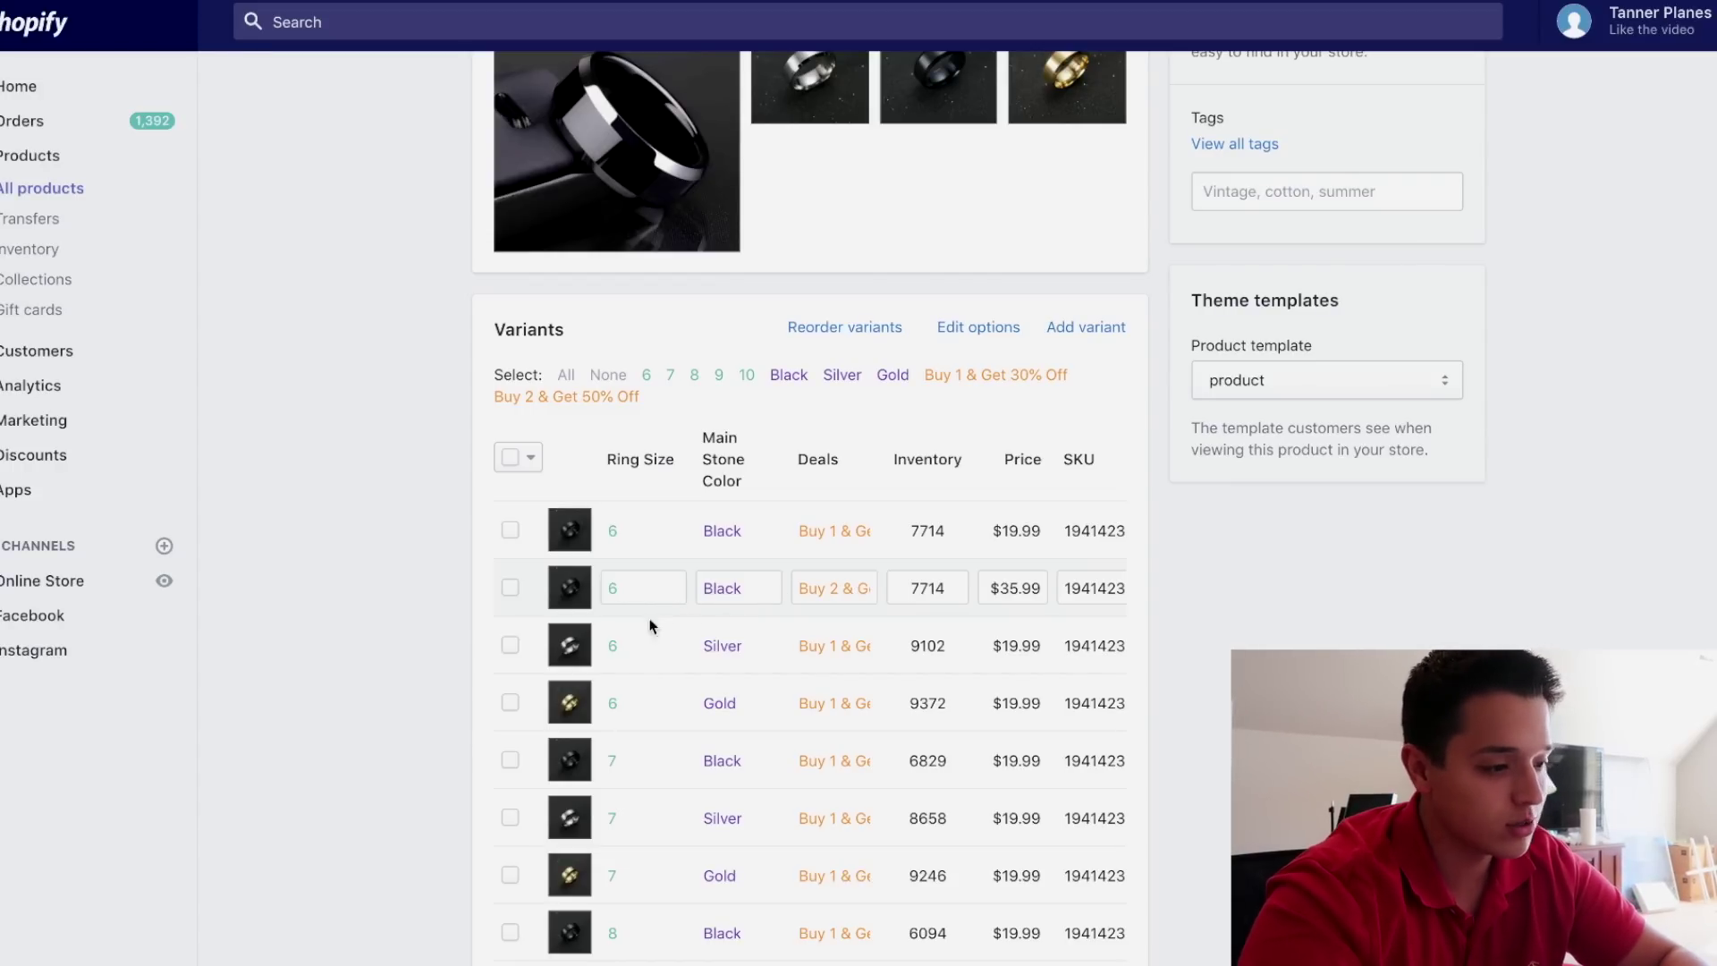
pyautogui.scroll(-2, 658, 608)
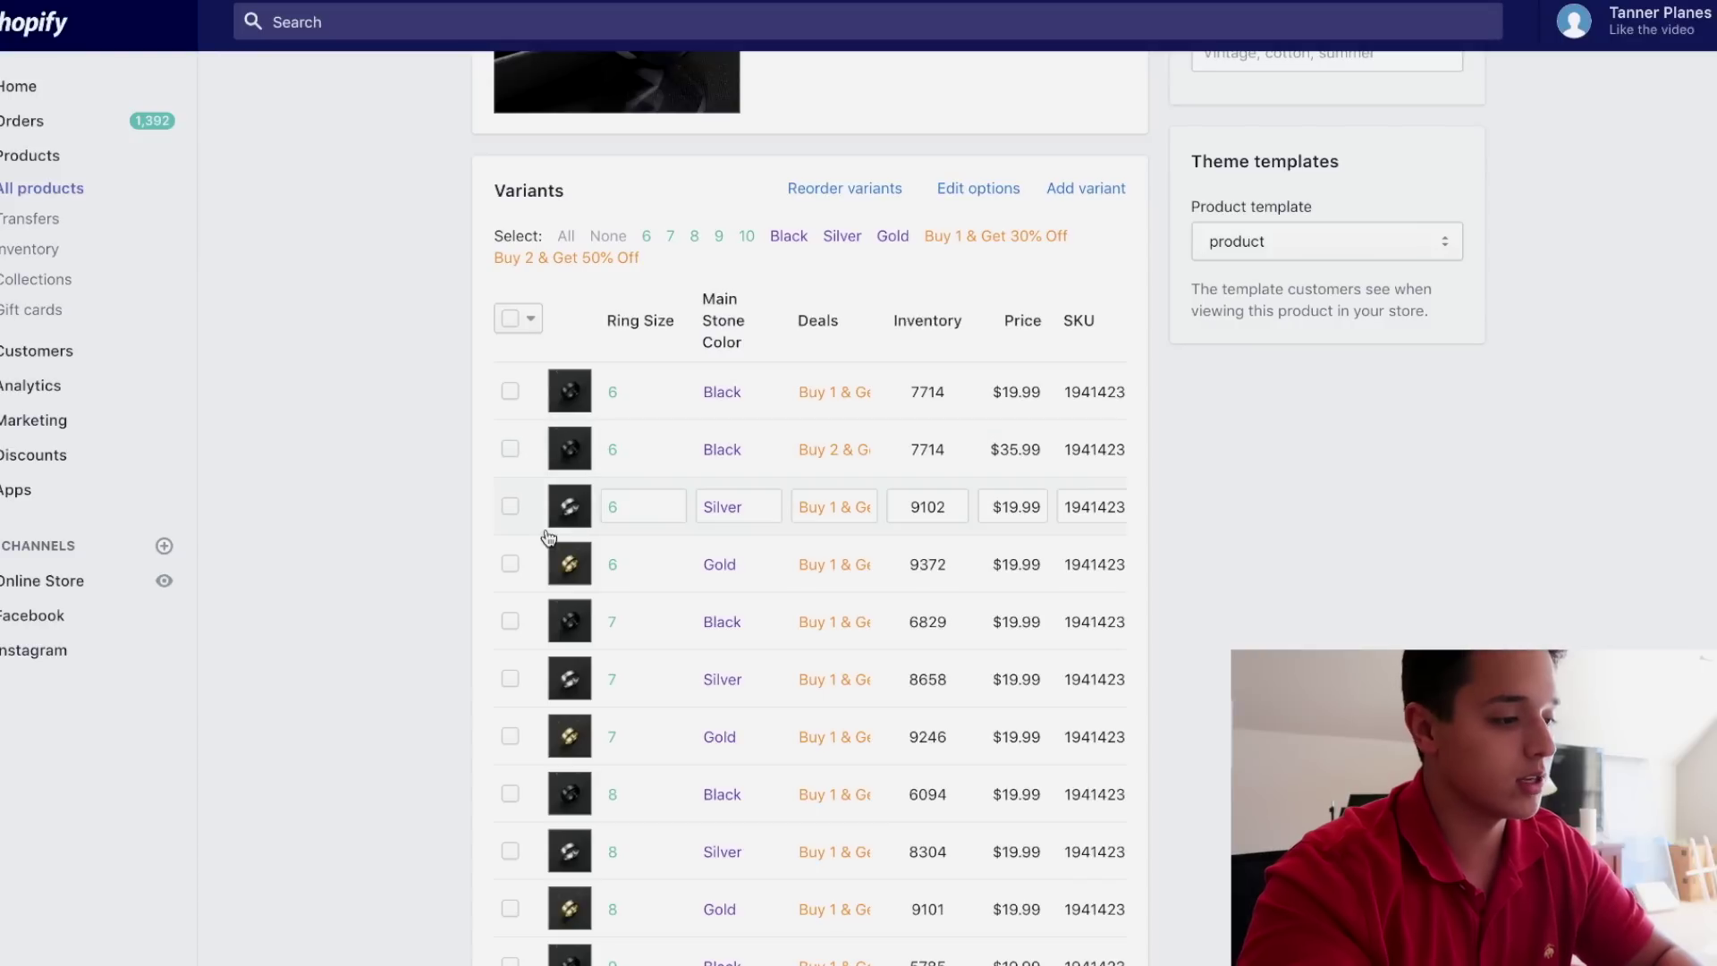
pyautogui.click(510, 507)
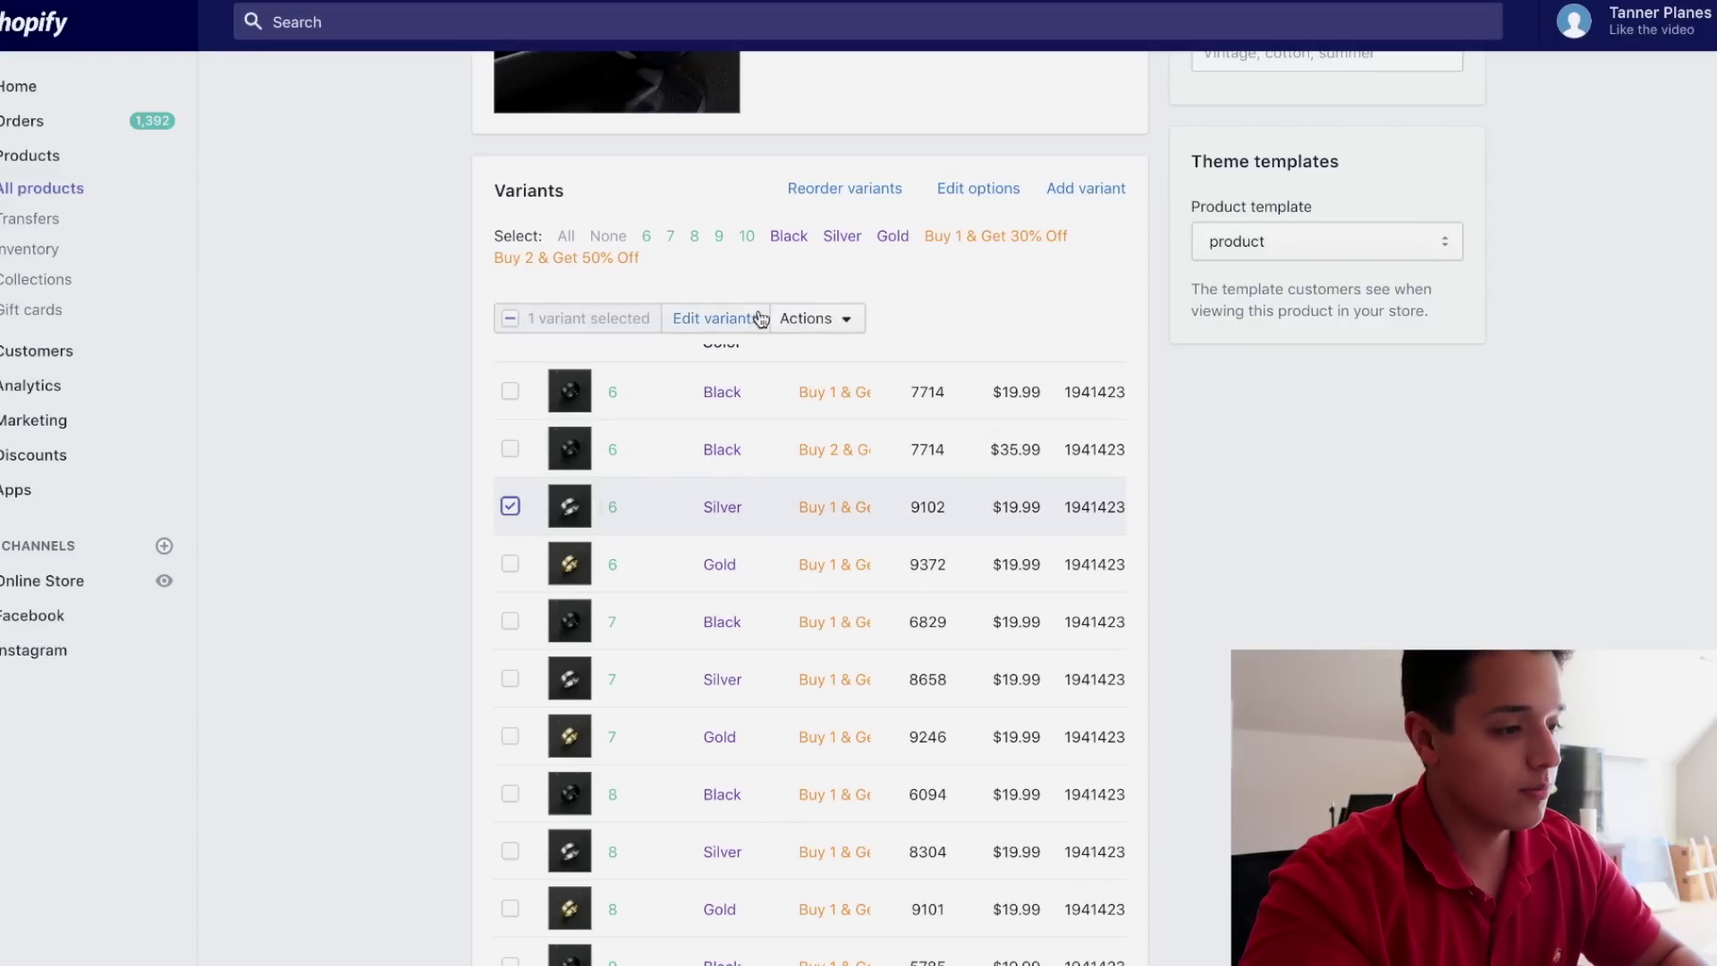
pyautogui.click(510, 506)
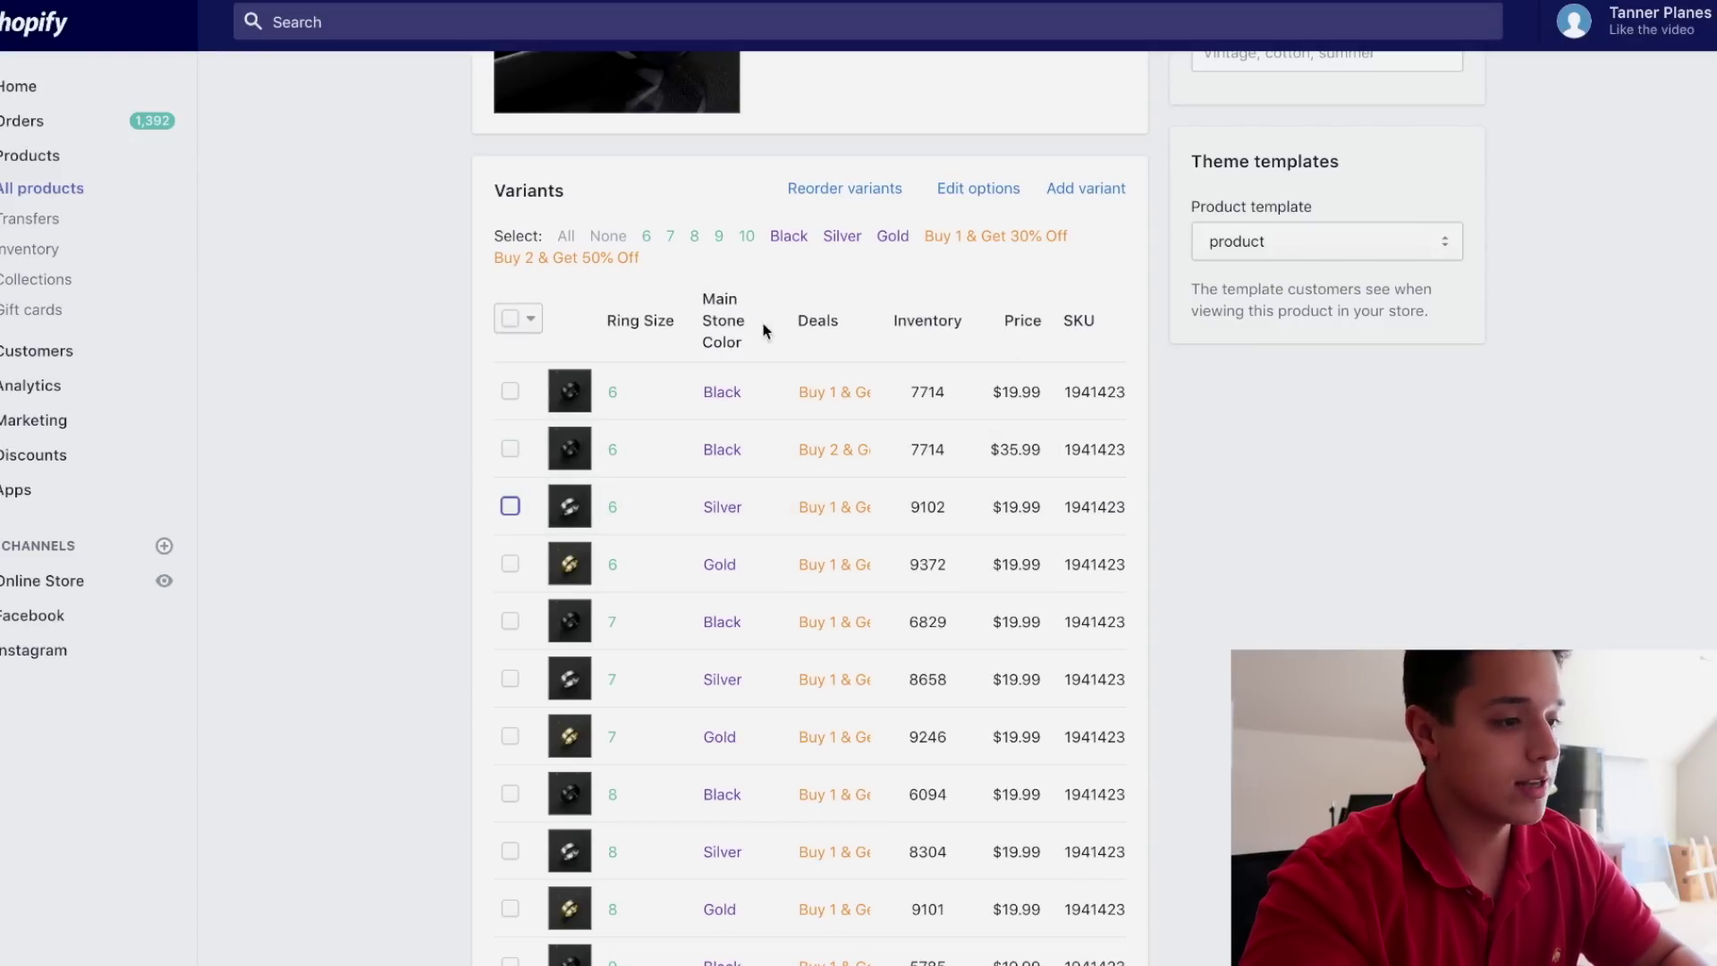
pyautogui.click(979, 188)
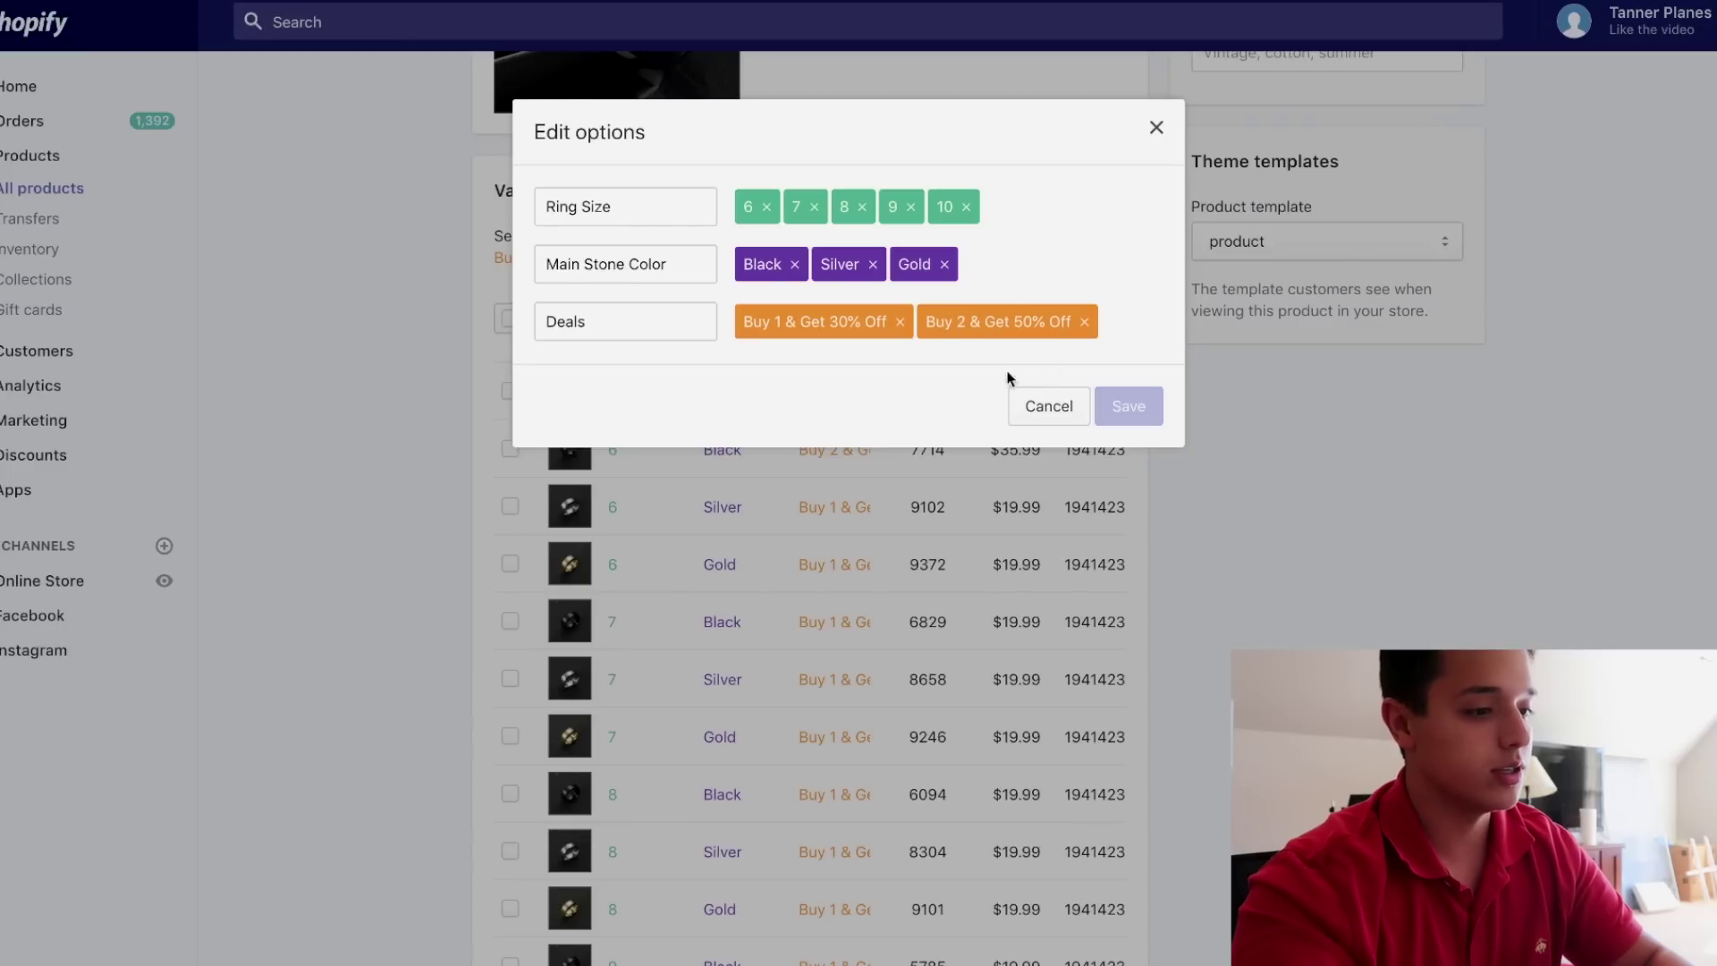
pyautogui.click(1157, 128)
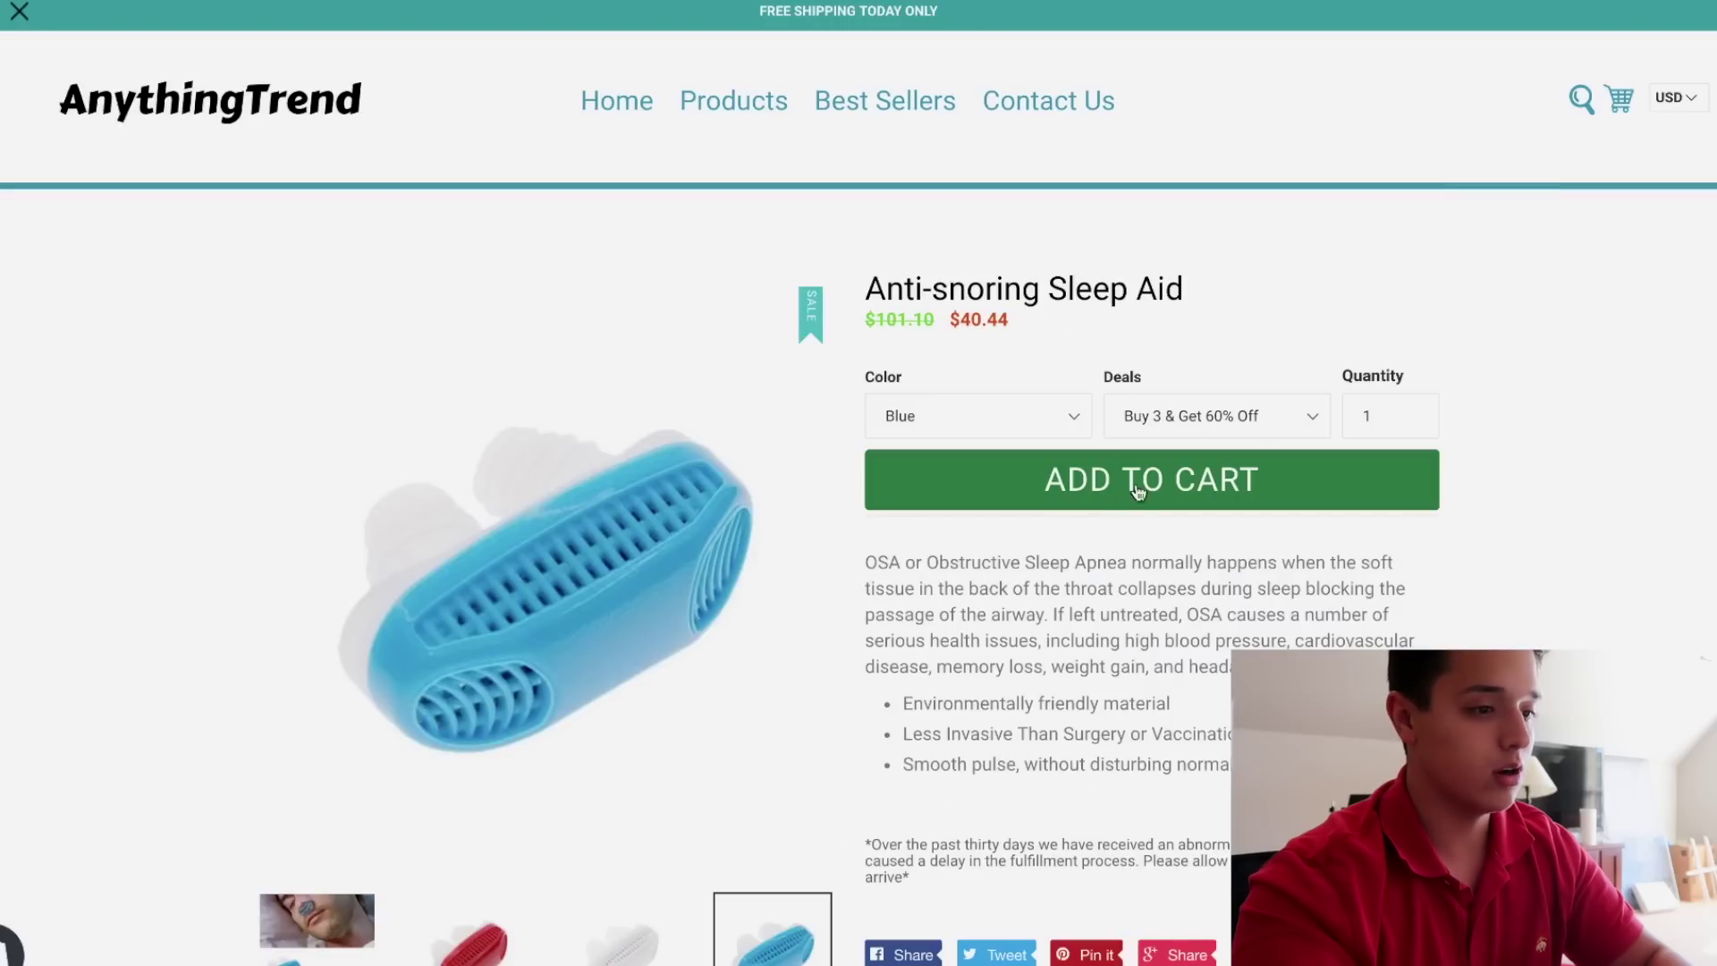
# On the AnythingTrend store's Anti-snoring Sleep Aid page, try different deals with the White color to compare their prices
pyautogui.click(1203, 418)
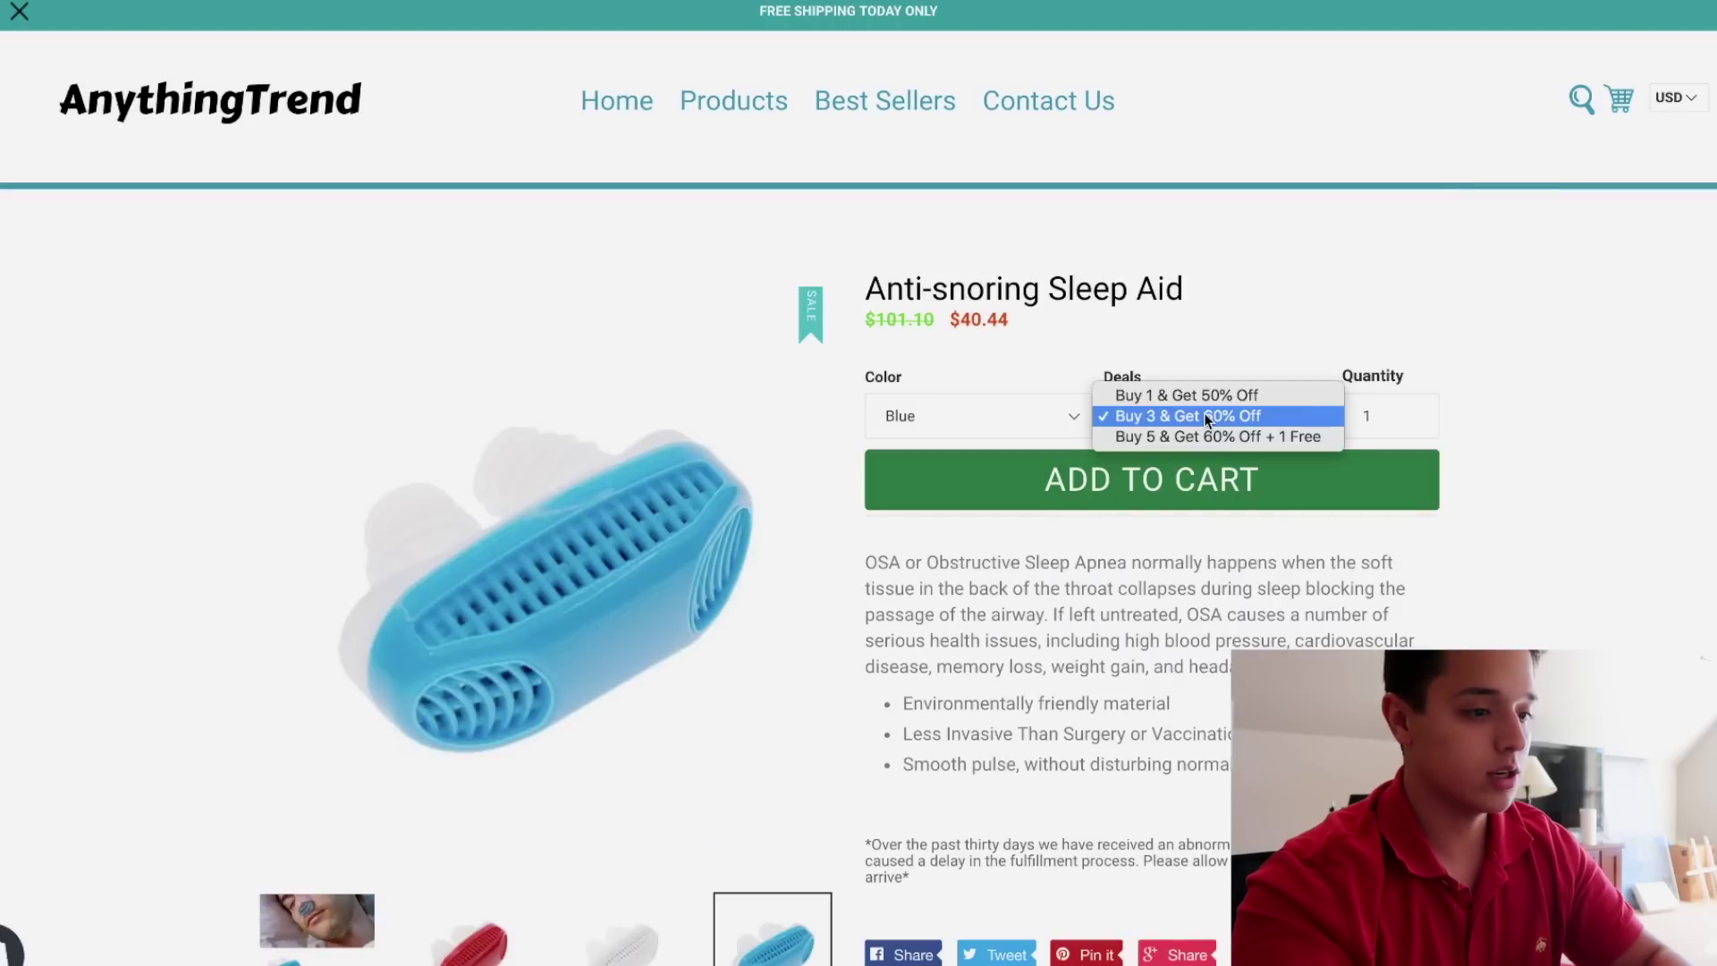
pyautogui.click(1182, 399)
pyautogui.click(1072, 414)
pyautogui.click(1059, 445)
pyautogui.click(1195, 417)
pyautogui.click(1193, 441)
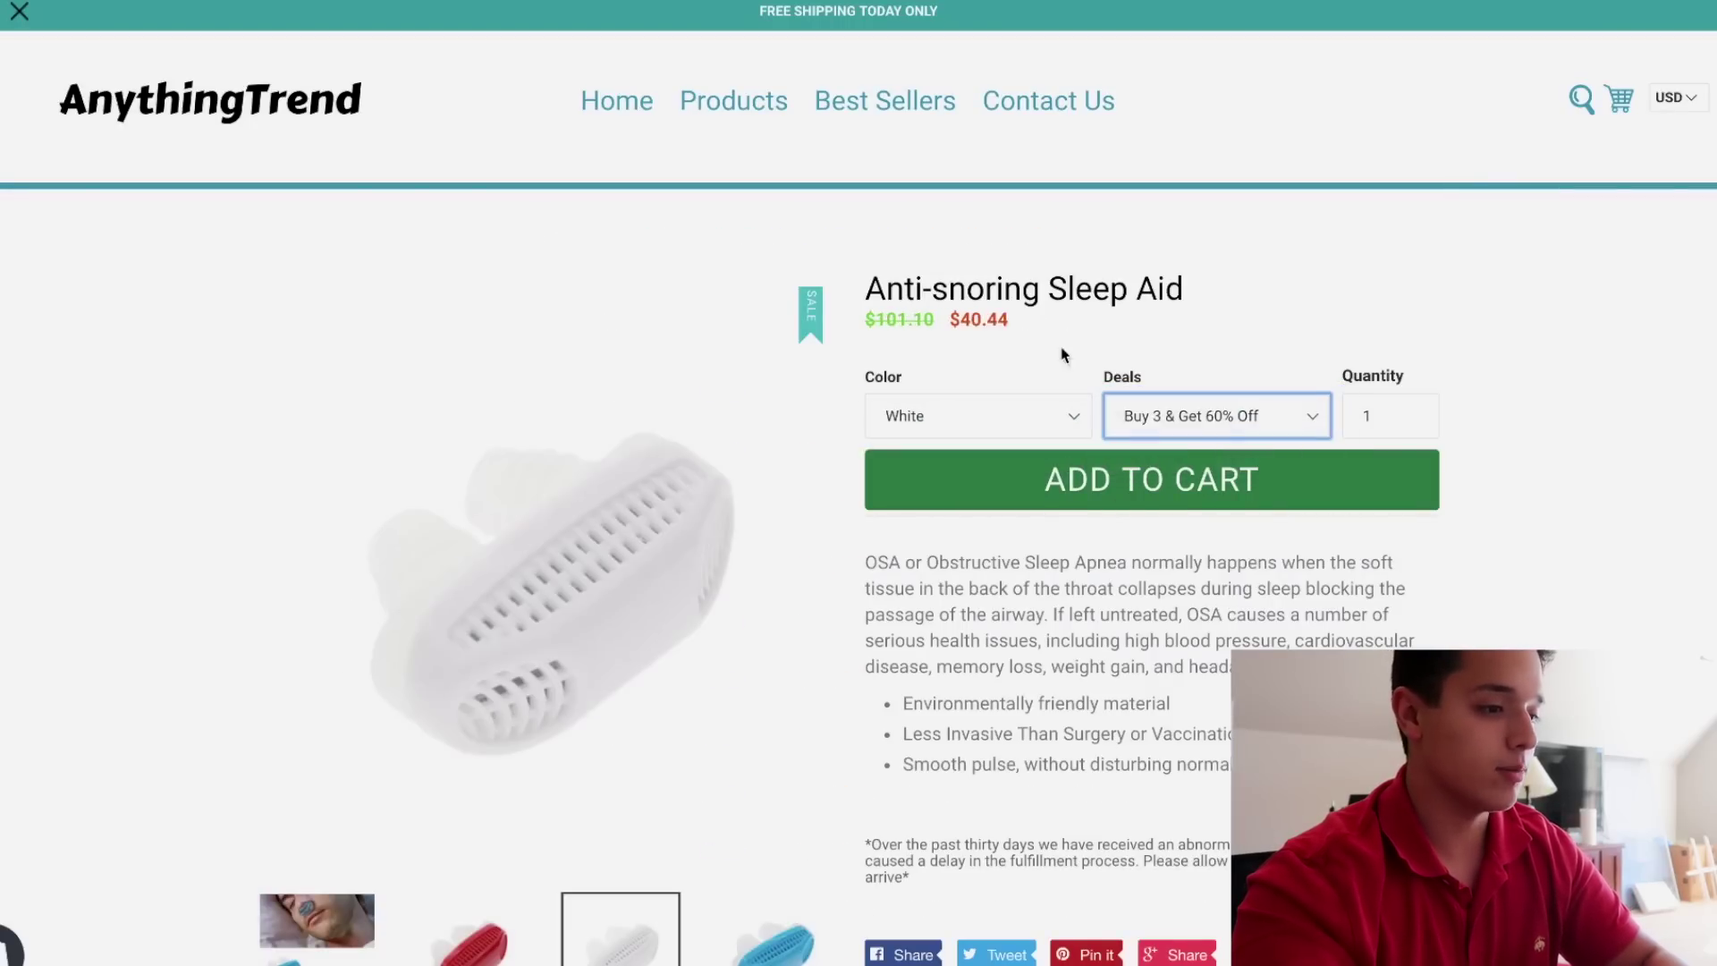
pyautogui.click(1156, 422)
pyautogui.click(1156, 443)
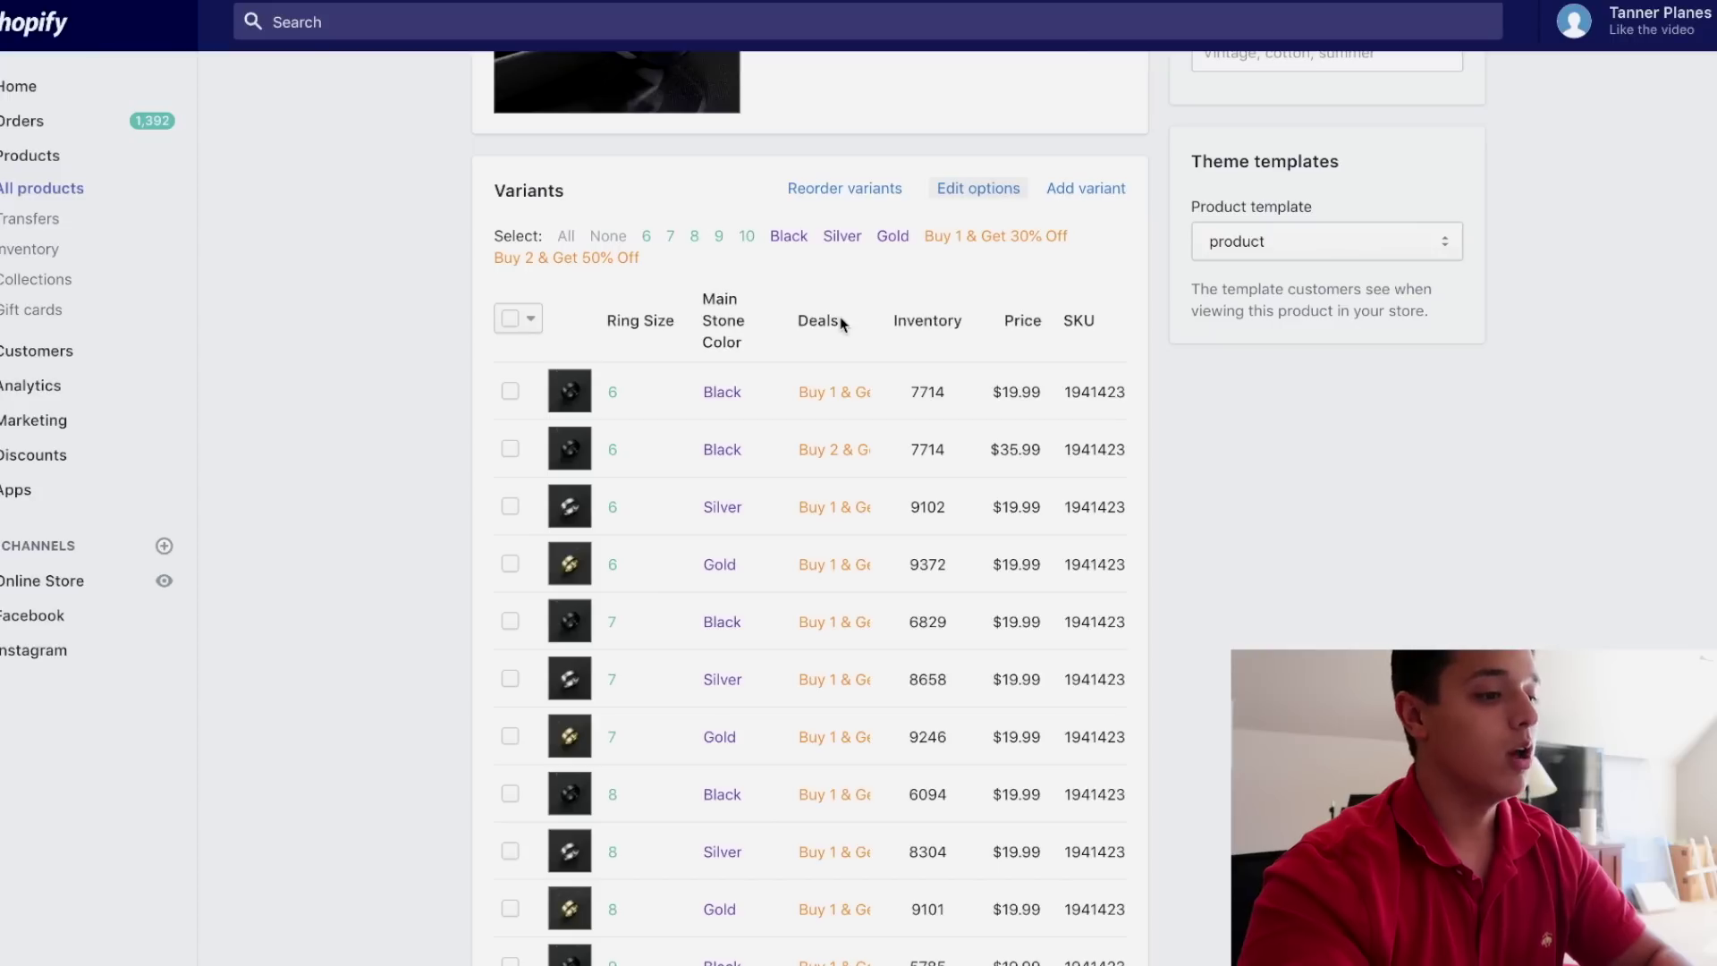
pyautogui.scroll(-3, 728, 540)
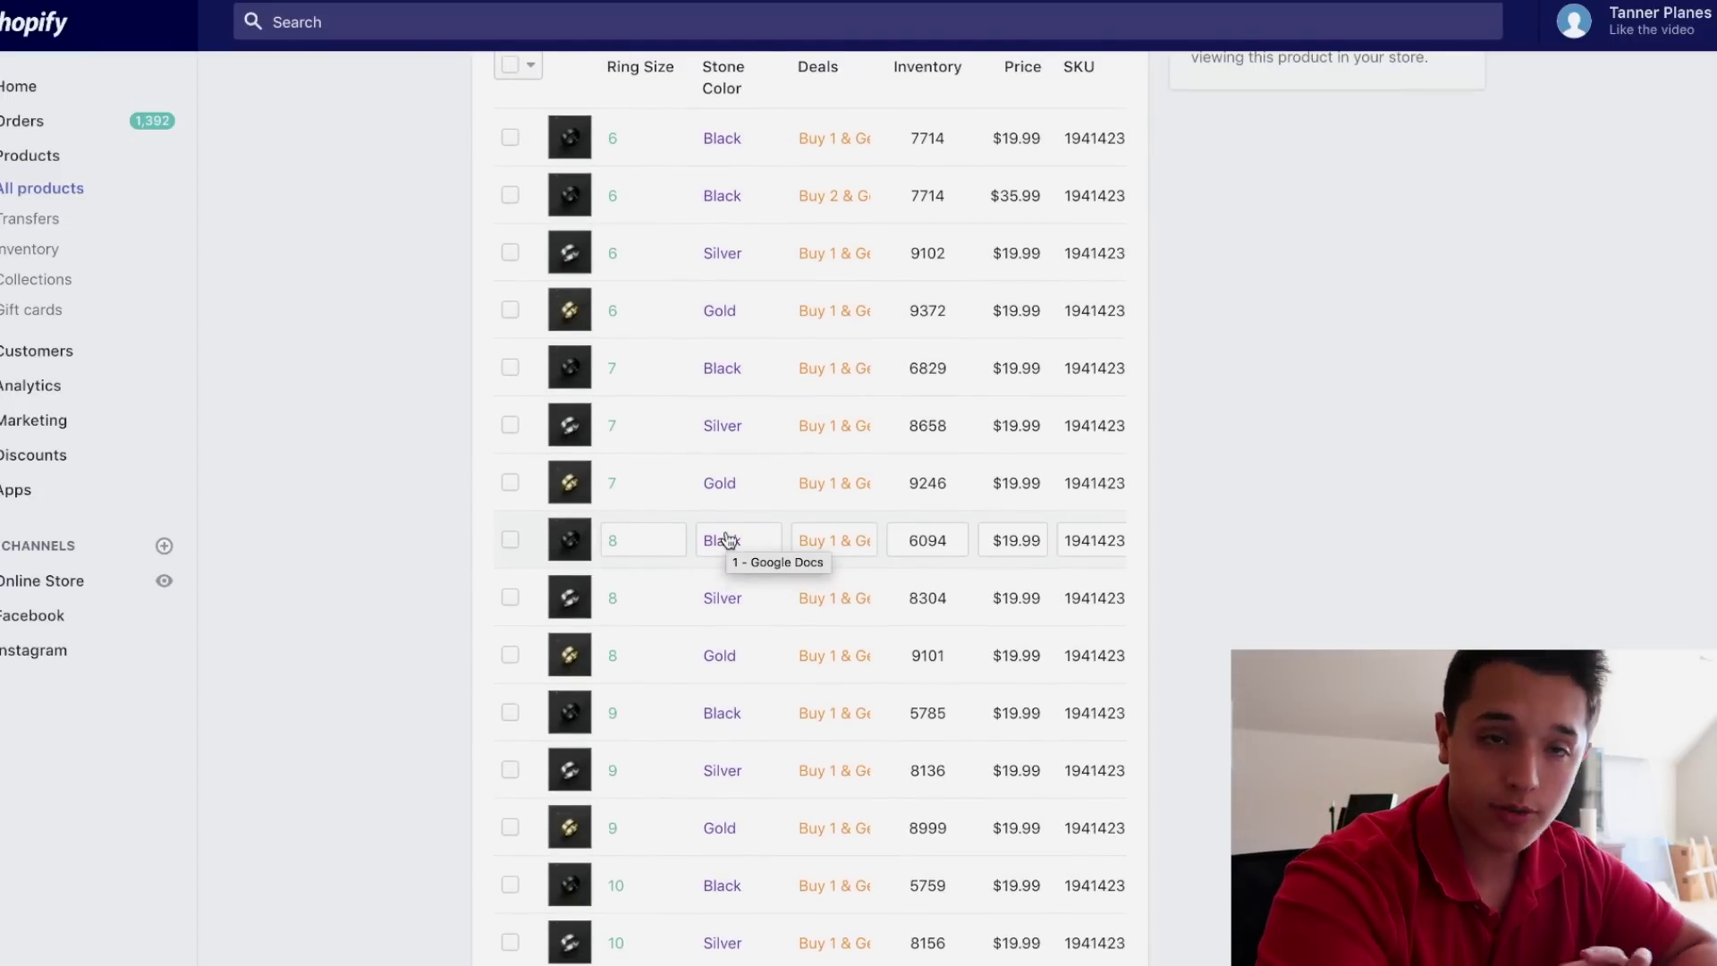
pyautogui.scroll(2, 726, 539)
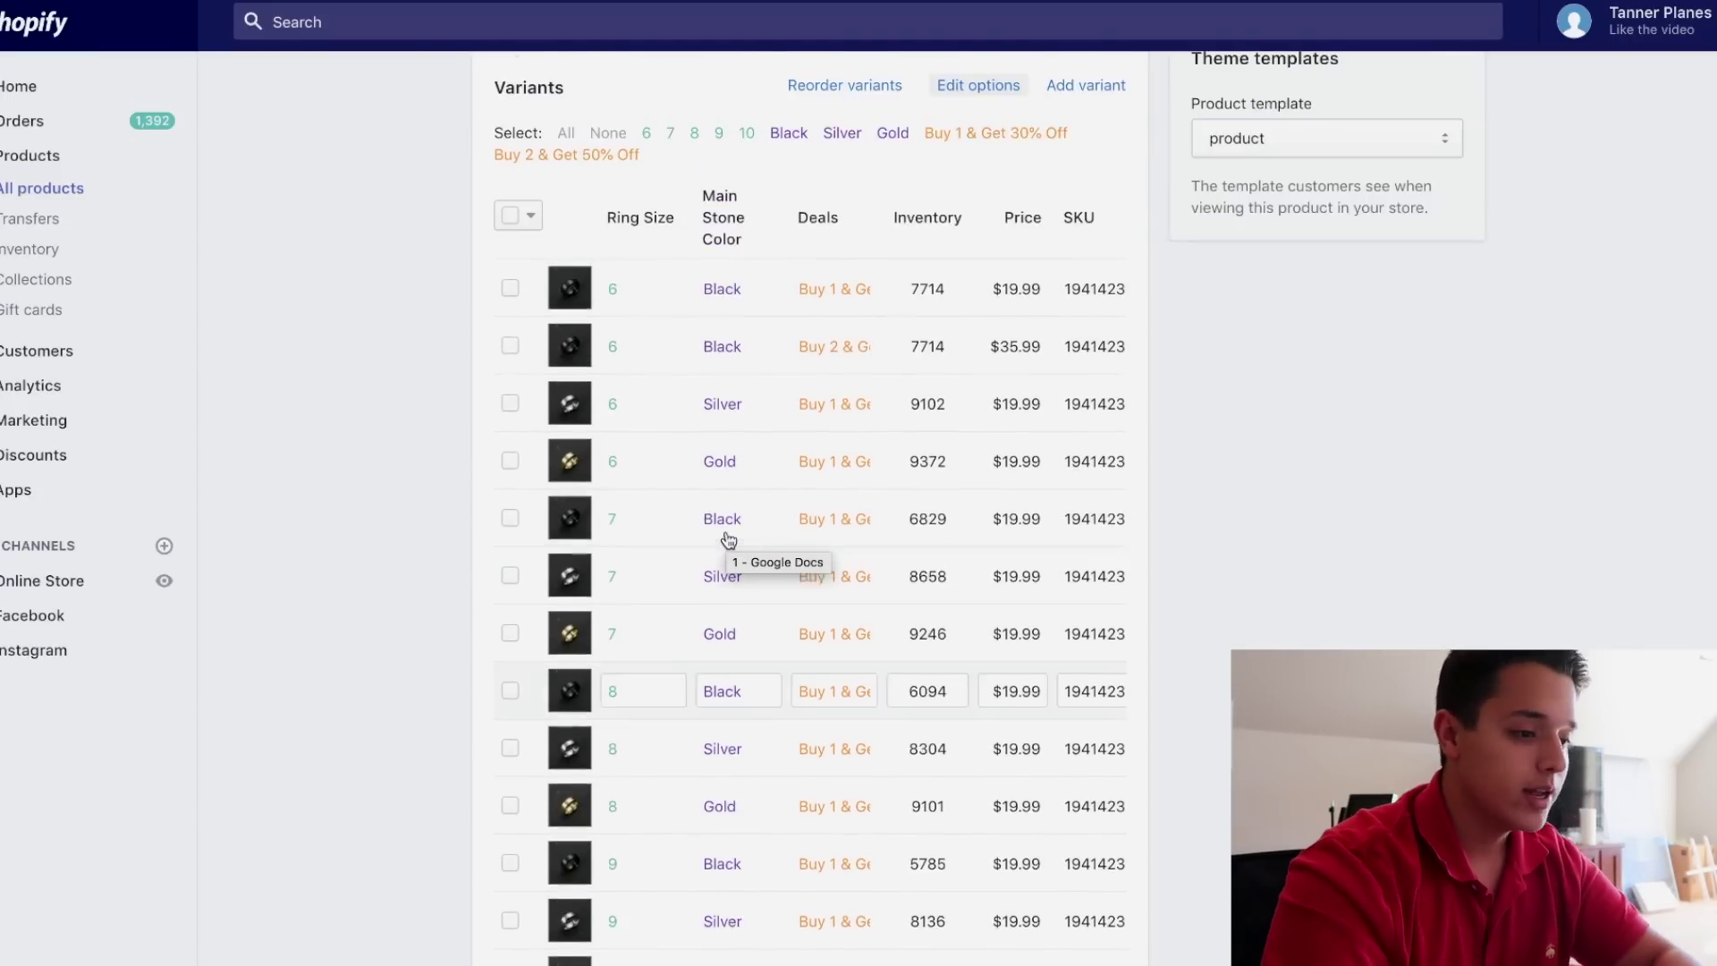